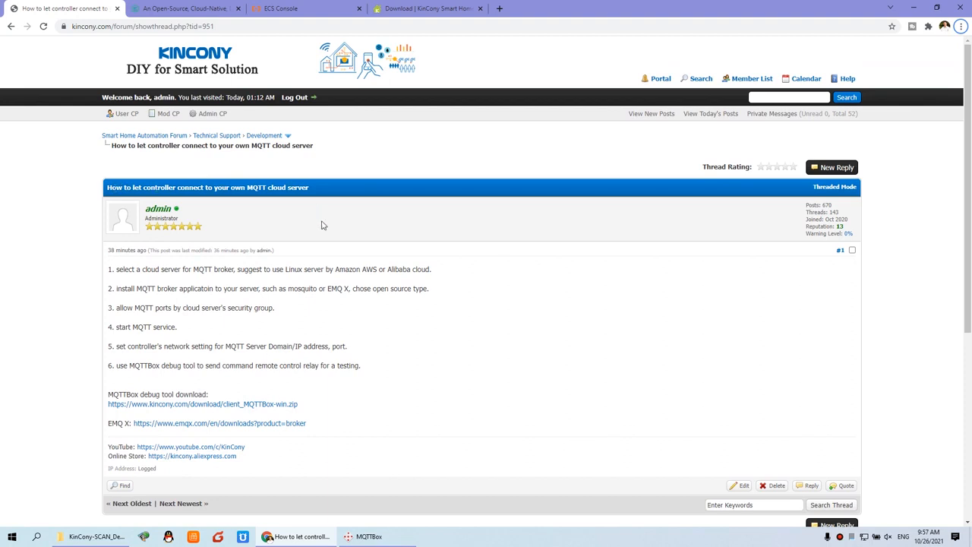
Zoom the forum thread to 150%, mark 'Linux server' in step 1, and view the KinCony_Linux instance details.
key("ctrl+equal")
key("ctrl+equal")
key("ctrl+equal")
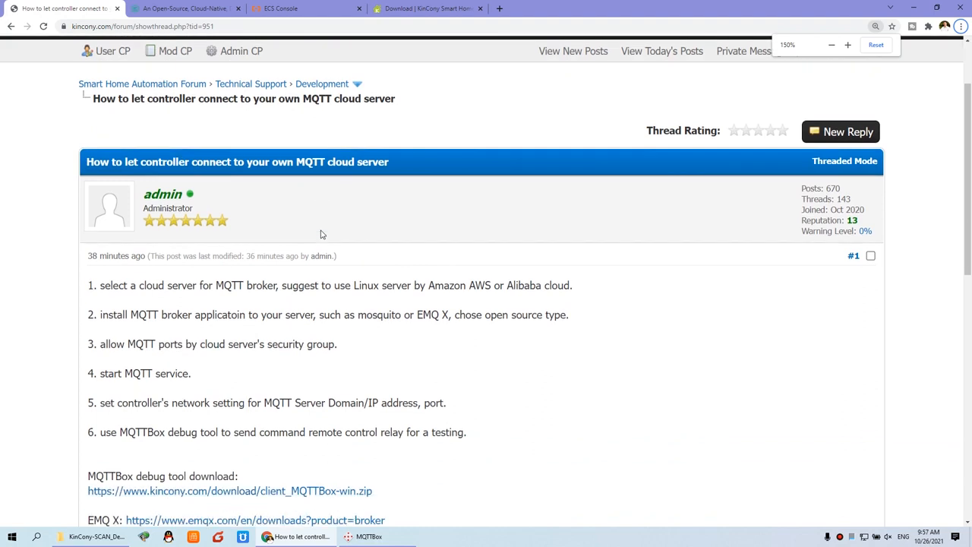
scroll(320, 234, "down", 1)
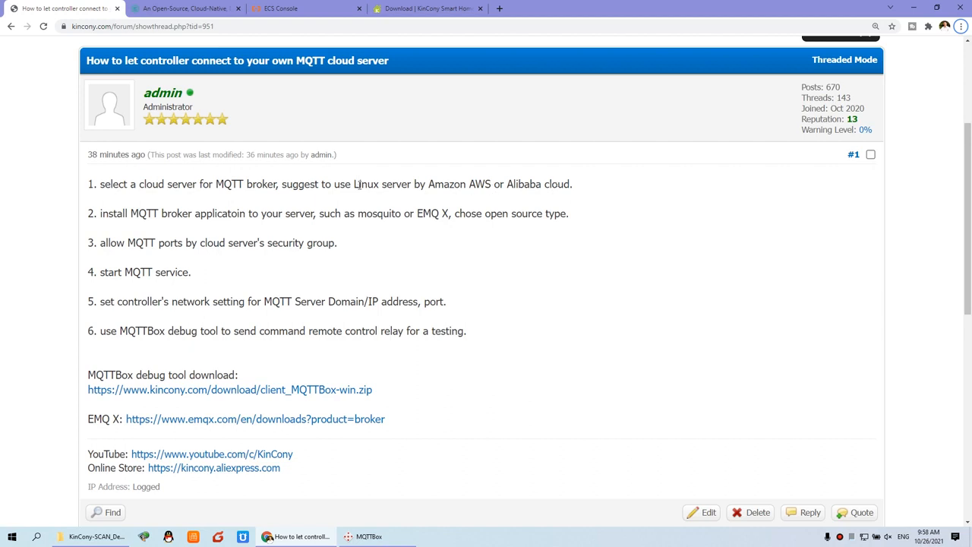
left_click_drag(354, 184, 415, 184)
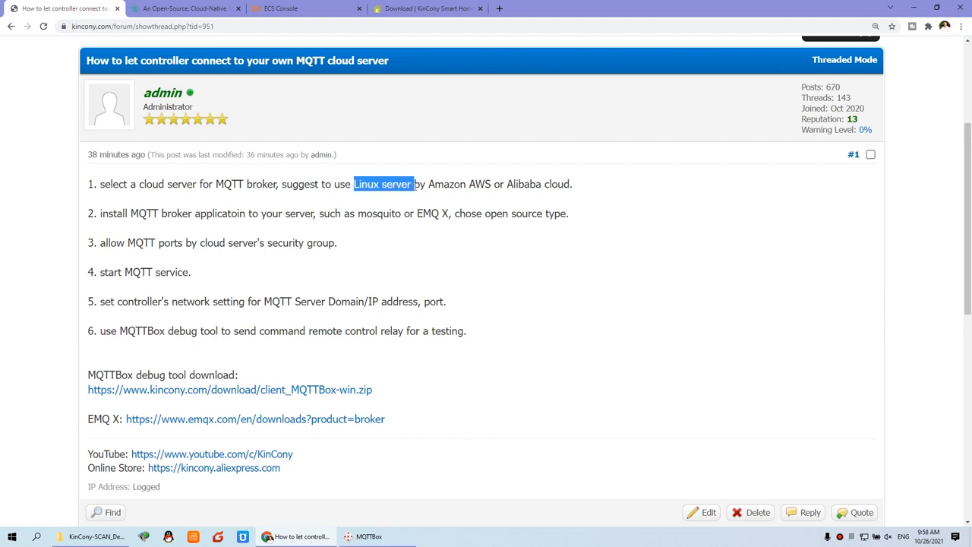
left_click(302, 7)
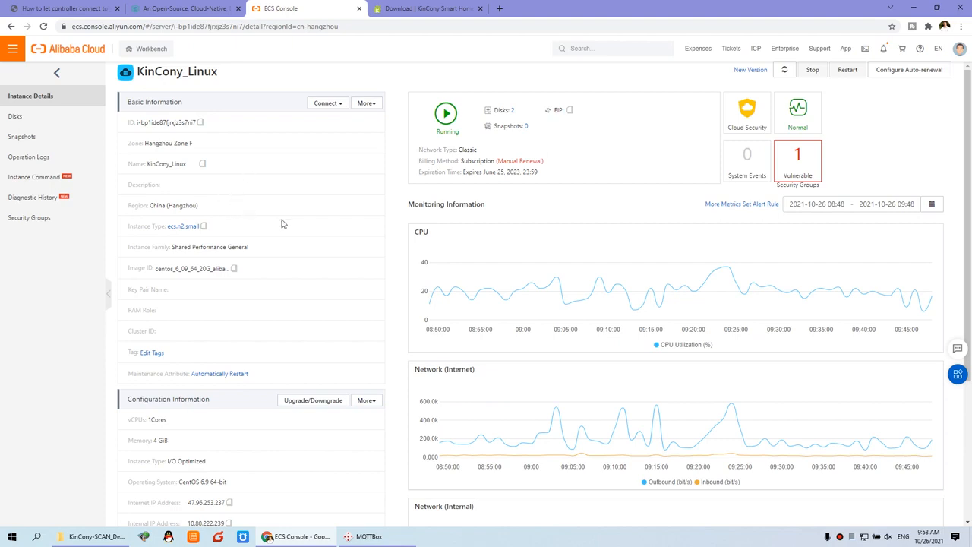
scroll(286, 240, "down", 1)
scroll(286, 243, "up", 1)
left_click_drag(154, 268, 227, 269)
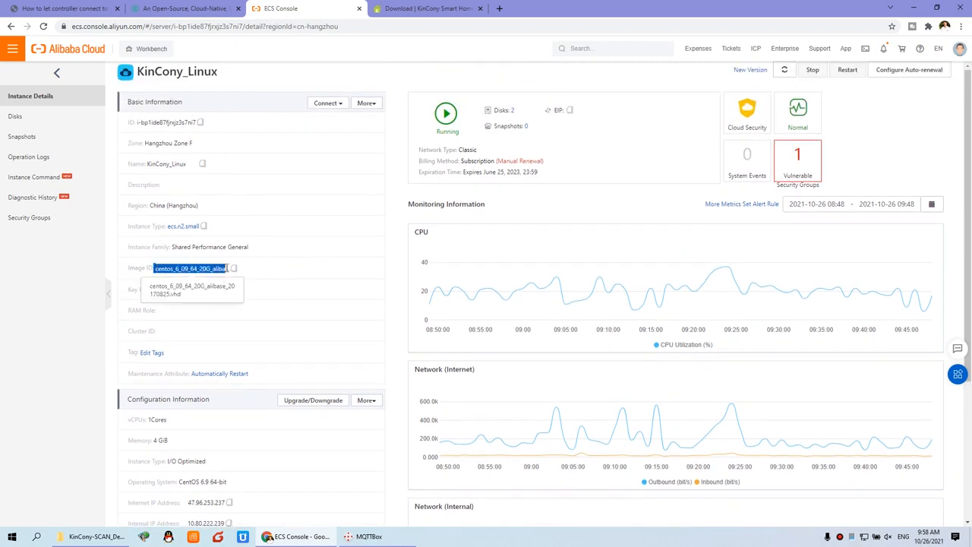
scroll(348, 295, "down", 1)
scroll(347, 295, "down", 3)
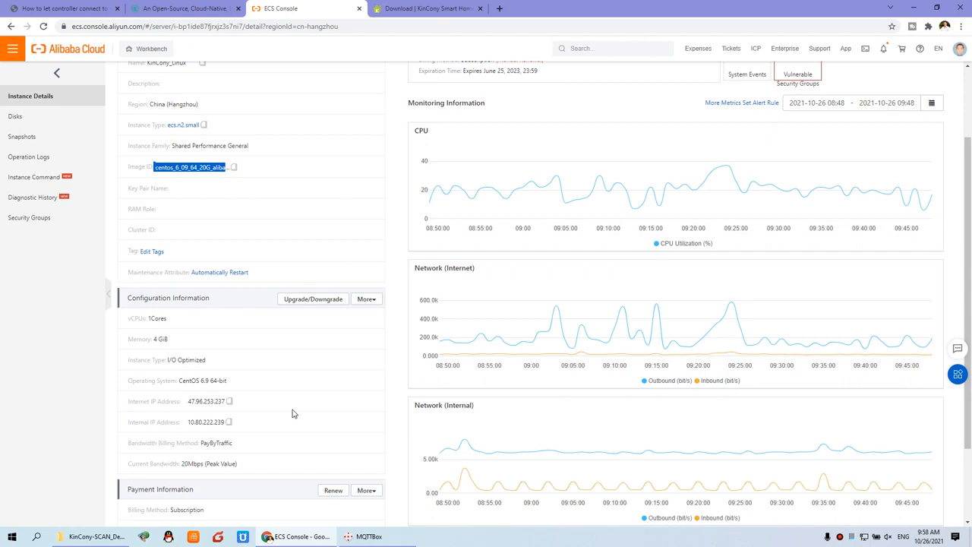
scroll(297, 401, "down", 1)
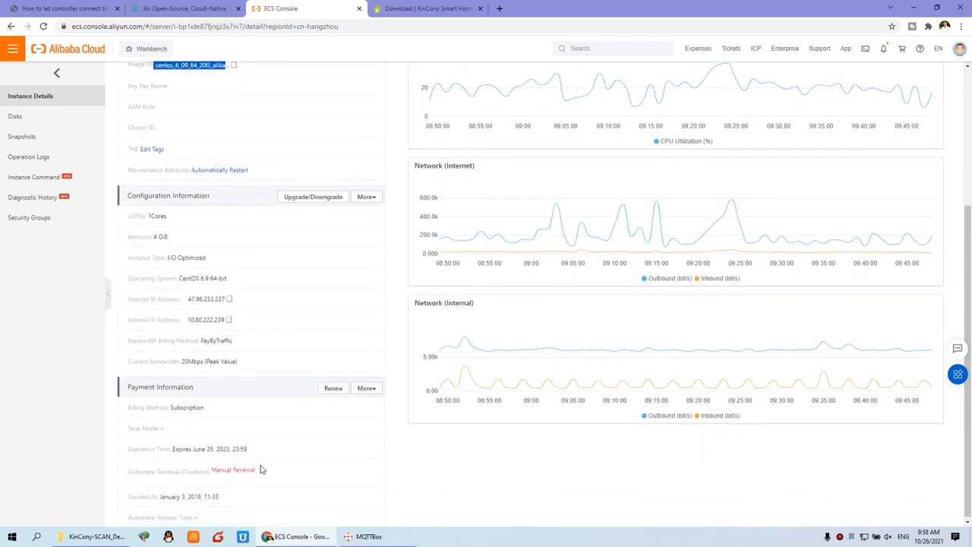
left_click_drag(188, 494, 205, 495)
left_click(205, 495)
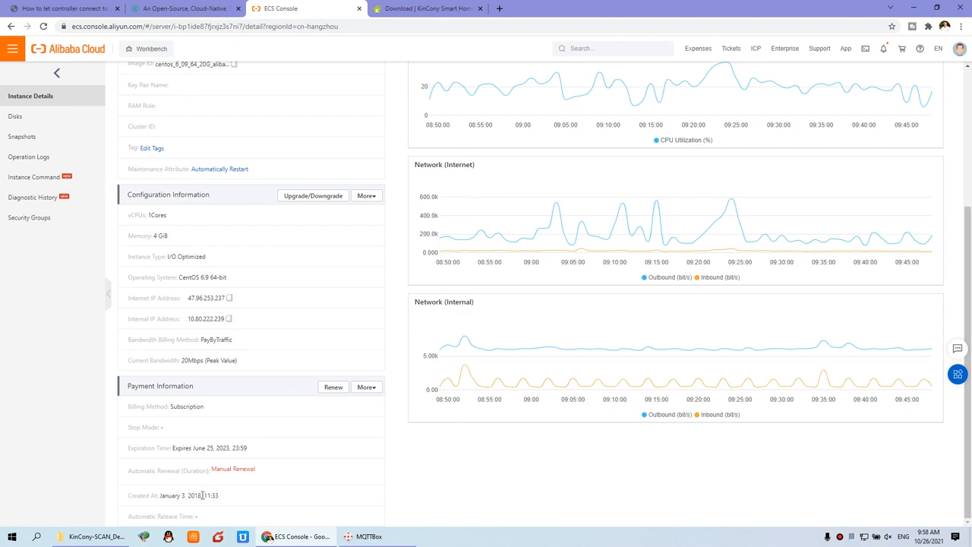
scroll(203, 495, "up", 4)
left_click_drag(156, 266, 176, 266)
left_click(211, 267)
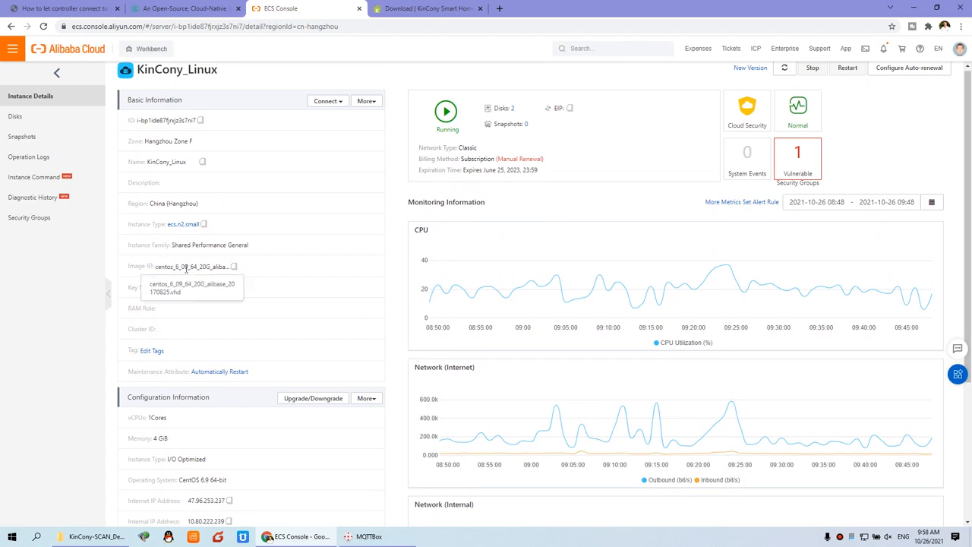
scroll(186, 268, "up", 1)
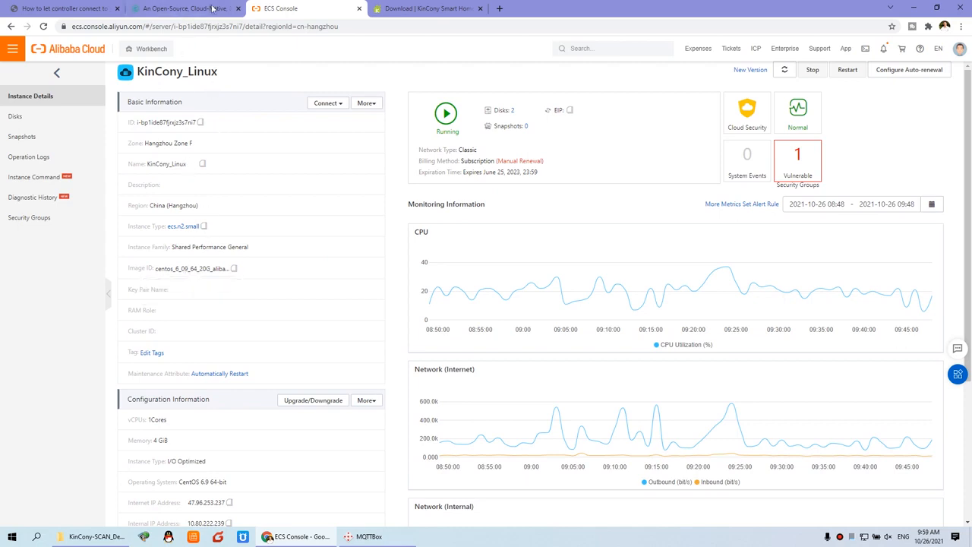
left_click(179, 8)
Back in the forum thread, highlight step 1 and the MQTT broker application part of step 2, including mosquito.
left_click(65, 8)
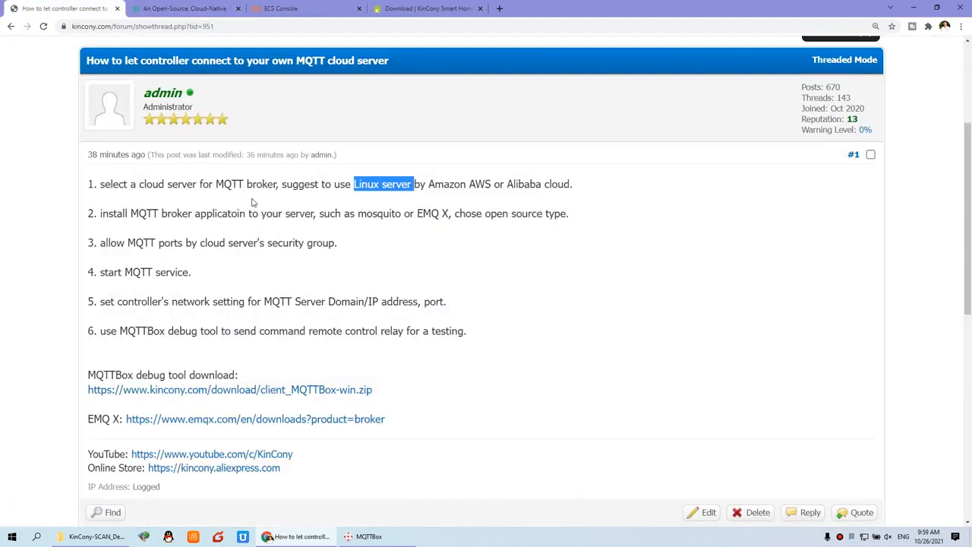
left_click(363, 183)
left_click_drag(196, 183, 547, 185)
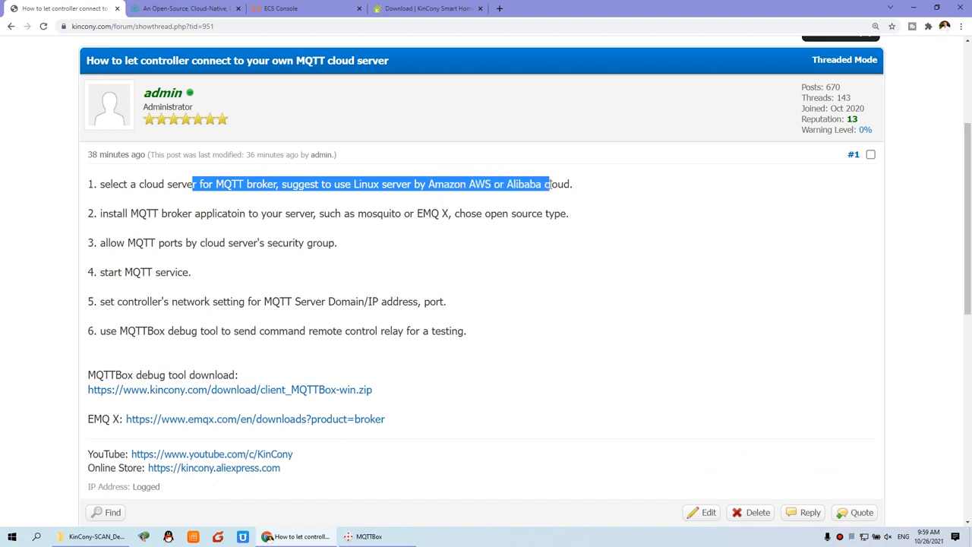
left_click_drag(131, 214, 543, 219)
left_click(379, 214)
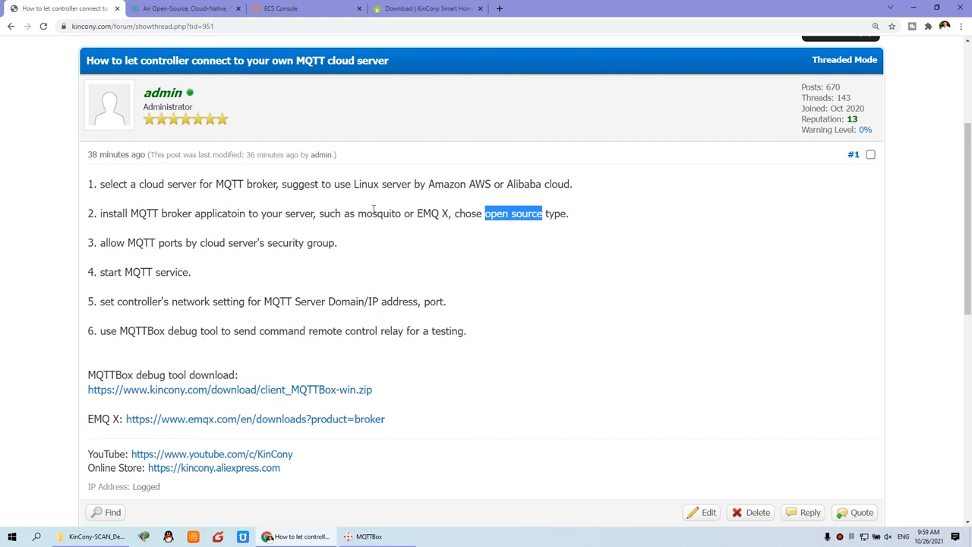
left_click_drag(354, 214, 405, 213)
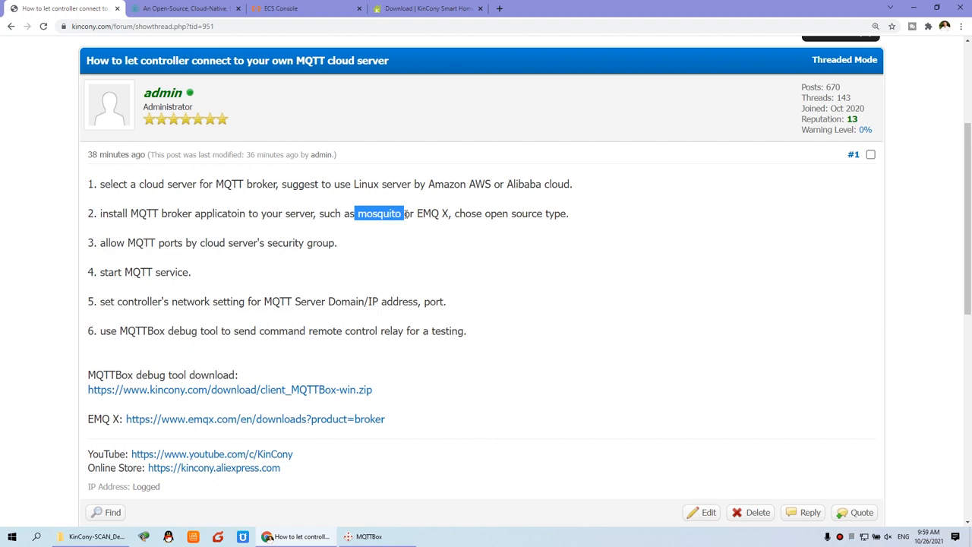
left_click(349, 212)
left_click_drag(129, 214, 247, 216)
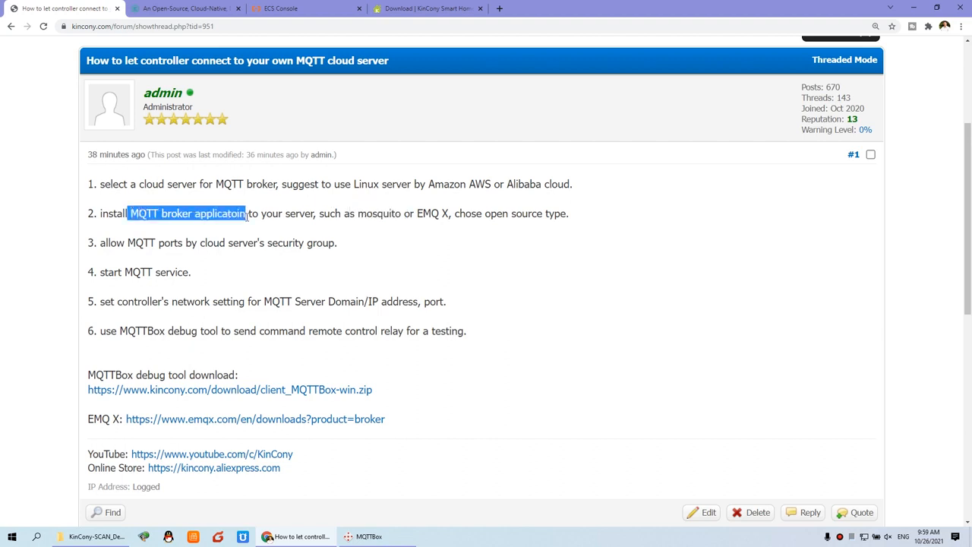
Zoom the forum to 175%, mark 'install MQTT broker', and bring up the EMQ X homepage.
key("ctrl+plus")
left_click(204, 240)
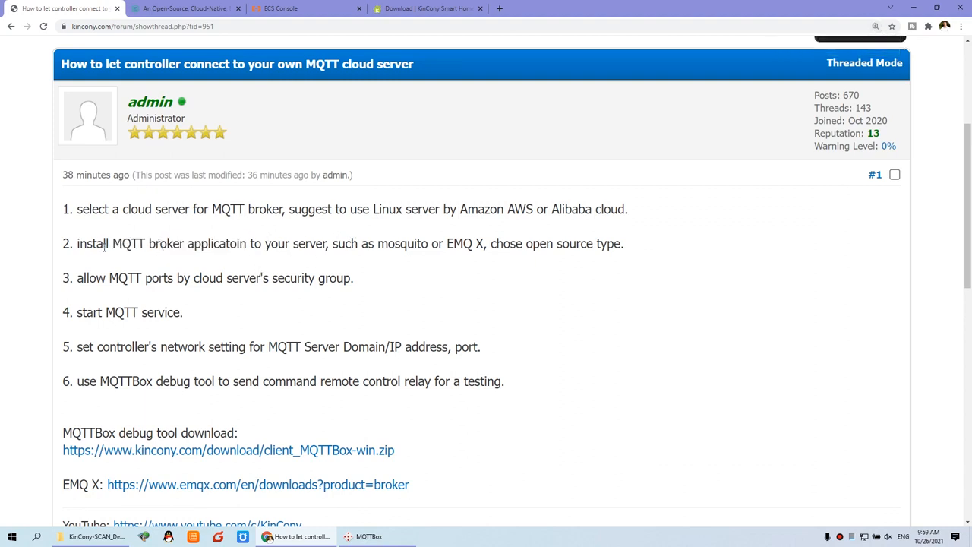
left_click_drag(77, 244, 184, 244)
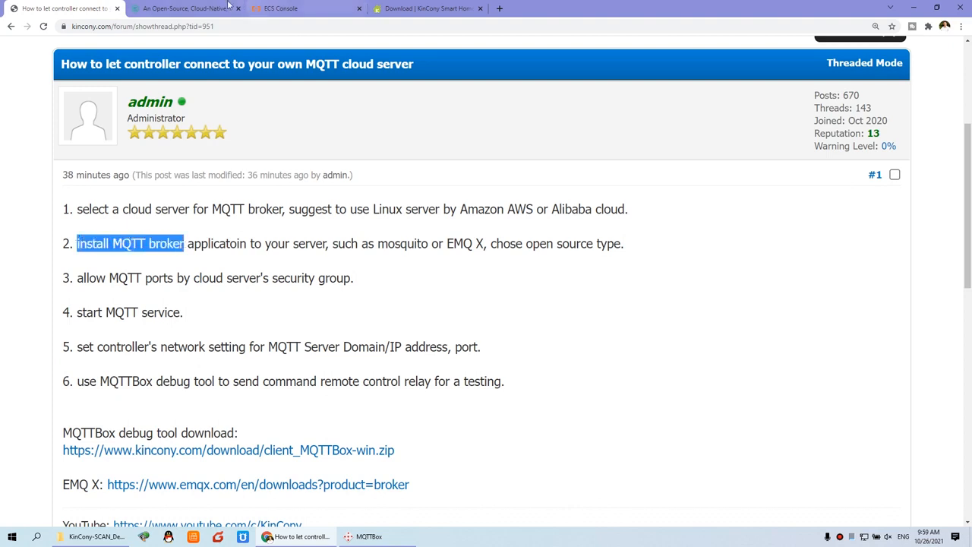
left_click(192, 8)
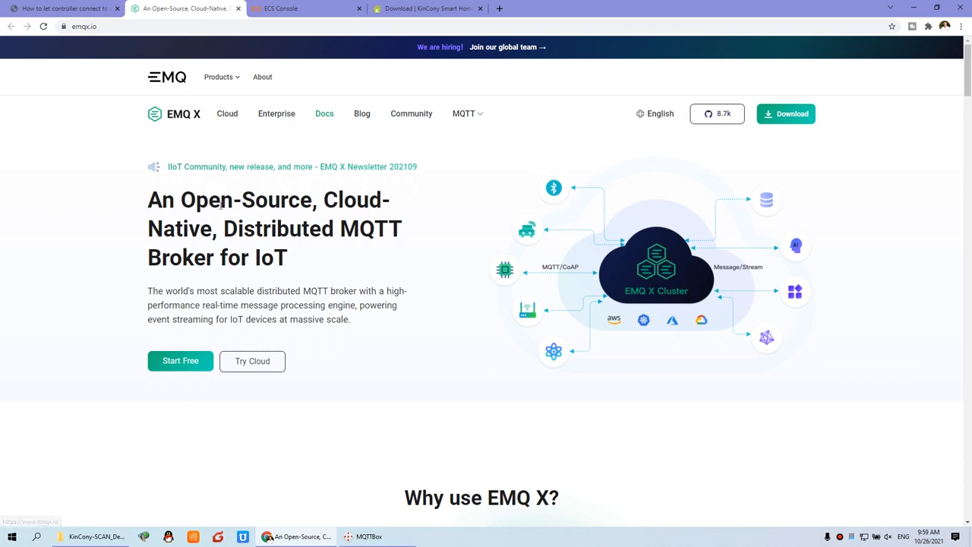
Open the EMQ X free download page and settle on the Open Source edition, v4.3.8, with Docker.
left_click_drag(181, 200, 312, 199)
scroll(320, 228, "down", 1)
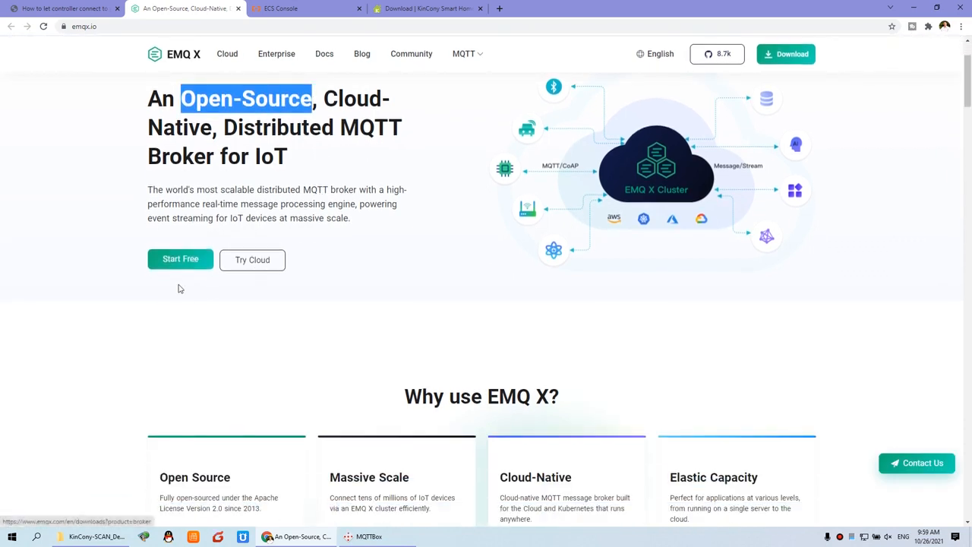
left_click(196, 260)
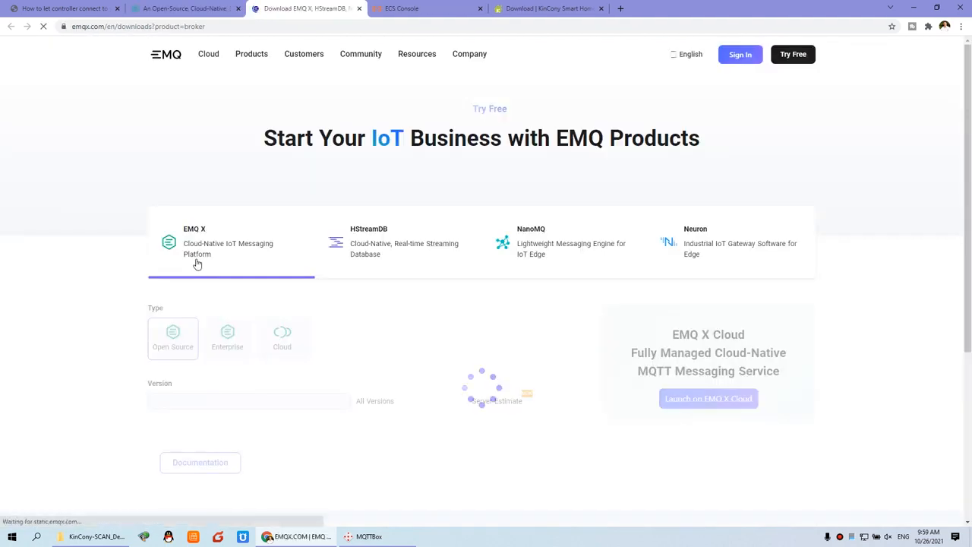
scroll(288, 272, "down", 1)
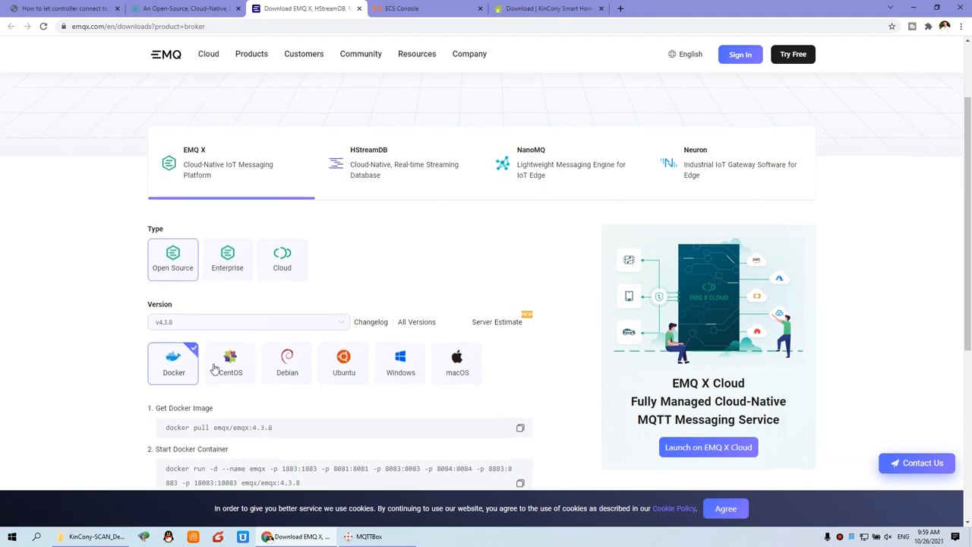
scroll(228, 327, "down", 1)
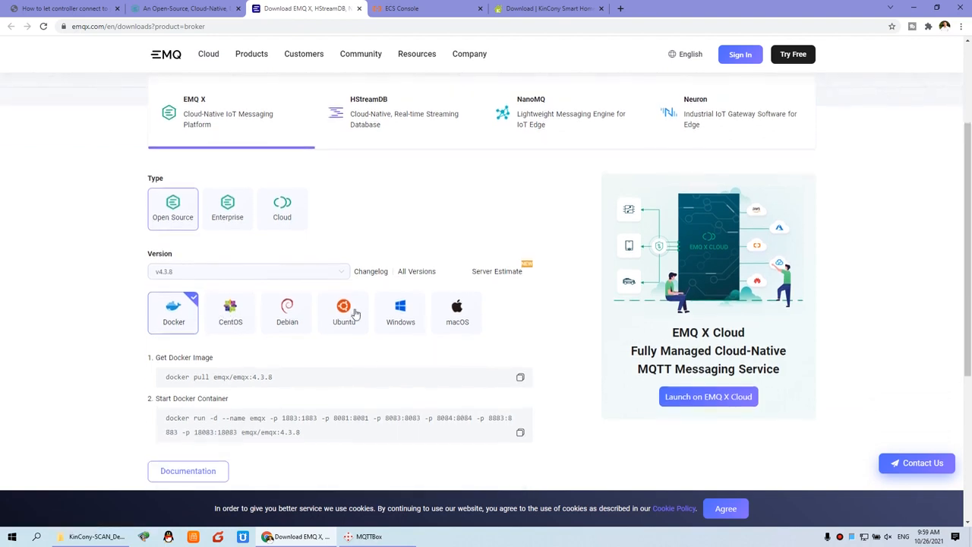
scroll(356, 314, "down", 1)
scroll(356, 314, "up", 1)
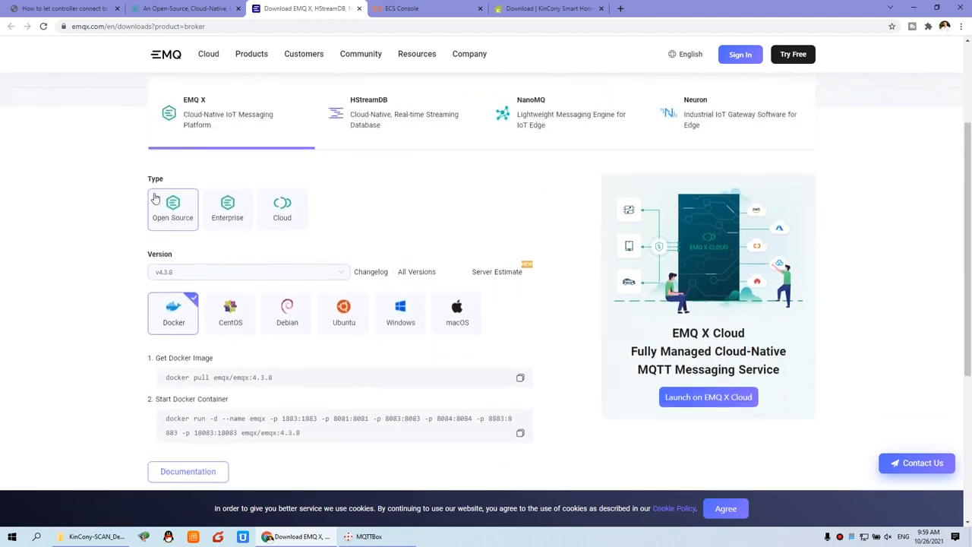
scroll(164, 209, "up", 1)
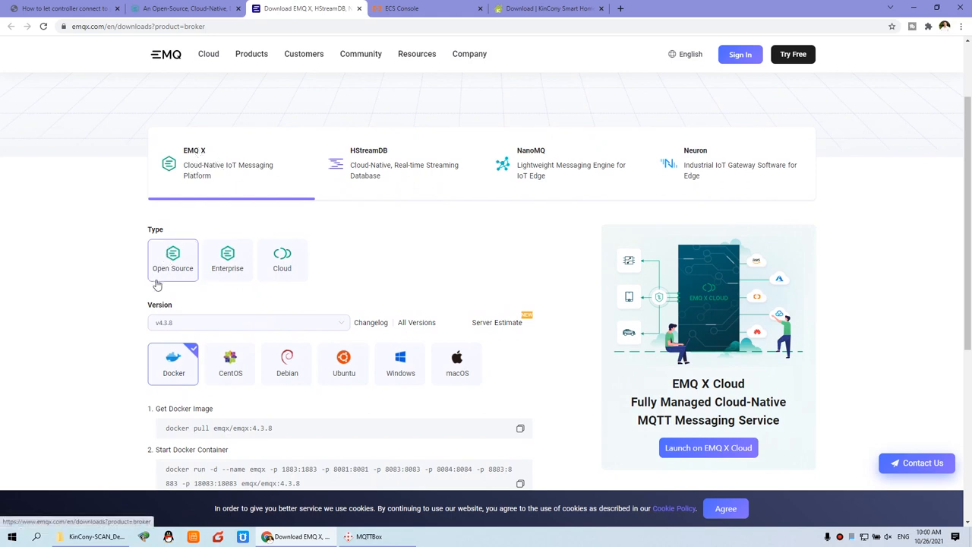
left_click(227, 263)
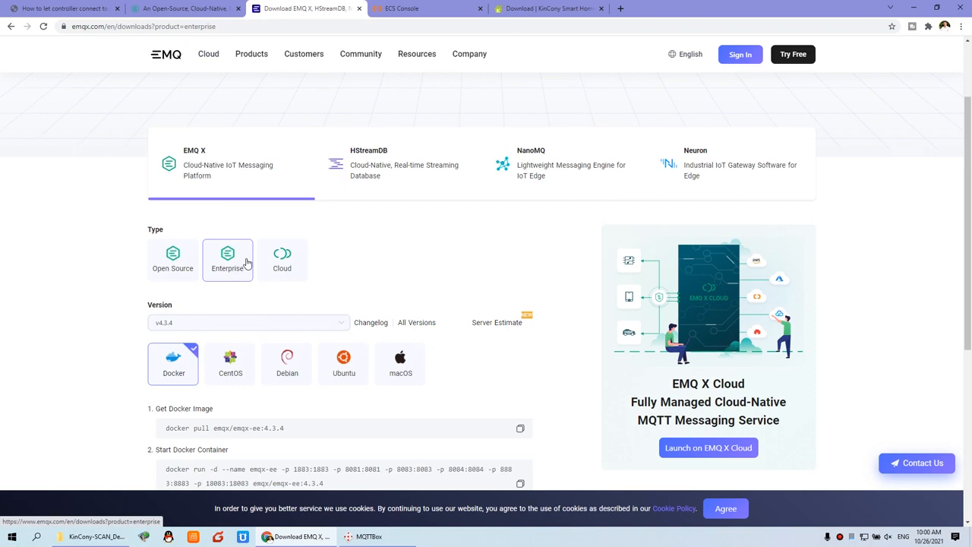
left_click(182, 263)
scroll(213, 266, "down", 1)
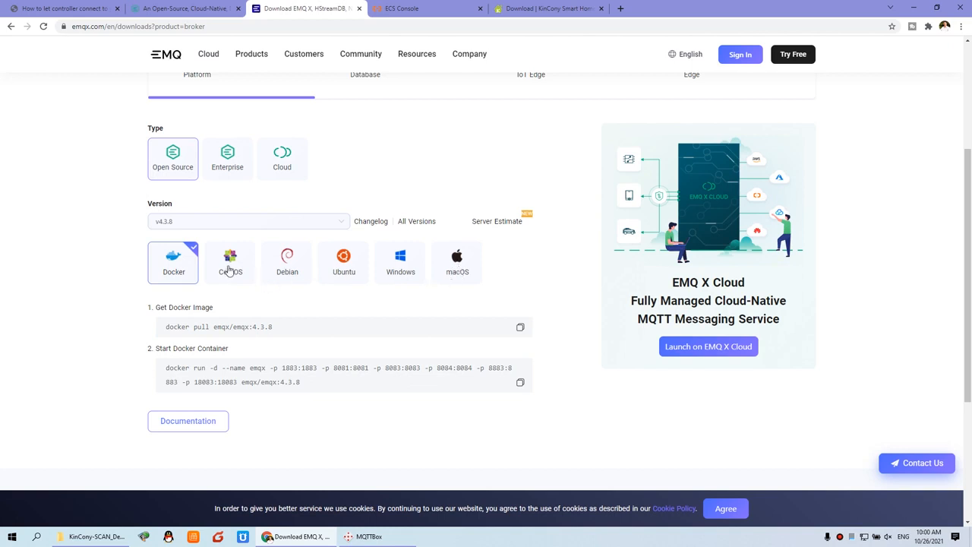
Switch the v4.3.8 install platform to CentOS and scroll to the install instructions.
left_click(244, 261)
scroll(244, 262, "down", 1)
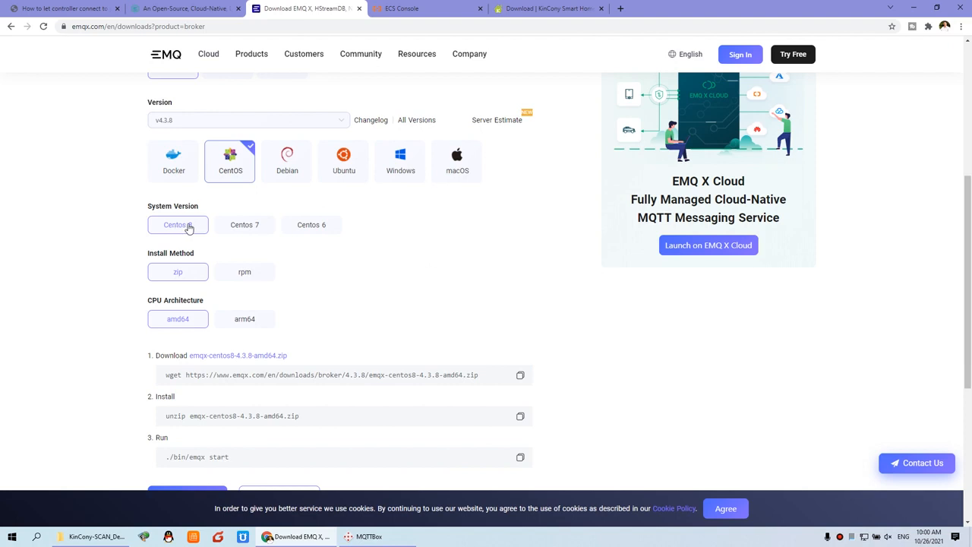
scroll(230, 253, "down", 1)
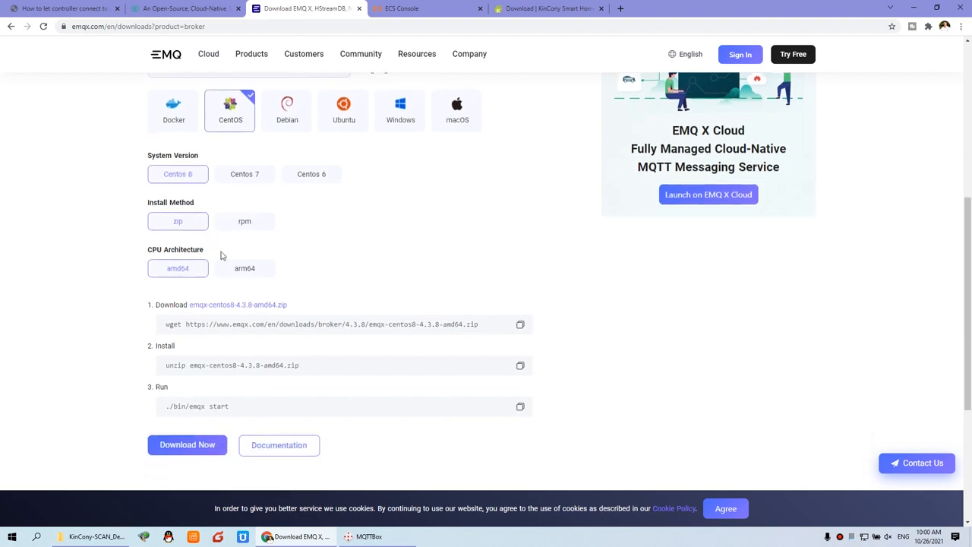
scroll(232, 258, "down", 1)
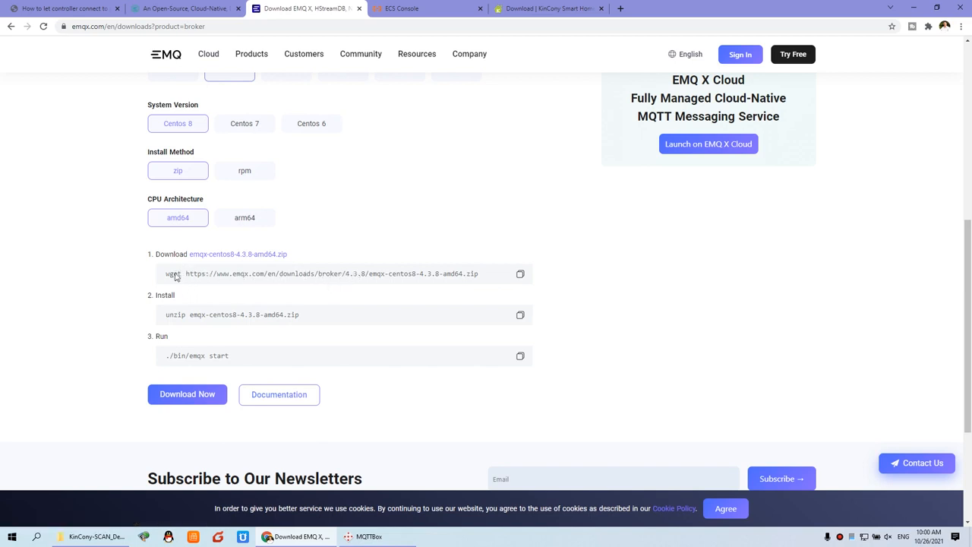
Review the wget download, unzip install and ./bin/emqx start commands for the CentOS 8 zip package.
left_click_drag(167, 275, 485, 278)
left_click_drag(167, 317, 296, 331)
left_click_drag(165, 361, 242, 363)
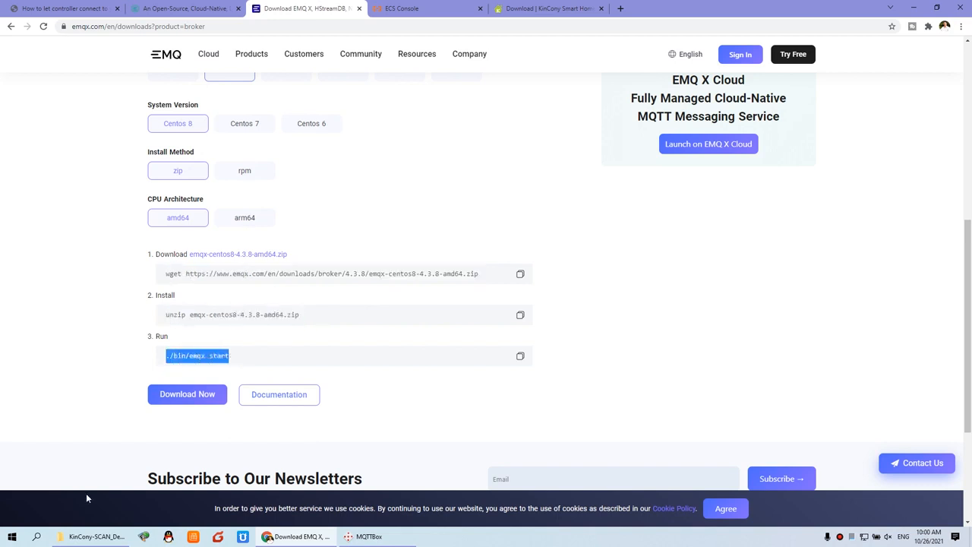
left_click(297, 293)
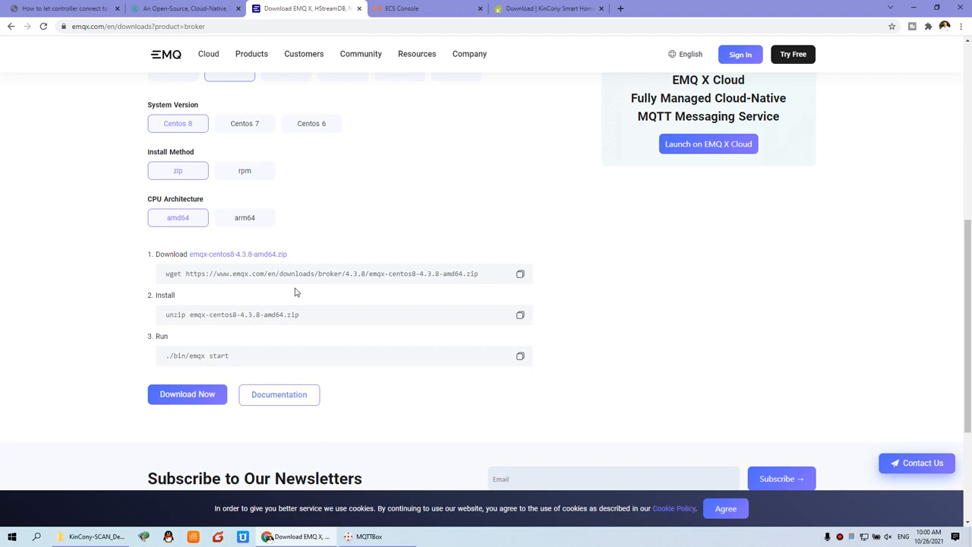
scroll(296, 293, "up", 1)
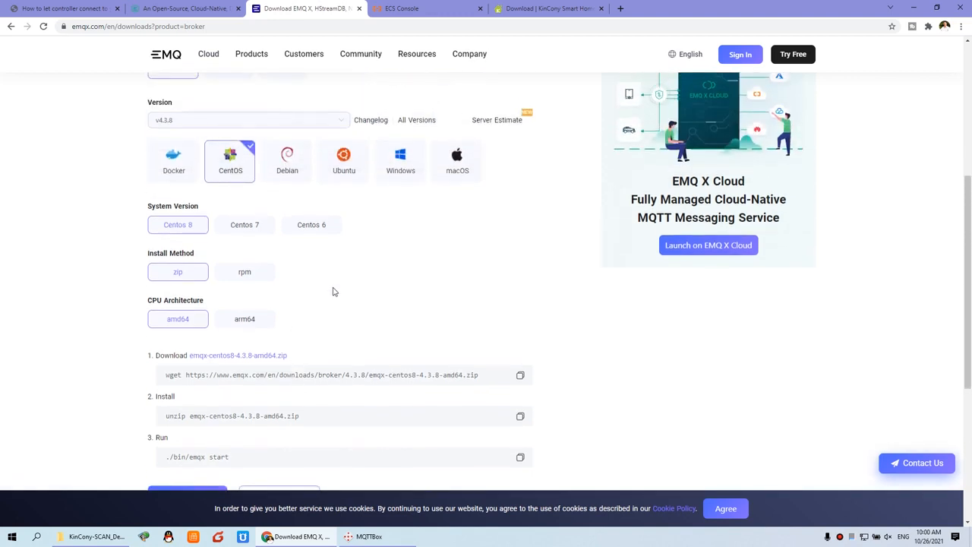
scroll(333, 292, "up", 3)
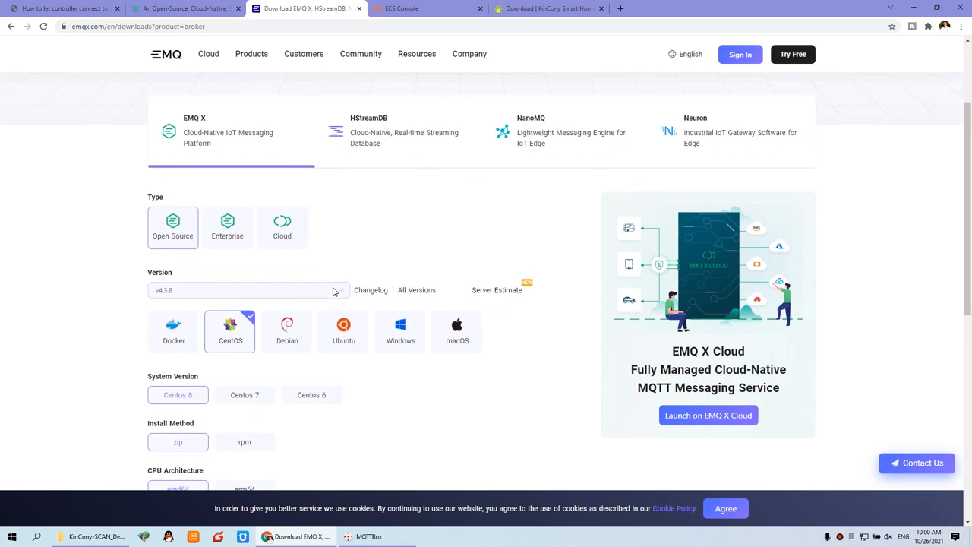
scroll(333, 292, "down", 2)
scroll(333, 292, "down", 1)
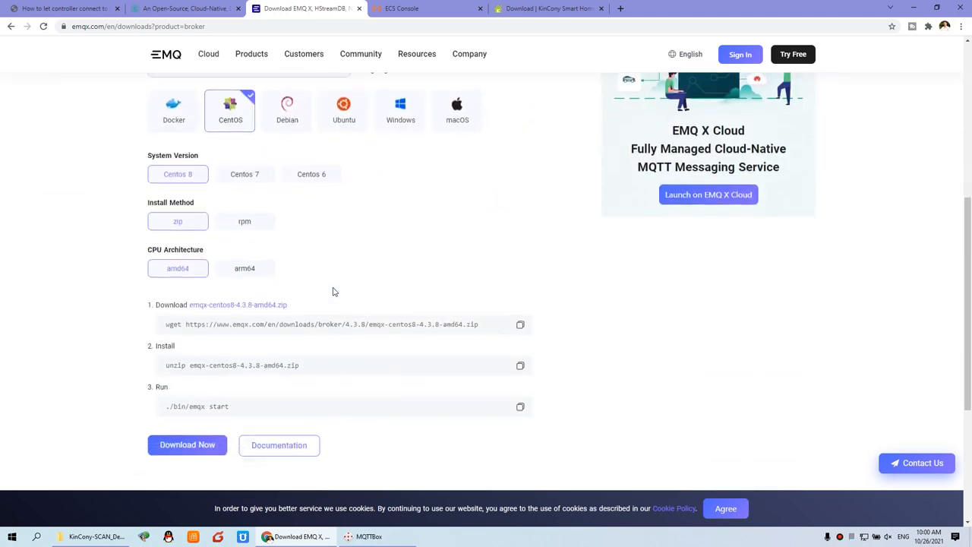
scroll(327, 258, "up", 2)
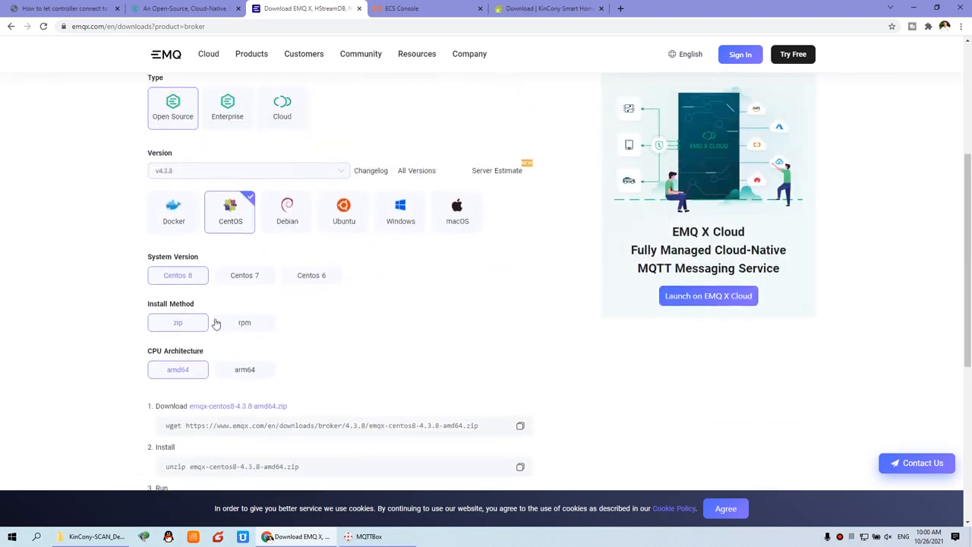
scroll(348, 283, "up", 3)
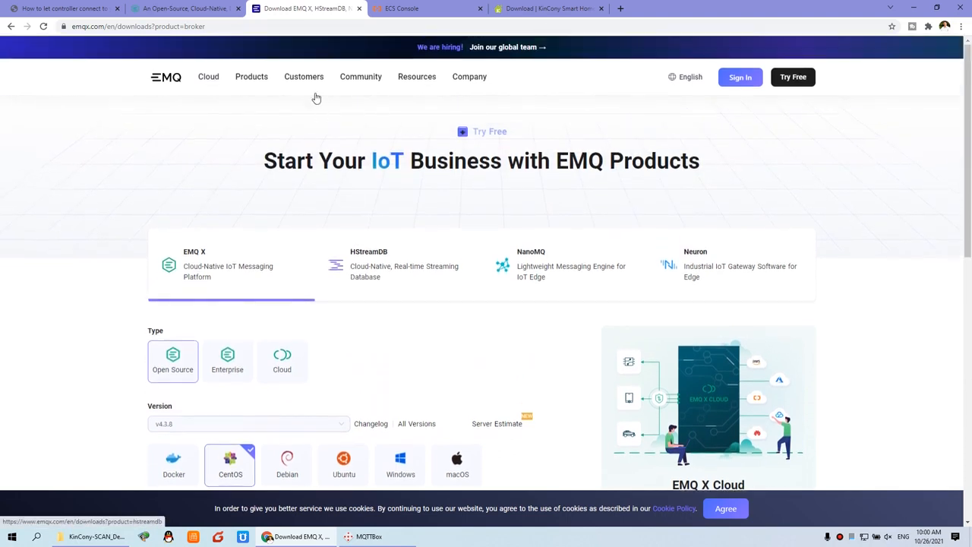
Open the EMQ X Broker docs from Resources and go to Get Started > Installation.
mouse_move(289, 90)
mouse_move(413, 79)
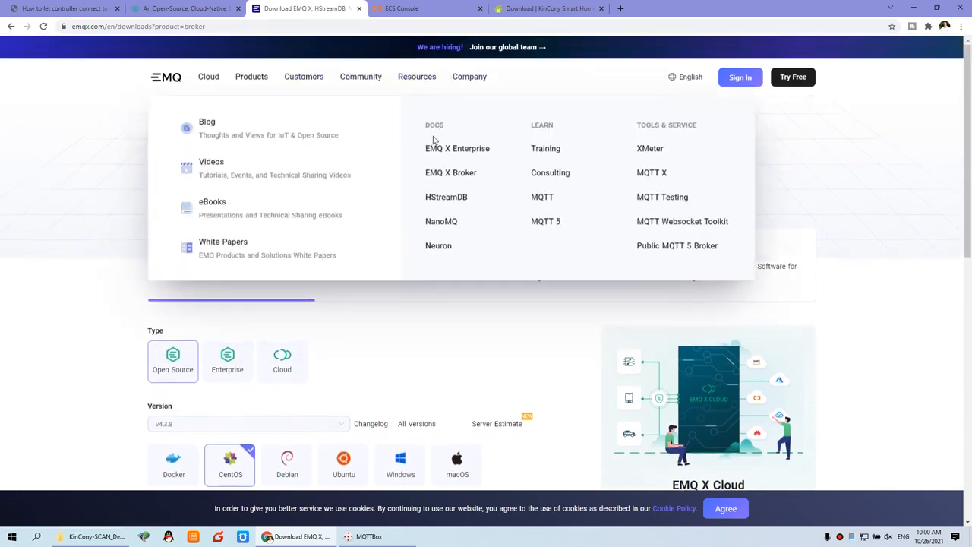
left_click(454, 175)
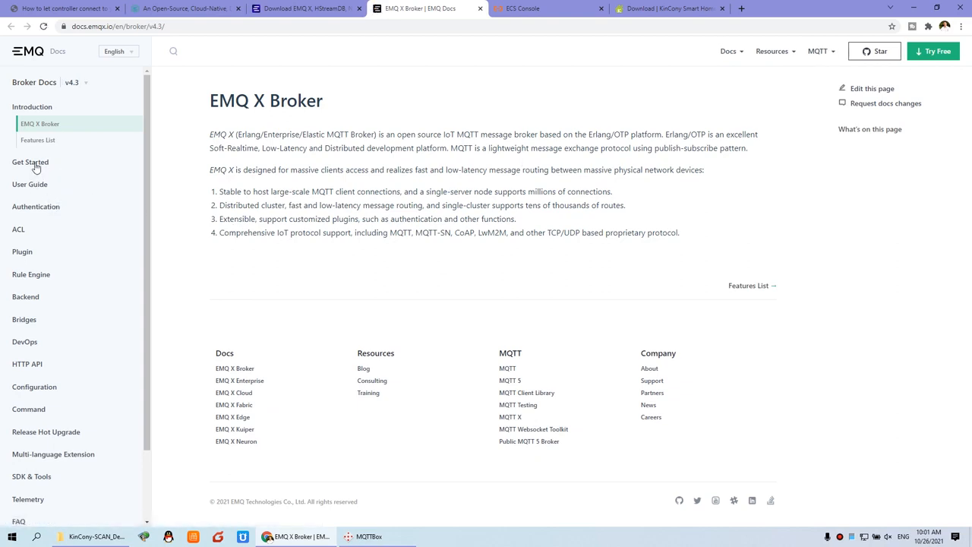
left_click(34, 161)
left_click(39, 146)
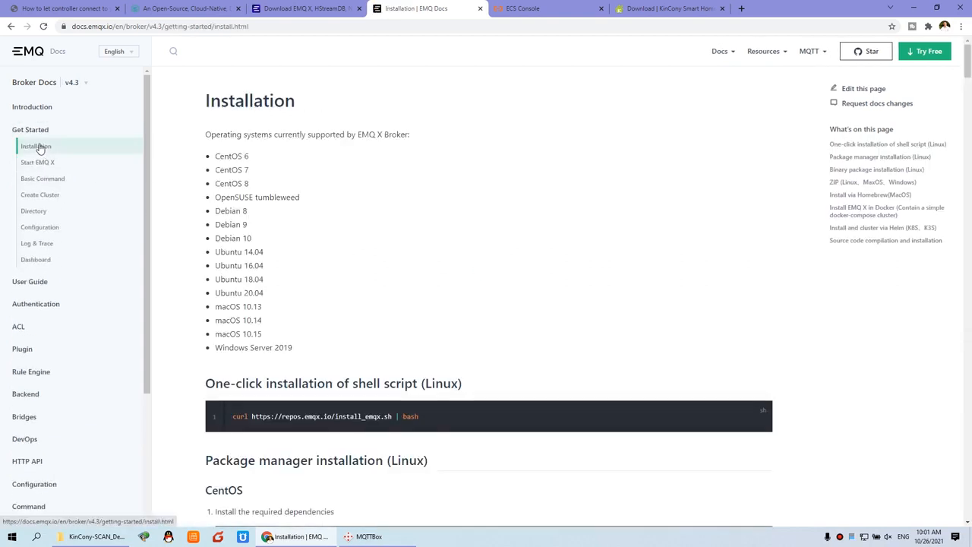
scroll(414, 356, "down", 3)
scroll(183, 340, "up", 3)
Mark the forum step about allowing MQTT ports, then open KinCony_Linux's security groups in the ECS Console.
left_click(64, 8)
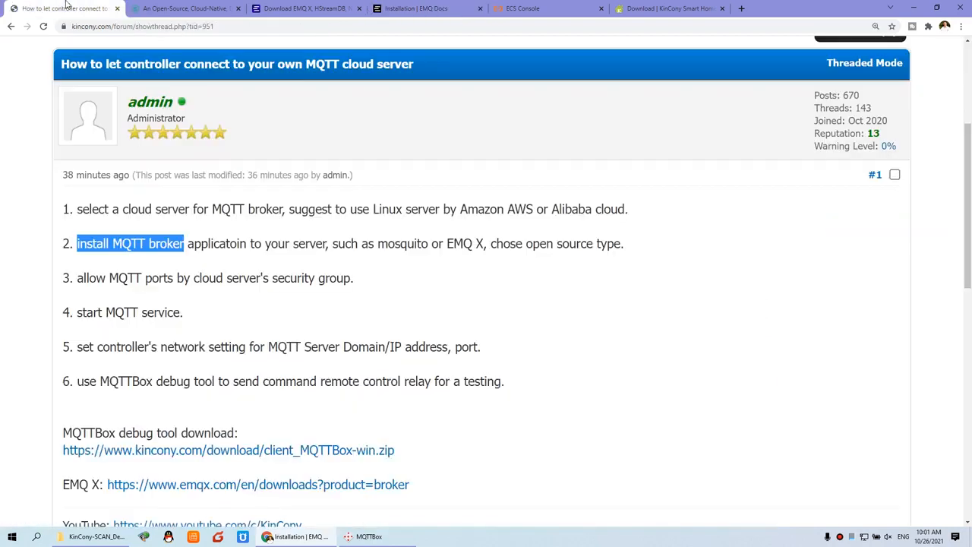
left_click(289, 247)
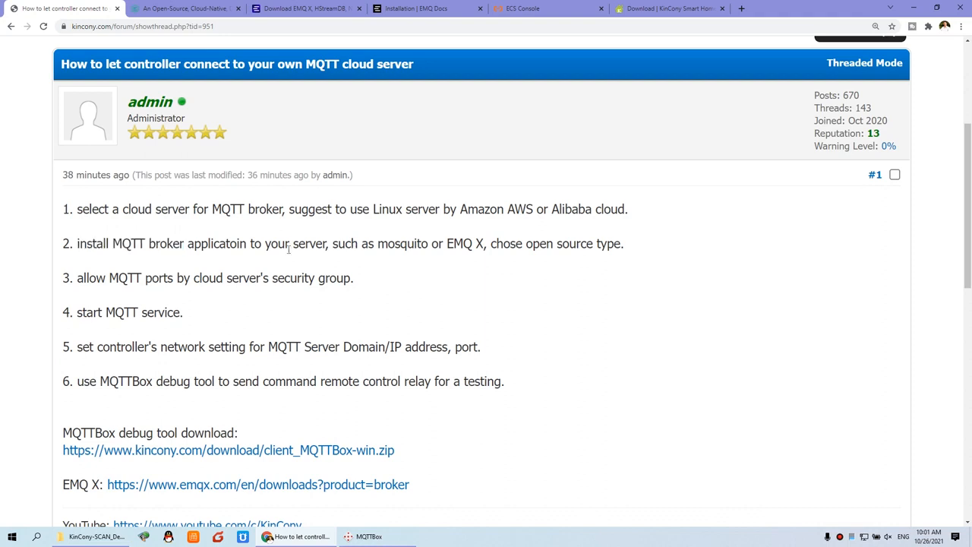
left_click_drag(78, 278, 354, 283)
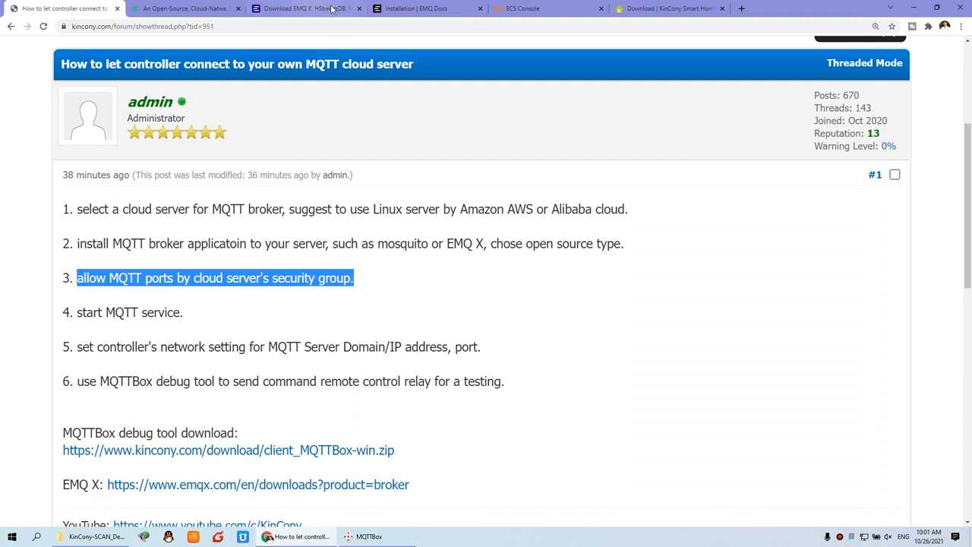
left_click(536, 9)
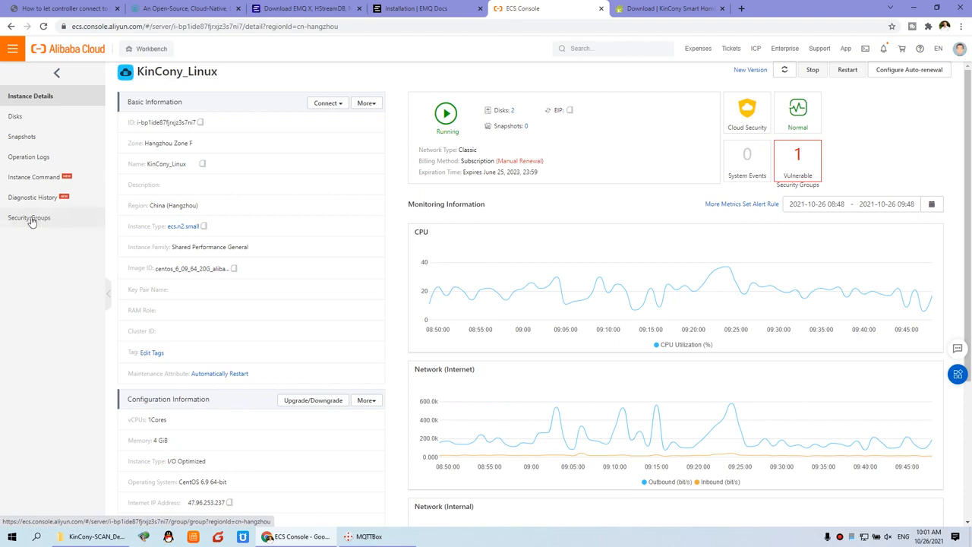
left_click(31, 218)
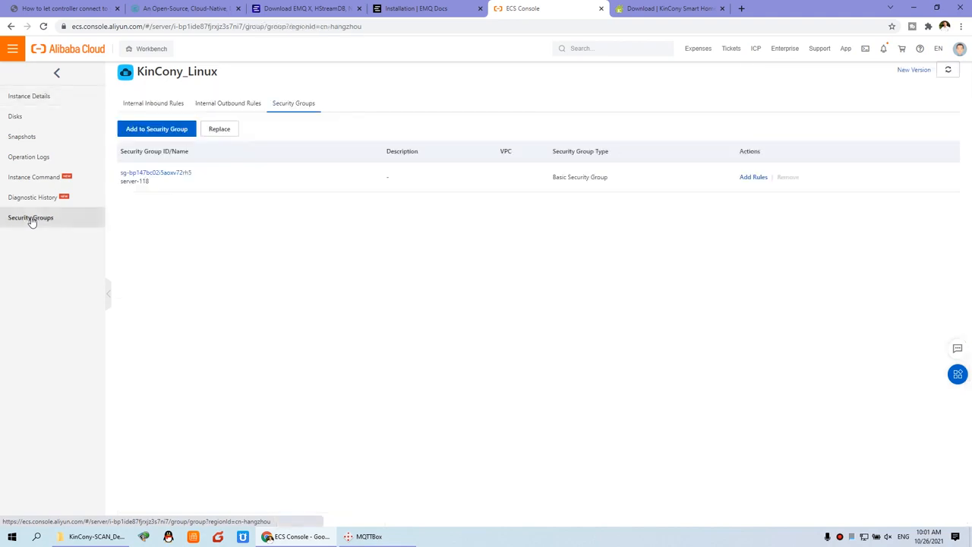
Review server-118's Internet Ingress rules opening ports 18083 (mqtt dashboard) and 1883.
left_click(160, 175)
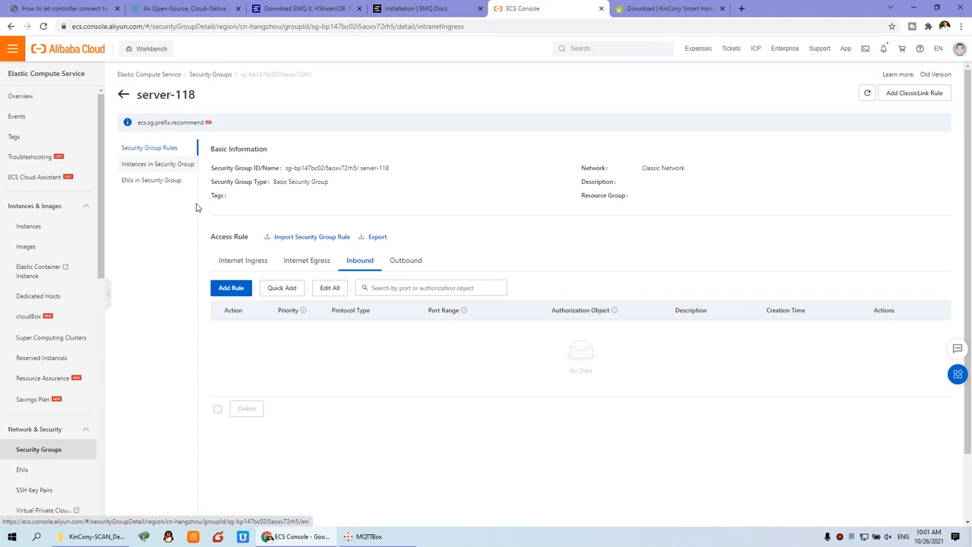
left_click(253, 263)
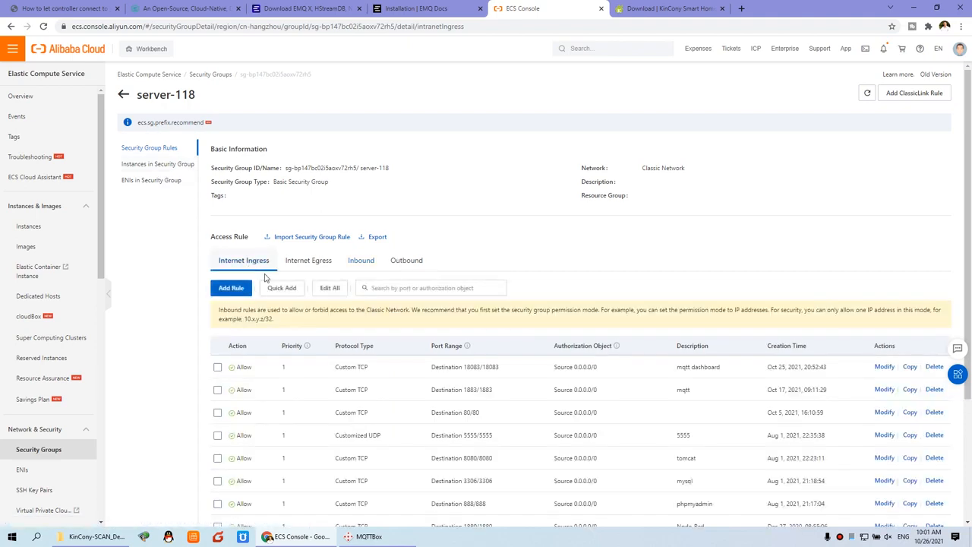
scroll(296, 370, "down", 1)
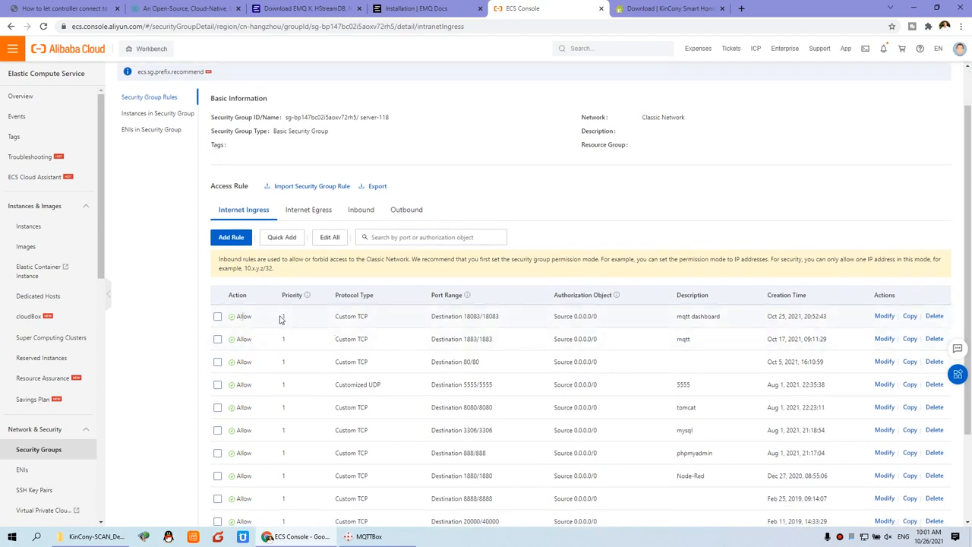
left_click_drag(256, 323, 646, 319)
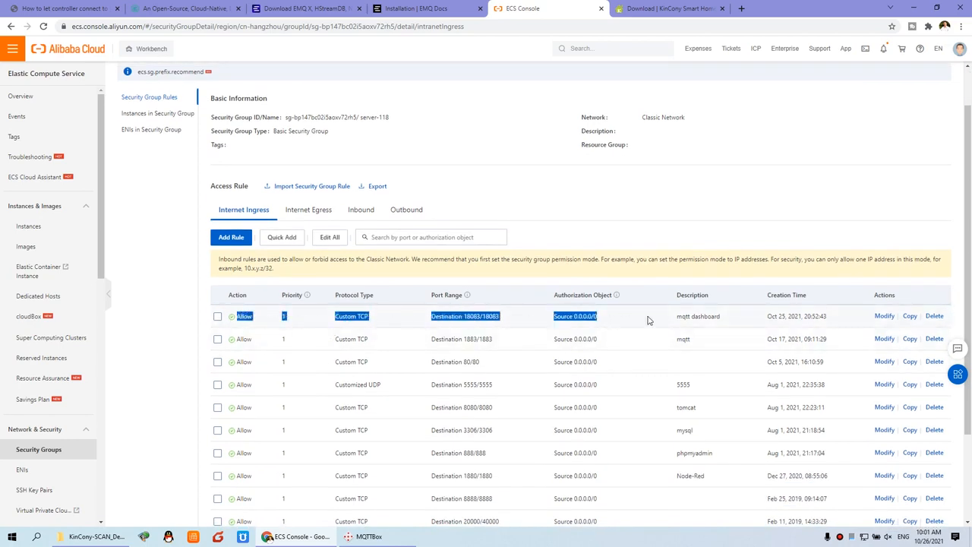
left_click_drag(240, 339, 618, 354)
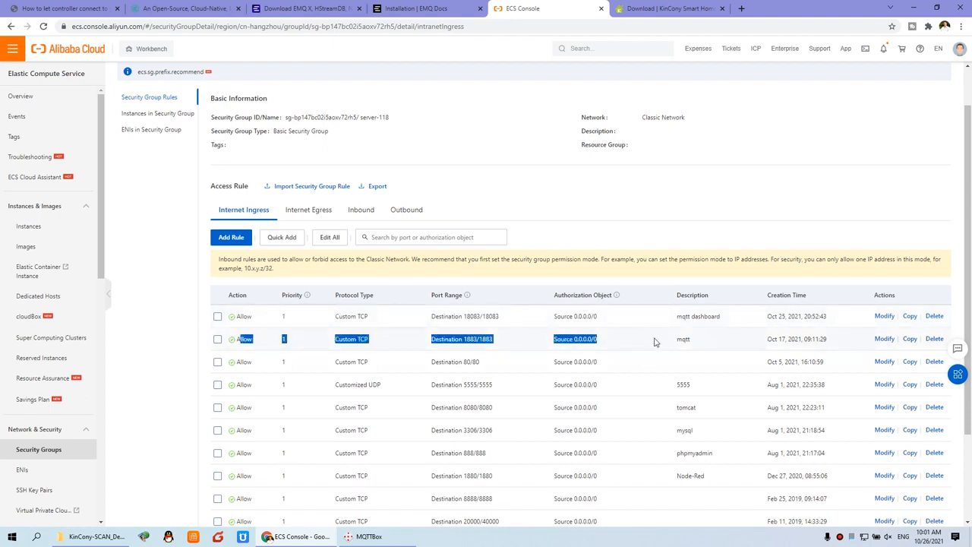
left_click(712, 342)
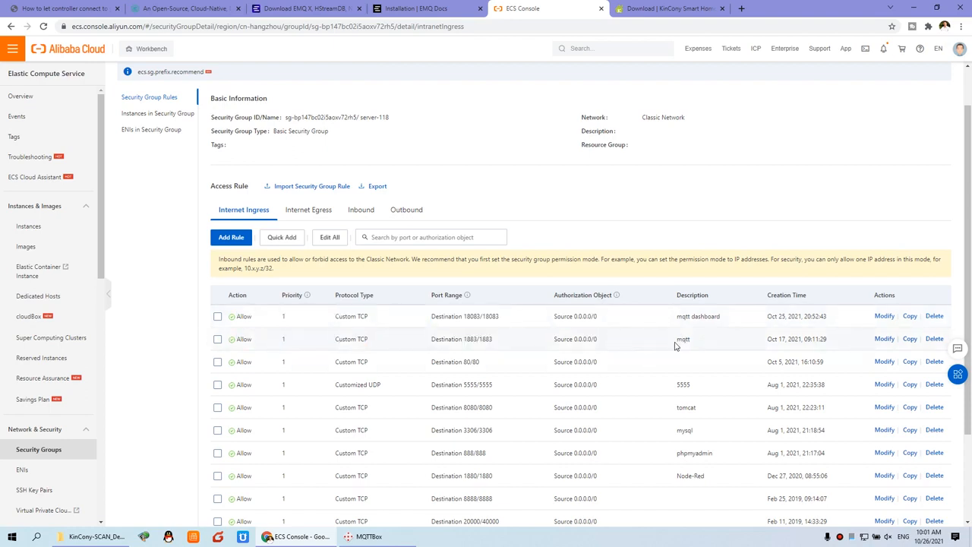
left_click_drag(464, 339, 498, 345)
left_click_drag(464, 316, 507, 324)
left_click_drag(677, 316, 727, 321)
left_click(726, 321)
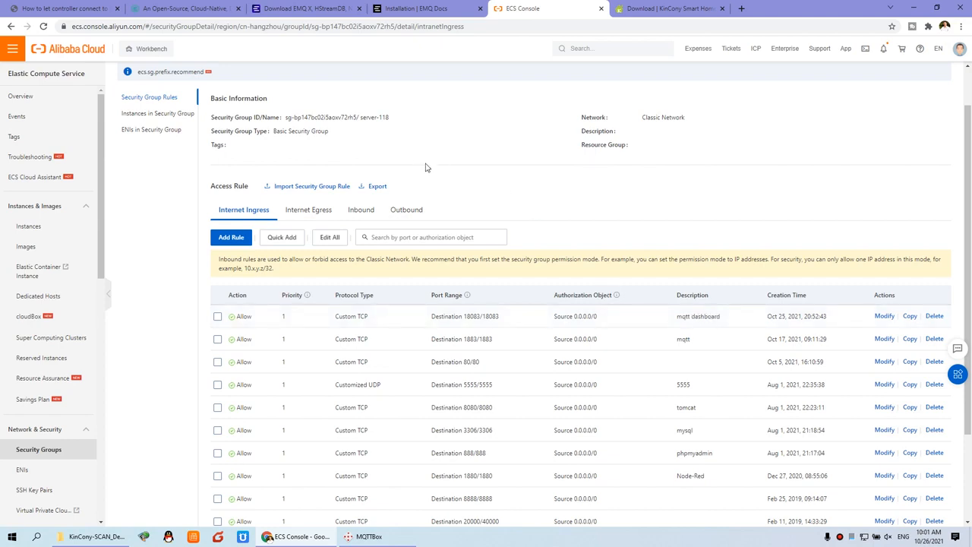
left_click(206, 6)
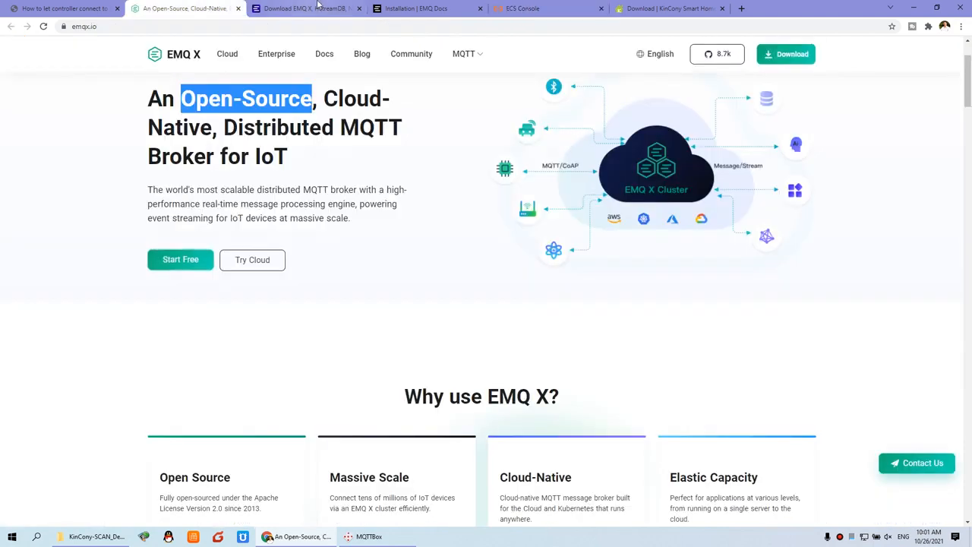
Go from the Installation docs to the EMQ X Dashboard docs page.
left_click(317, 7)
left_click(413, 7)
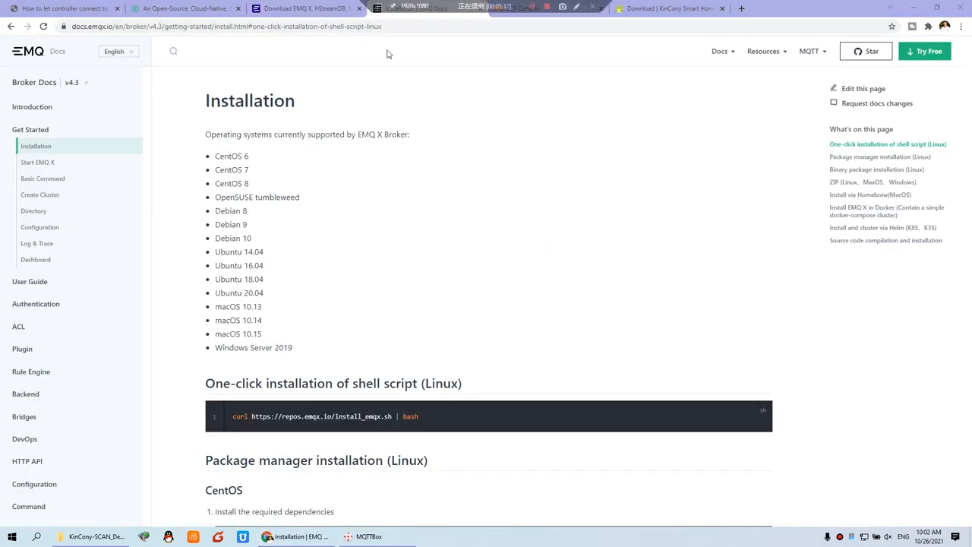
left_click(36, 259)
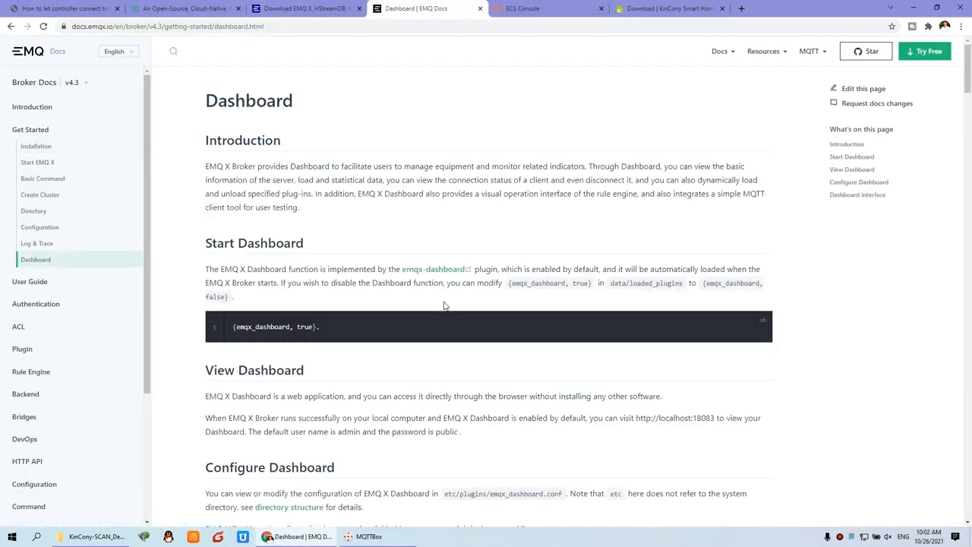
scroll(445, 302, "down", 15)
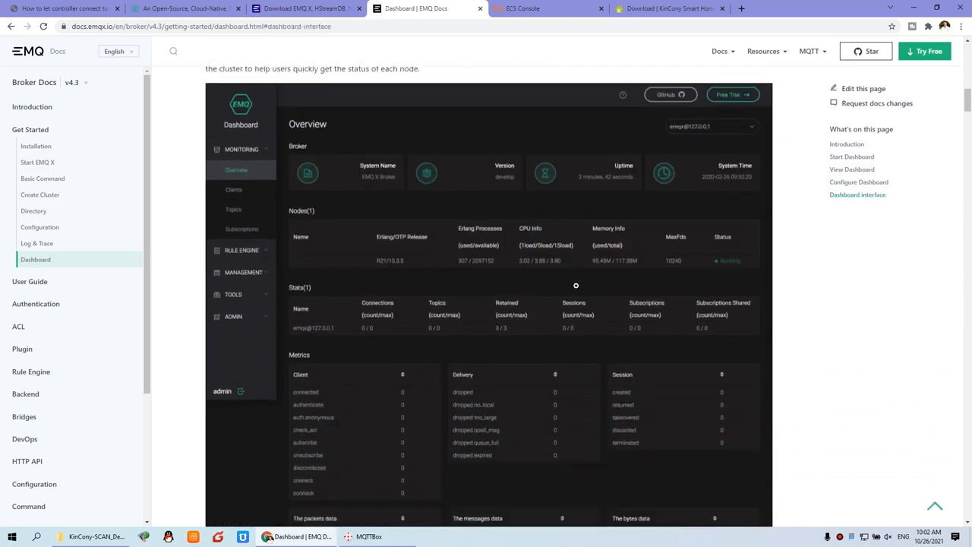
scroll(576, 285, "up", 15)
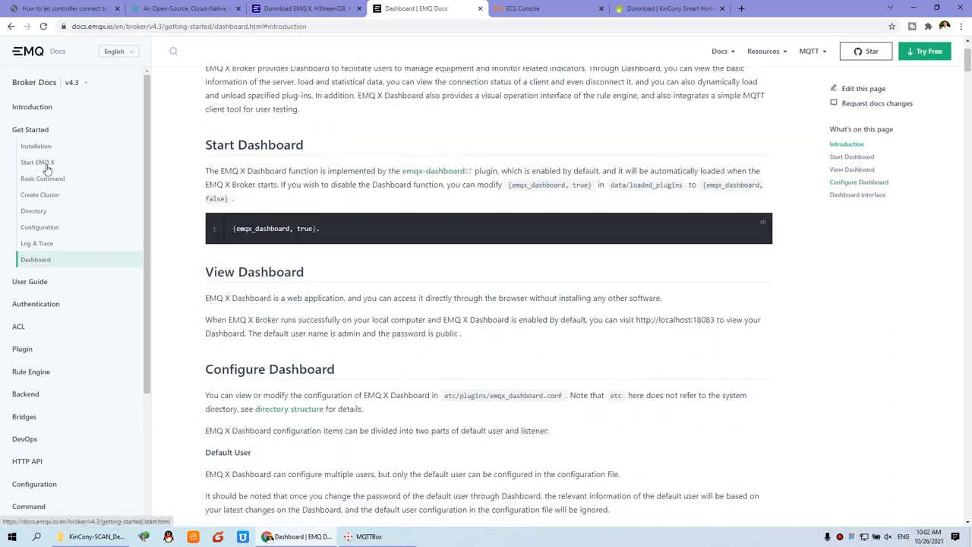
On the Start EMQ X docs page, mark the emqx start command.
left_click(44, 164)
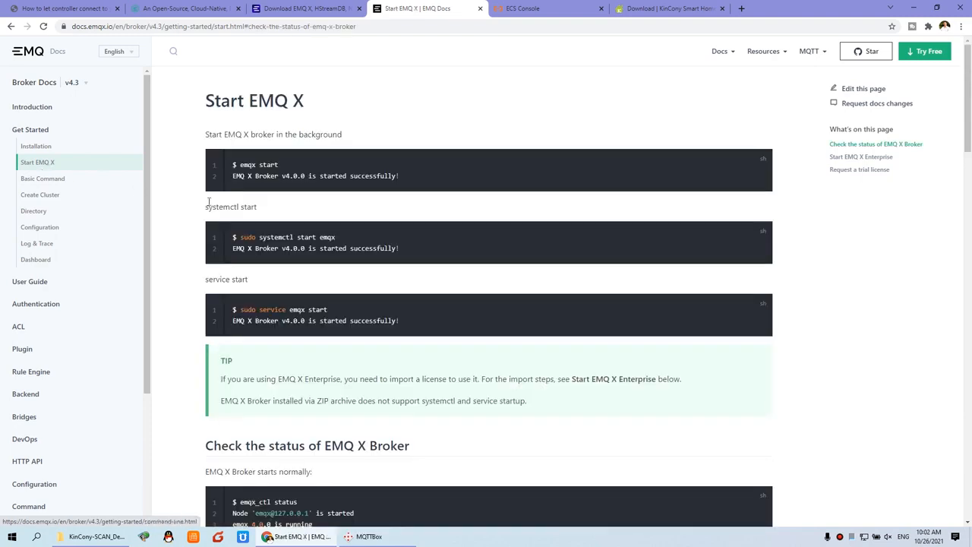
left_click_drag(234, 164, 279, 165)
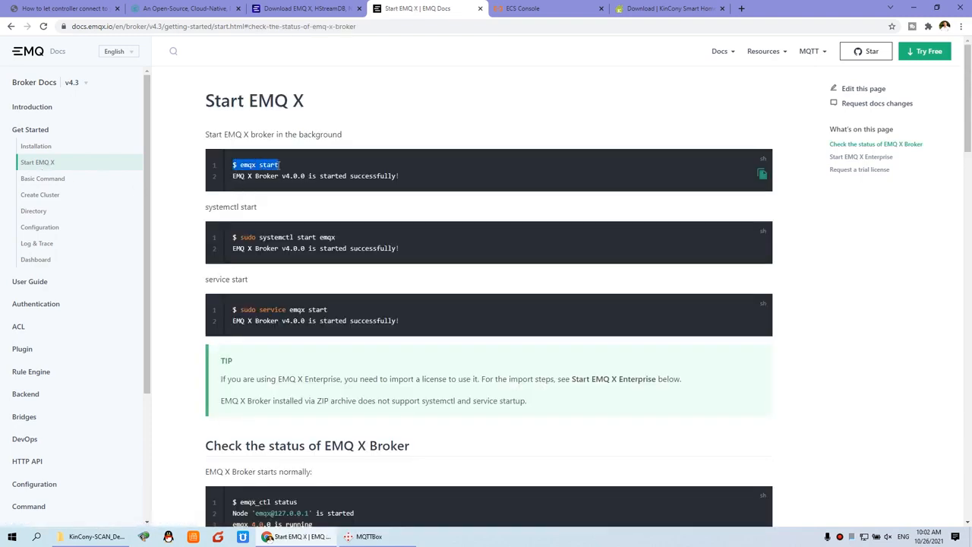
left_click(278, 168)
left_click_drag(253, 165, 279, 164)
left_click(34, 260)
scroll(220, 319, "down", 1)
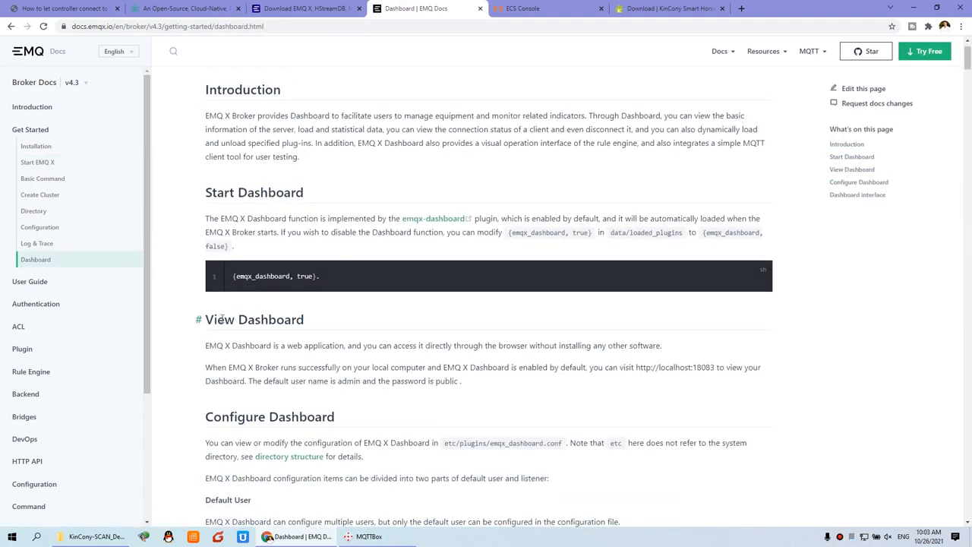
left_click_drag(207, 319, 307, 322)
scroll(307, 321, "down", 1)
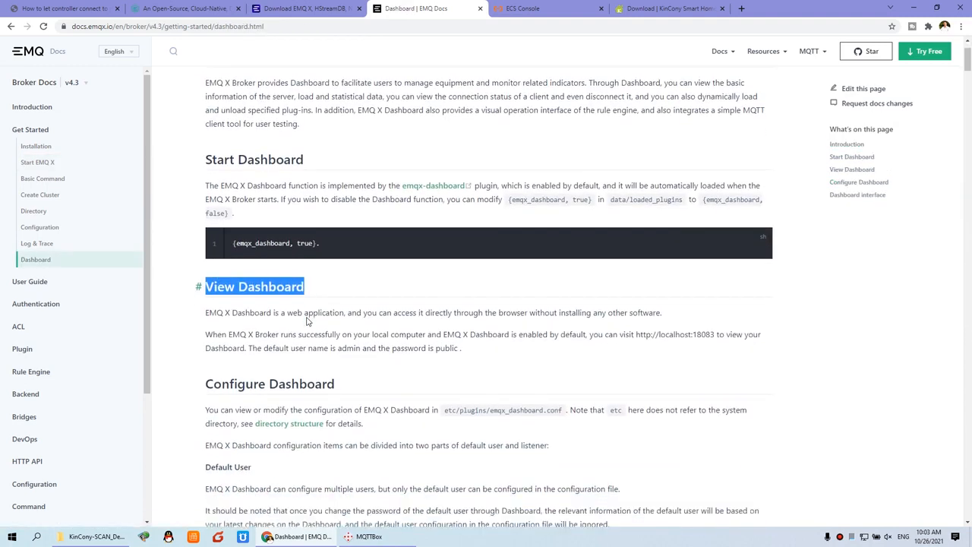
left_click_drag(637, 316, 715, 319)
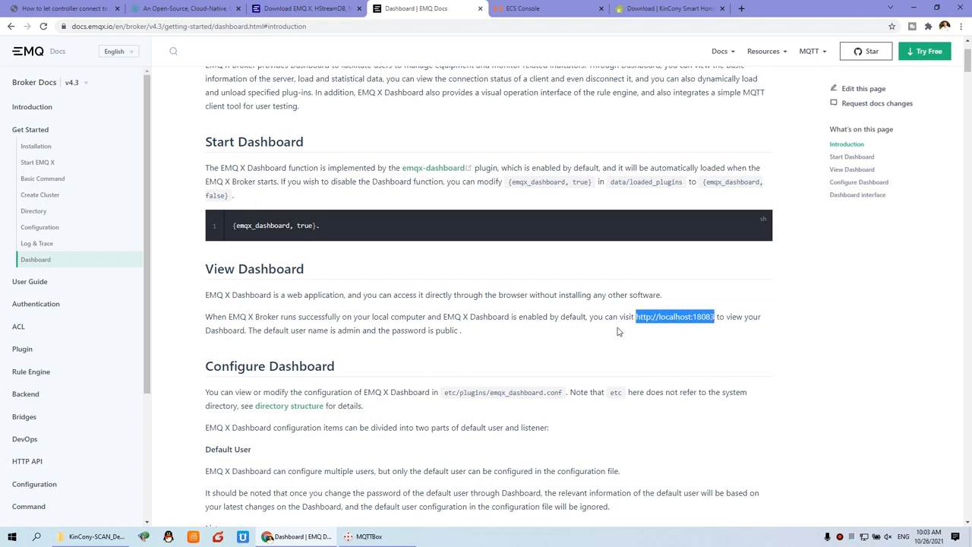
left_click_drag(339, 330, 362, 332)
left_click_drag(435, 331, 459, 332)
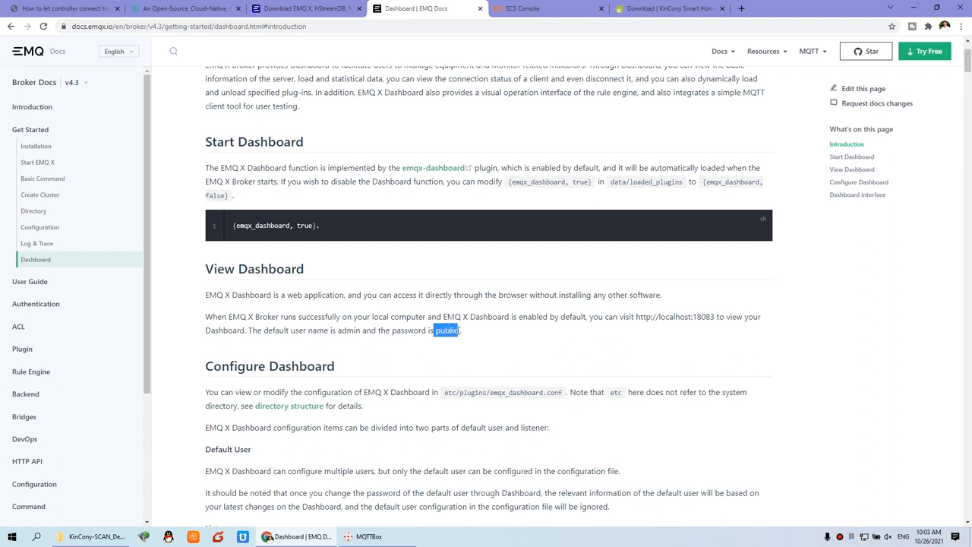
left_click(697, 316)
left_click_drag(693, 316, 715, 316)
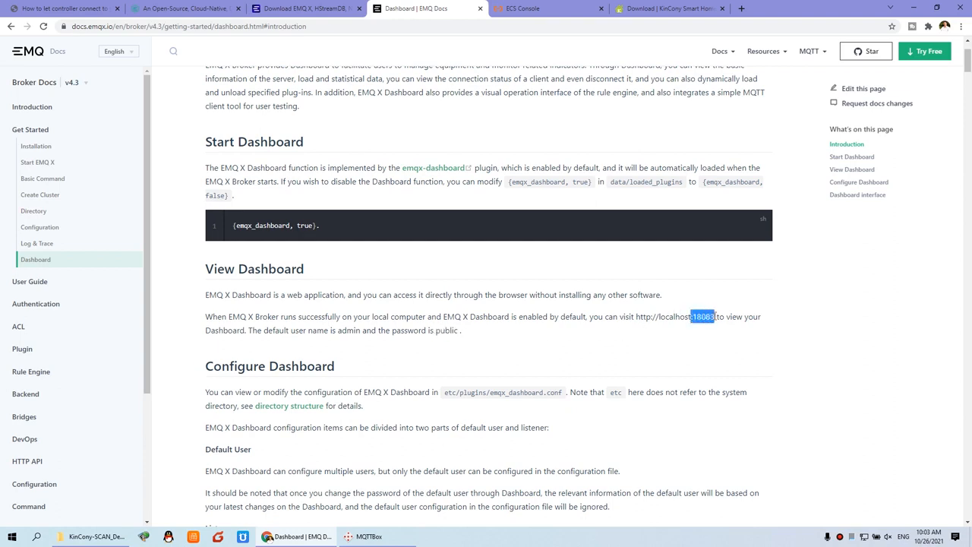
left_click(540, 8)
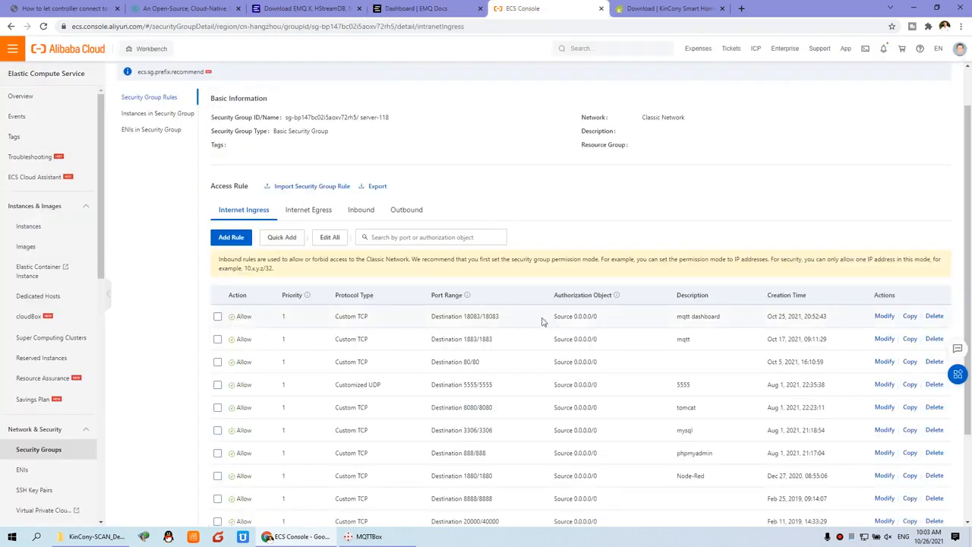
Match the 18083 rule, forum step 4 'start MQTT service', and the emqx start command in the docs.
left_click_drag(465, 316, 500, 322)
left_click(95, 7)
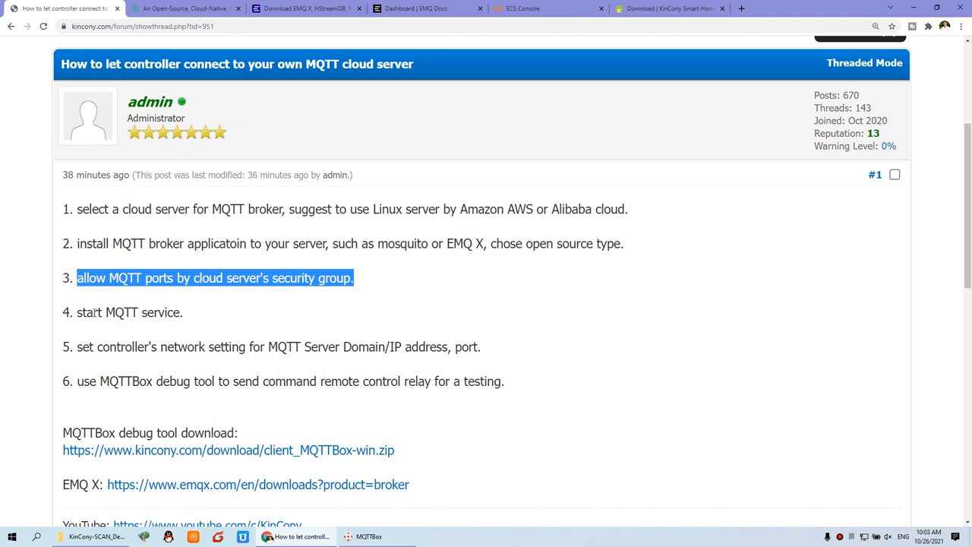
left_click_drag(79, 314, 189, 318)
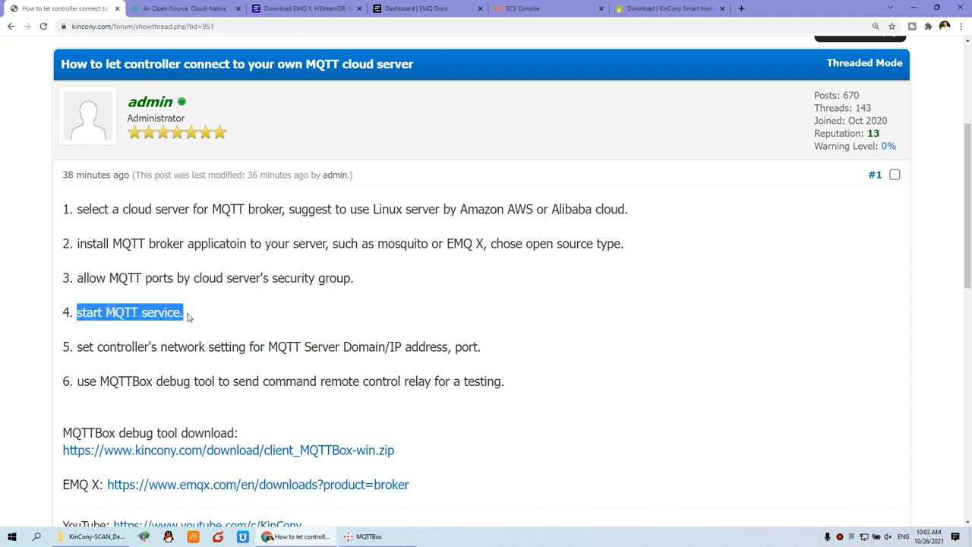
left_click(418, 9)
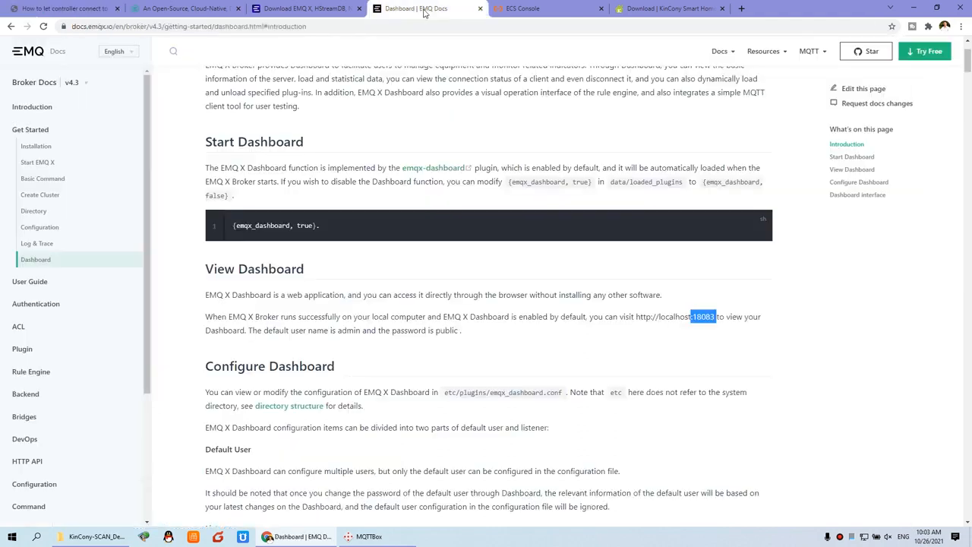
left_click(42, 166)
left_click_drag(240, 164, 283, 173)
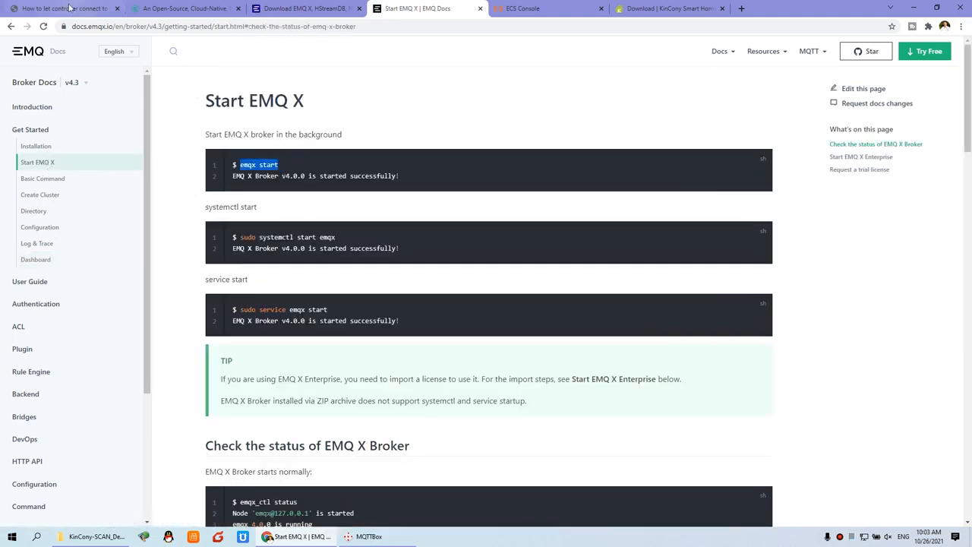
Mark forum step 5 about controller network settings and return to the ECS instance details.
left_click(85, 9)
left_click(136, 329)
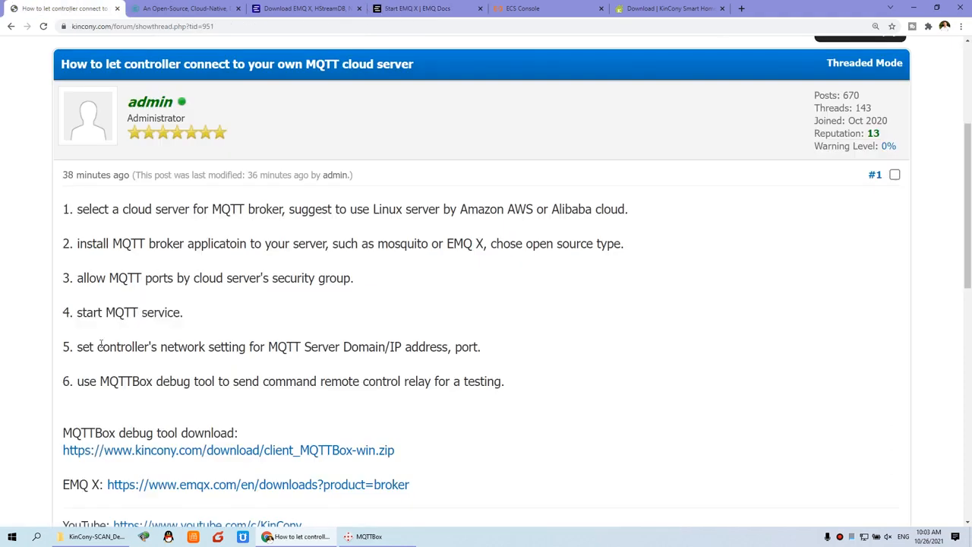
left_click_drag(79, 347, 484, 347)
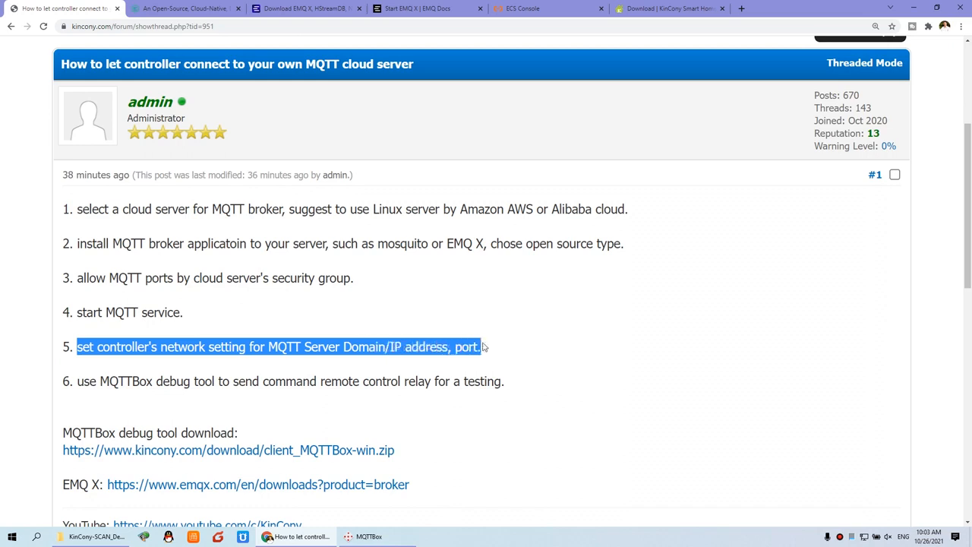
left_click(546, 9)
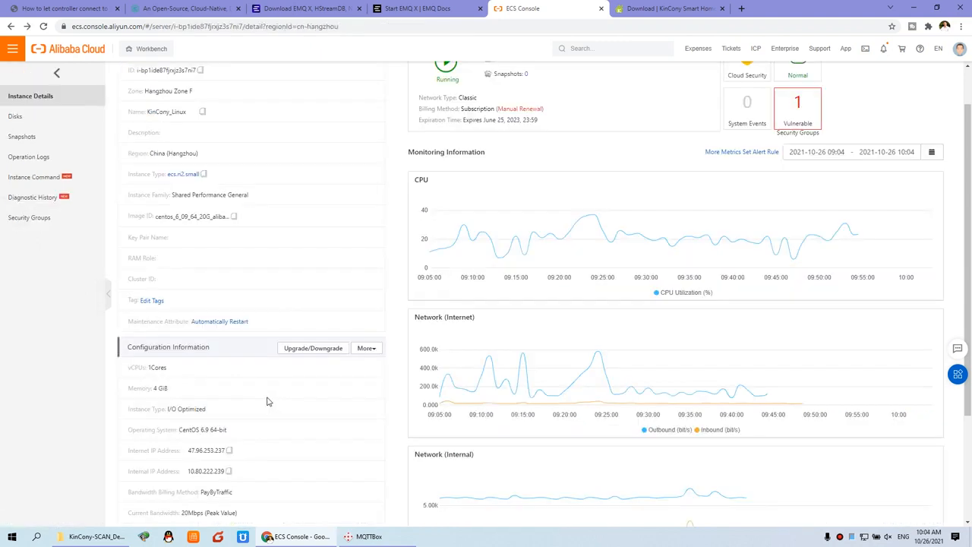
scroll(267, 401, "down", 1)
left_click_drag(129, 403, 222, 403)
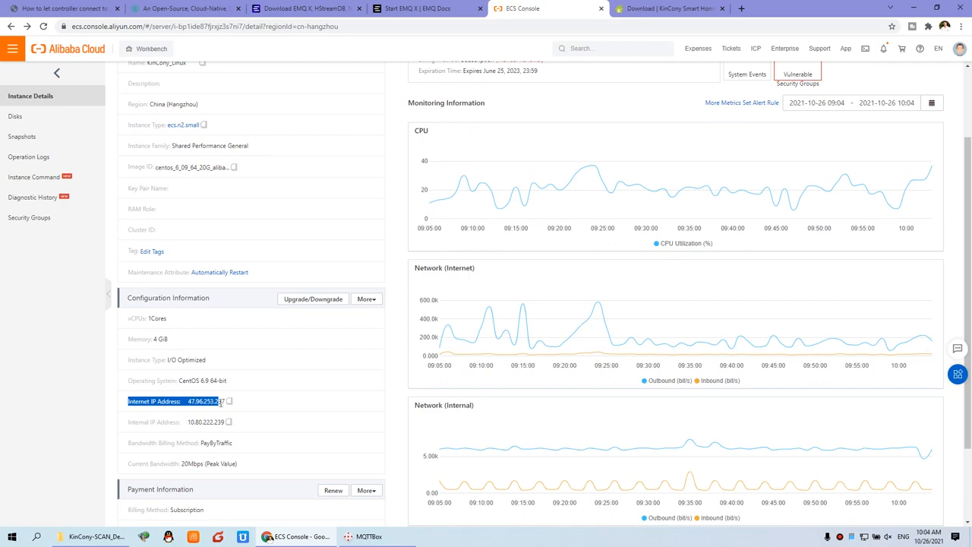
left_click(40, 537)
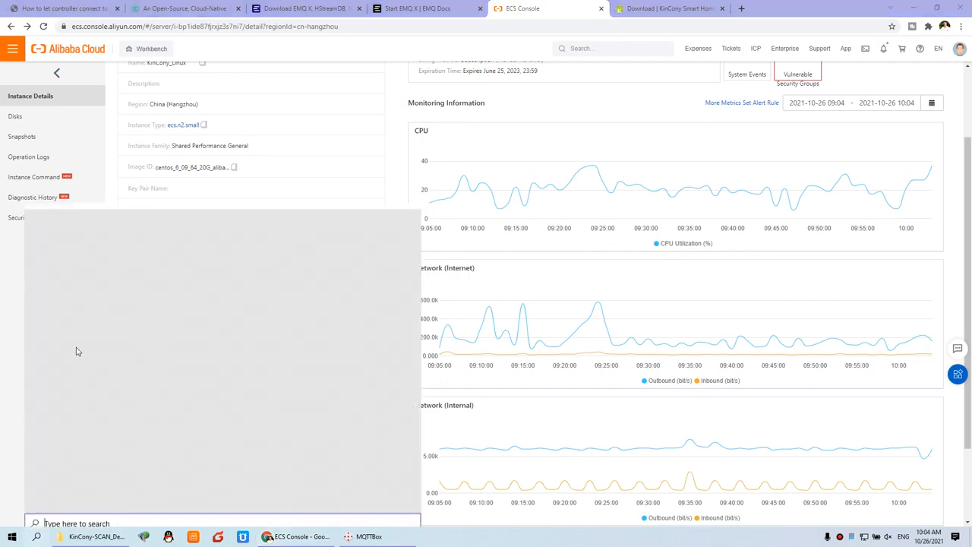
left_click(78, 278)
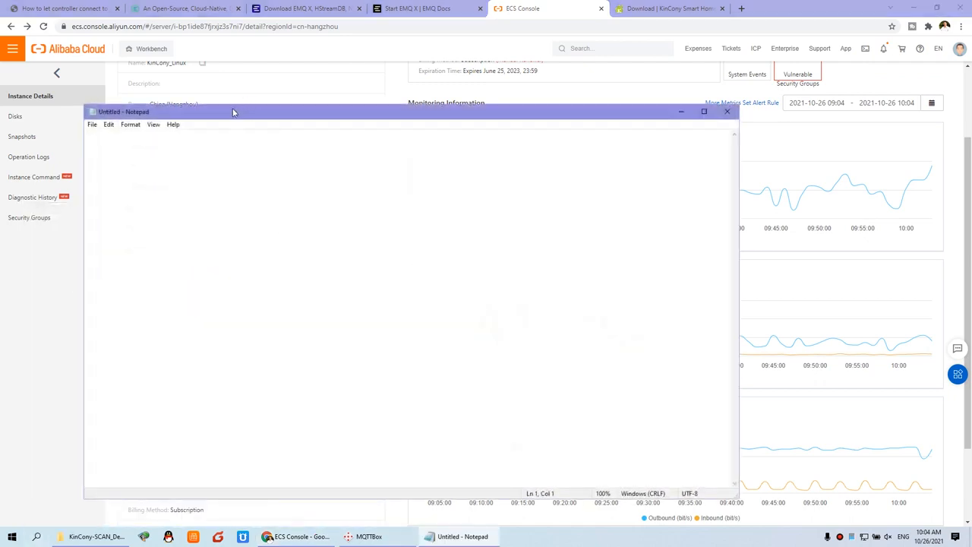
left_click_drag(233, 113, 484, 188)
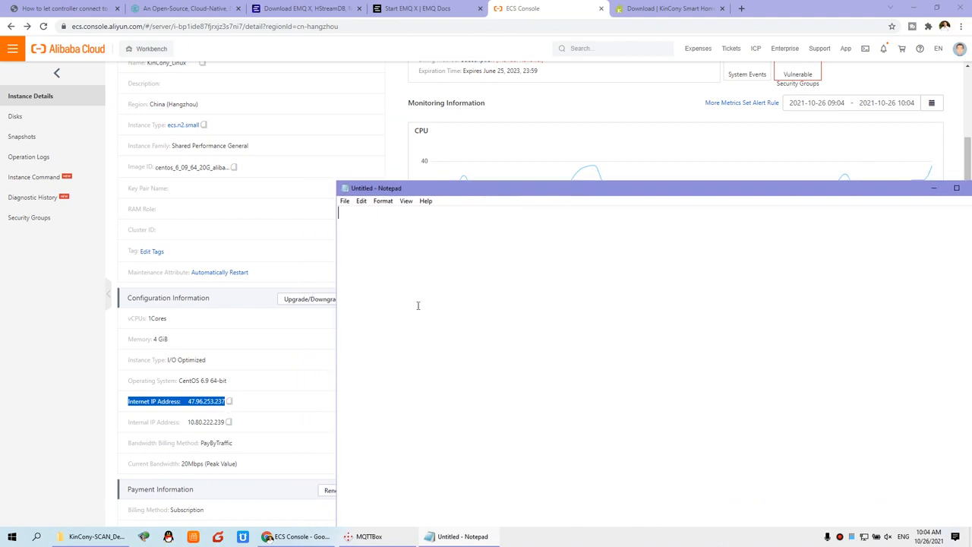
type("www.hificat.com")
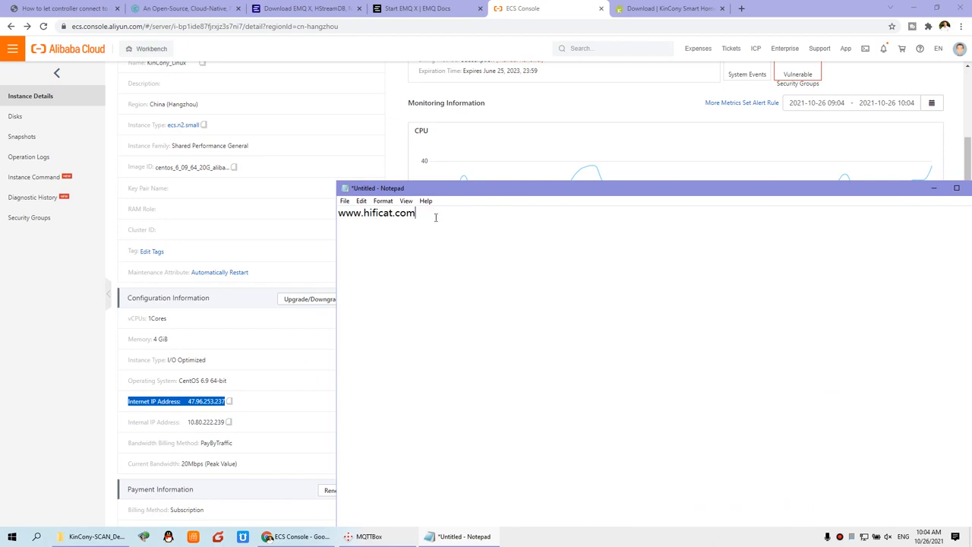
left_click(37, 536)
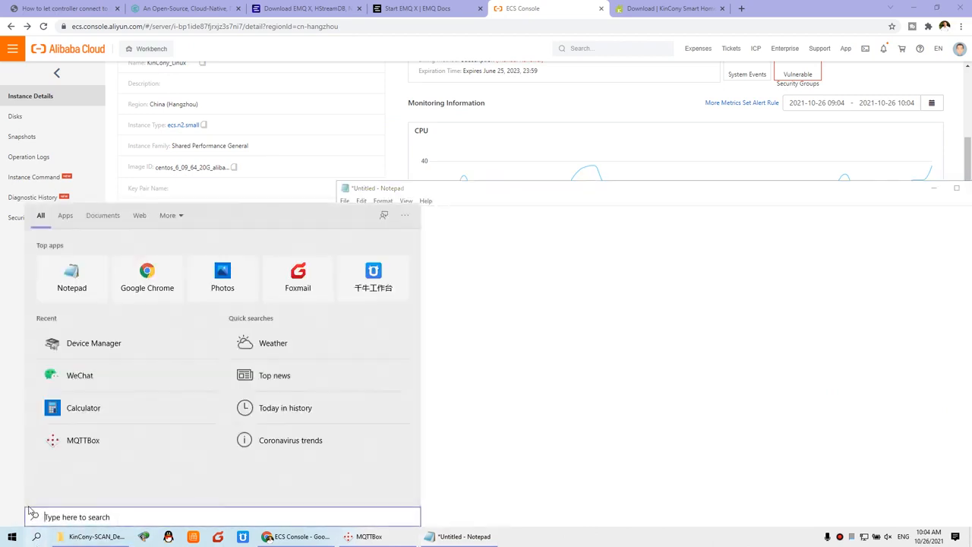
type("cmd")
key("Return")
left_click_drag(227, 112, 450, 242)
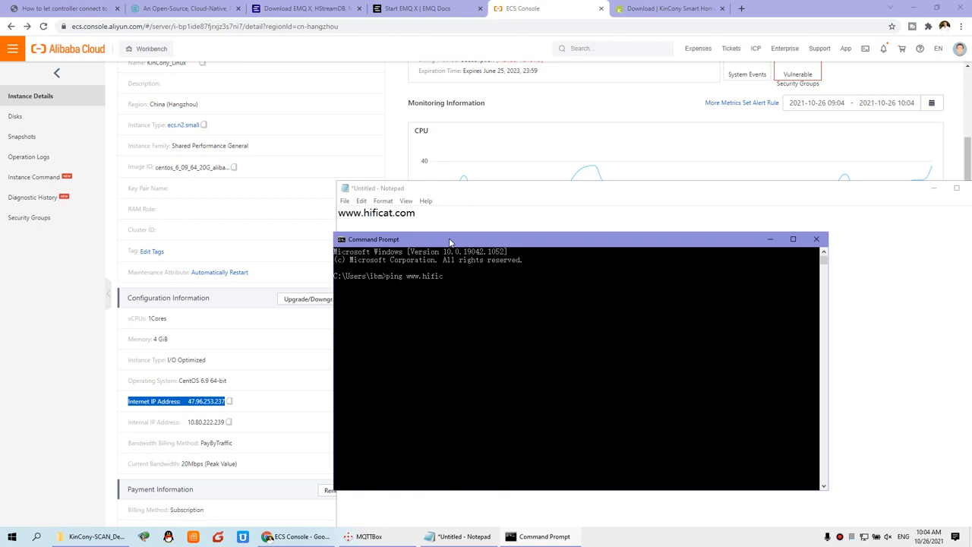
key("Return")
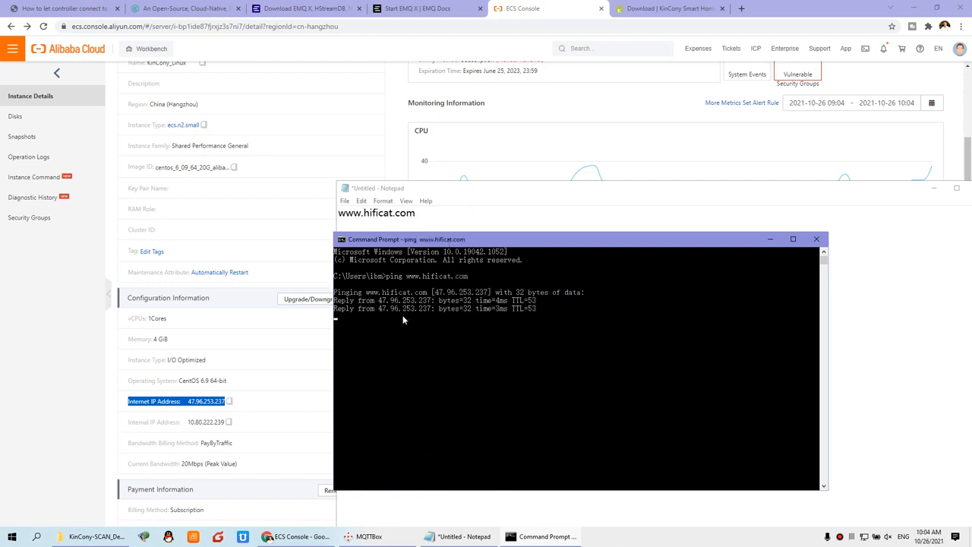
left_click_drag(432, 291, 484, 299)
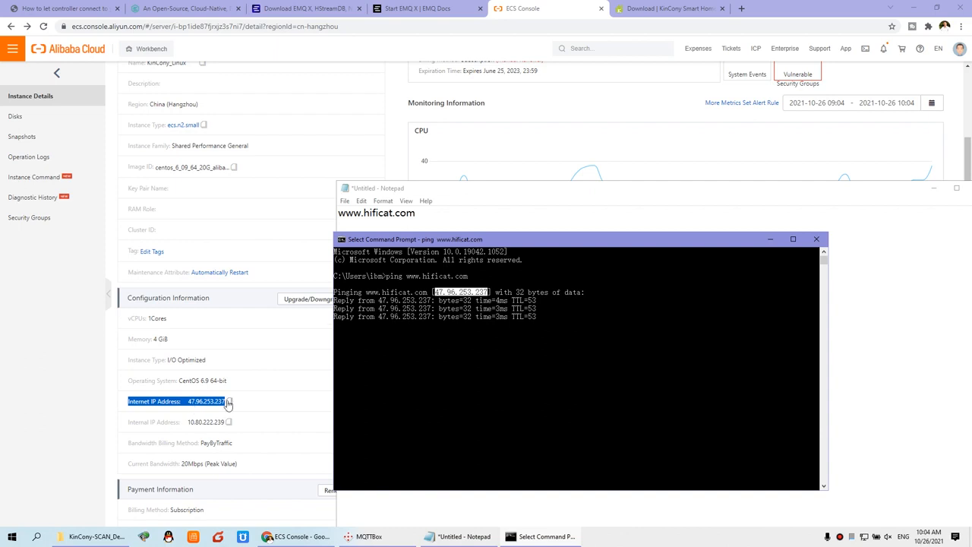
left_click_drag(428, 217, 308, 210)
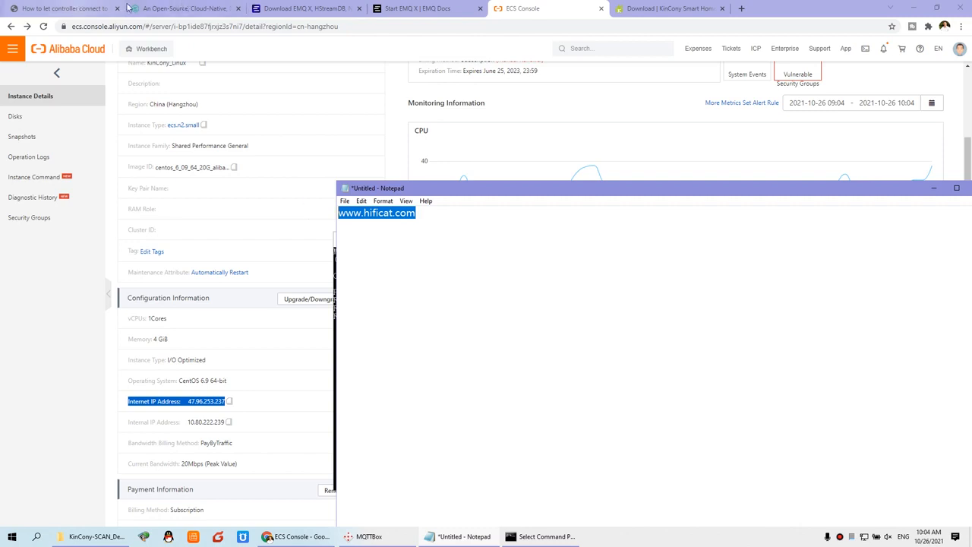
left_click(116, 537)
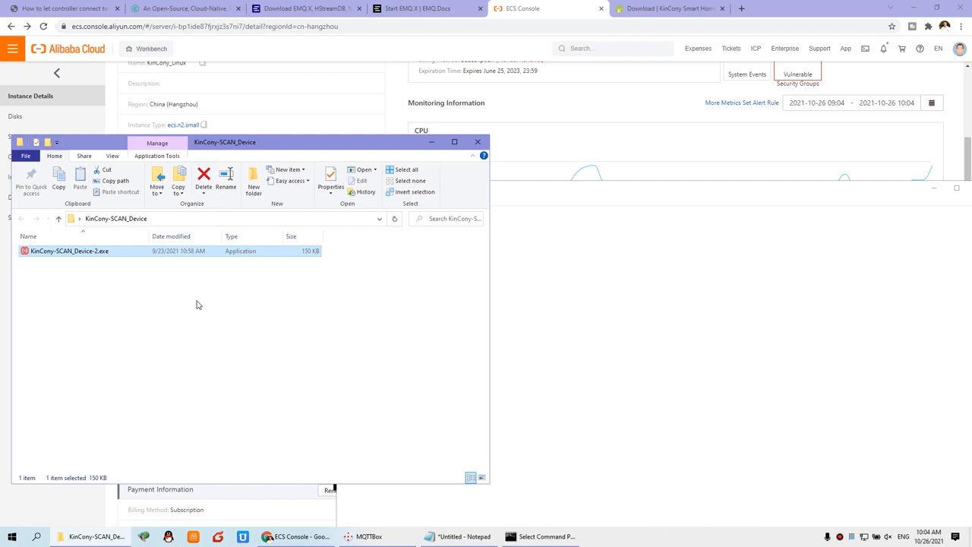
Scan from the 192.168.1.71 adapter with KinCony SCAN Device to find the H32B controller.
double_click(99, 259)
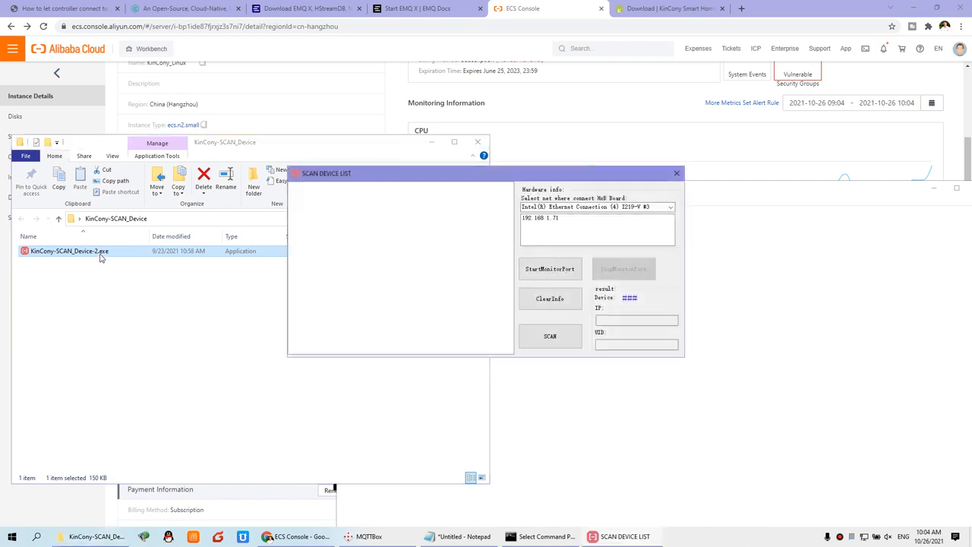
left_click(557, 221)
left_click(568, 267)
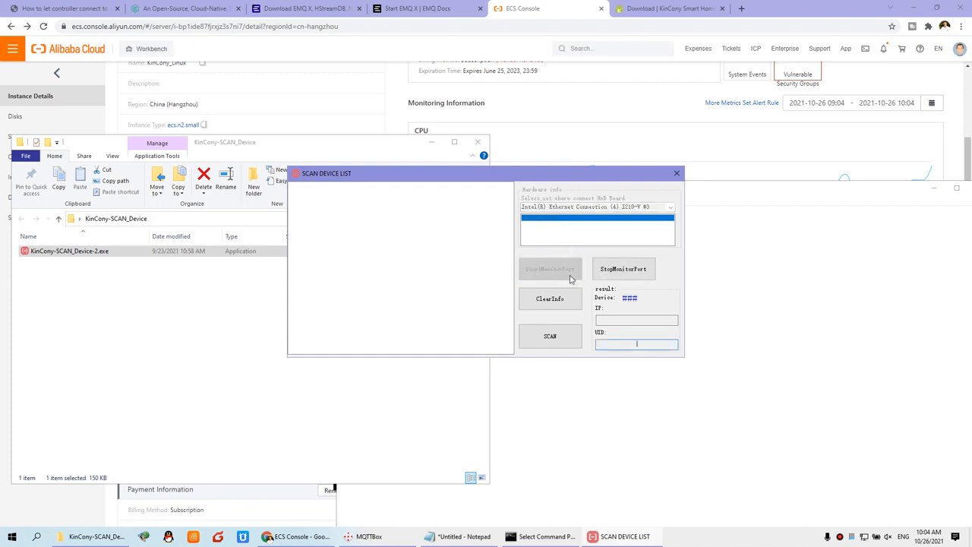
left_click(564, 339)
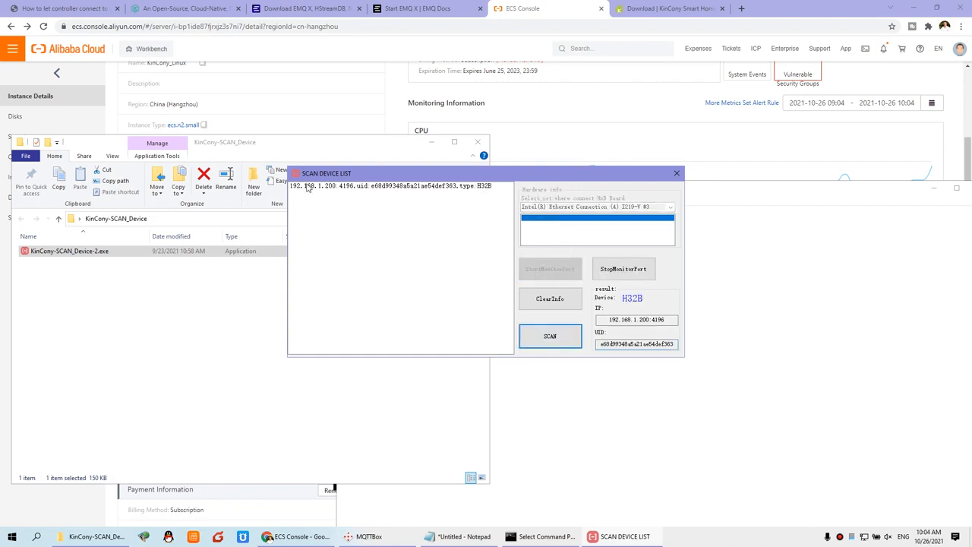
left_click(359, 189)
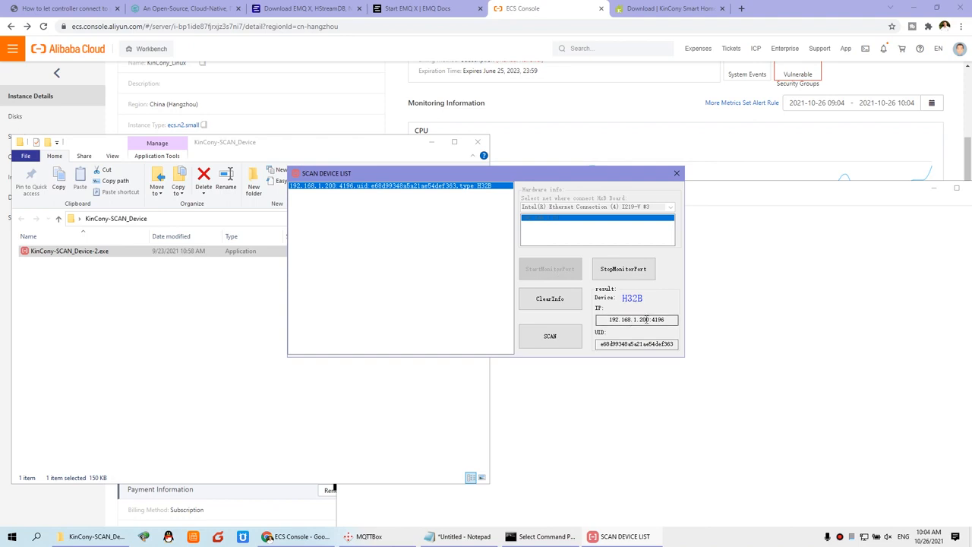
Copy the controller IP 192.168.1.200 and load it in a new Chrome tab.
left_click_drag(650, 319, 600, 320)
right_click(631, 321)
left_click(647, 354)
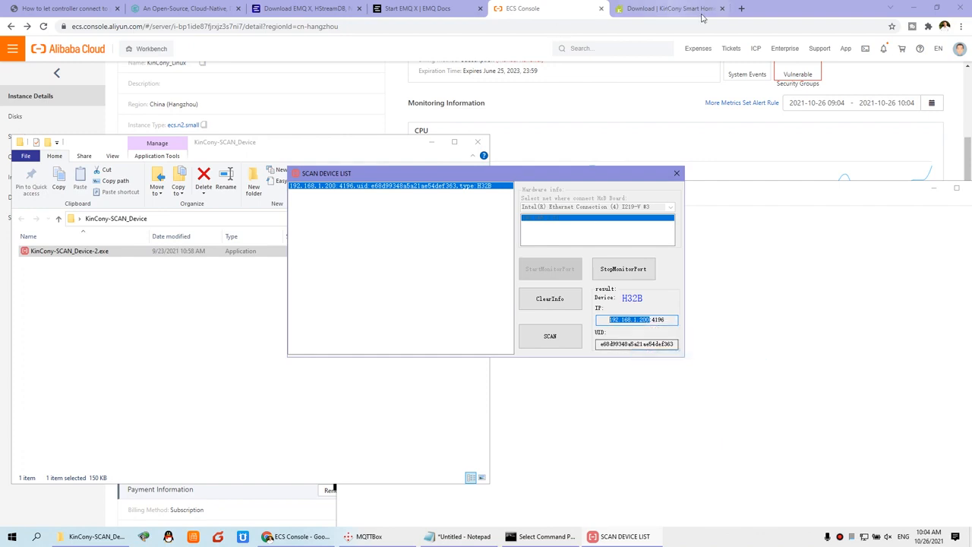
left_click(741, 9)
key("ctrl+v")
key("Return")
Fill the controller login form with the saved user name and password.
left_click(501, 268)
left_click(511, 290)
left_click(525, 290)
left_click(509, 327)
Log in to the Net Setting page and point out firmware H32B_V4.39 and the Domain Name setting.
left_click(468, 328)
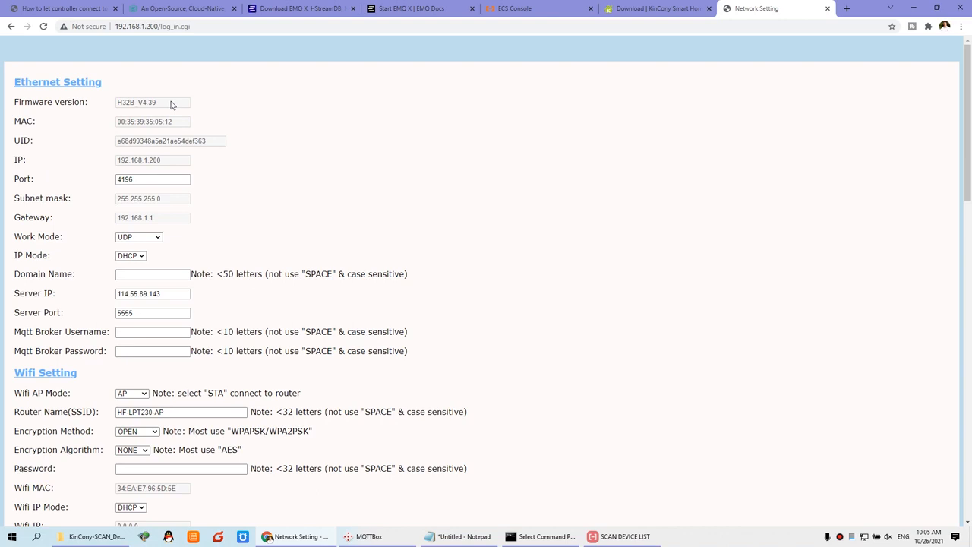
left_click_drag(169, 104, 115, 106)
left_click_drag(182, 105, 109, 103)
left_click_drag(15, 274, 79, 279)
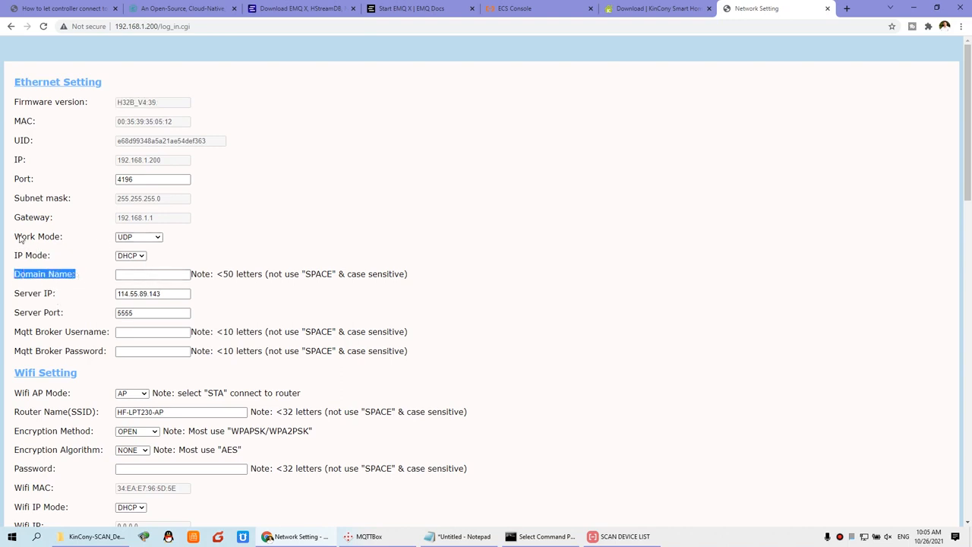
Set work mode to MQTT, clear old server IP 114.55.89.143, and set server port 1883.
left_click(157, 245)
left_click(152, 275)
left_click(148, 276)
left_click_drag(174, 294, 78, 298)
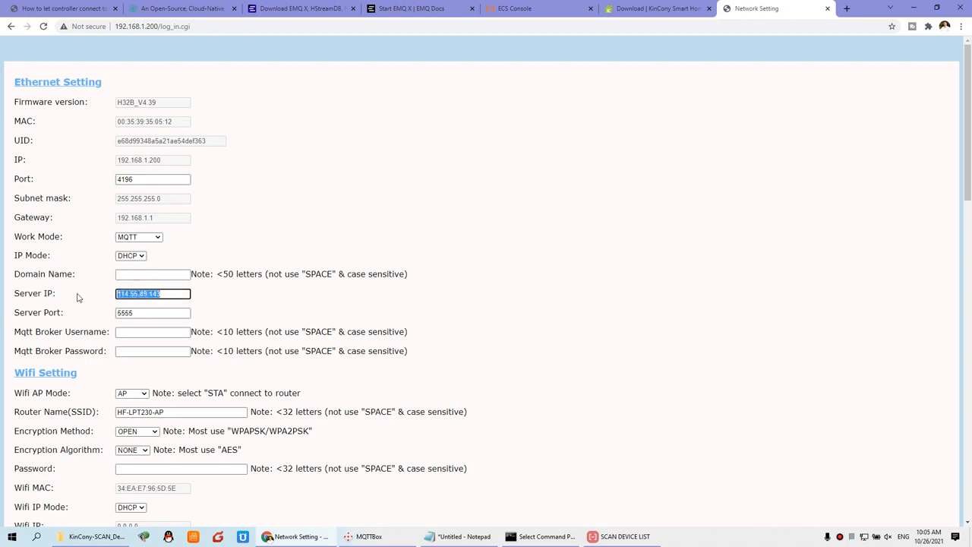
key("BackSpace")
left_click(161, 276)
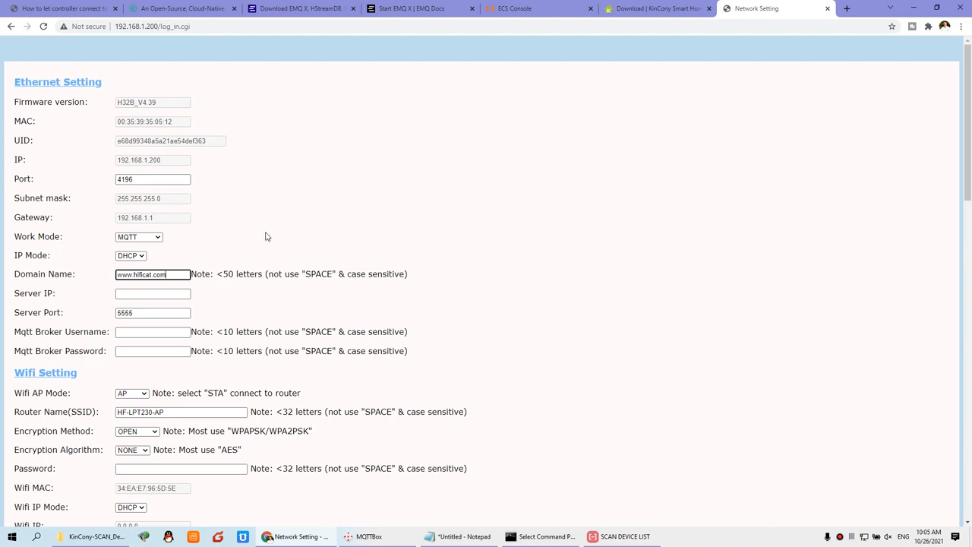
double_click(152, 313)
type("1883")
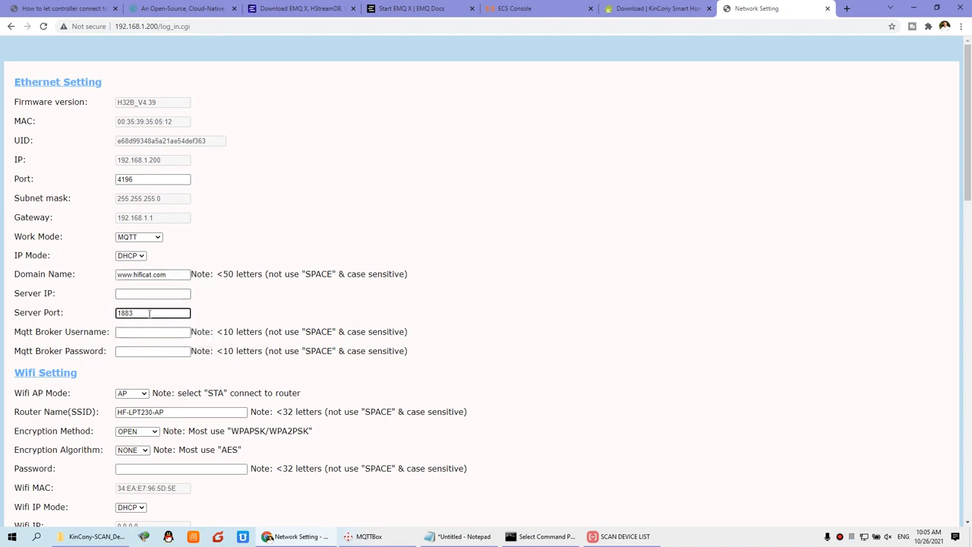
Choose mqtt as the broker username and fill in the saved broker password.
left_click(152, 332)
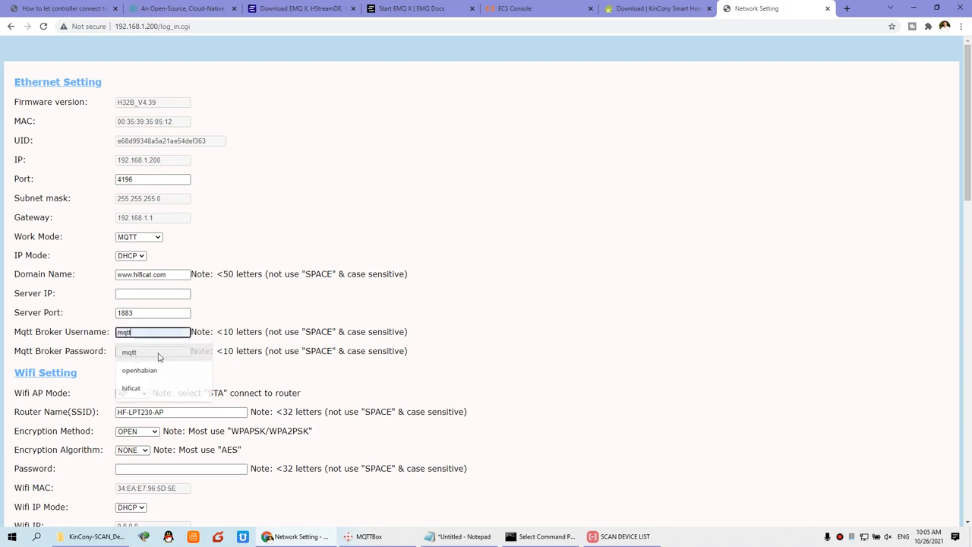
left_click(160, 357)
left_click(150, 350)
left_click(151, 378)
left_click_drag(140, 333, 97, 333)
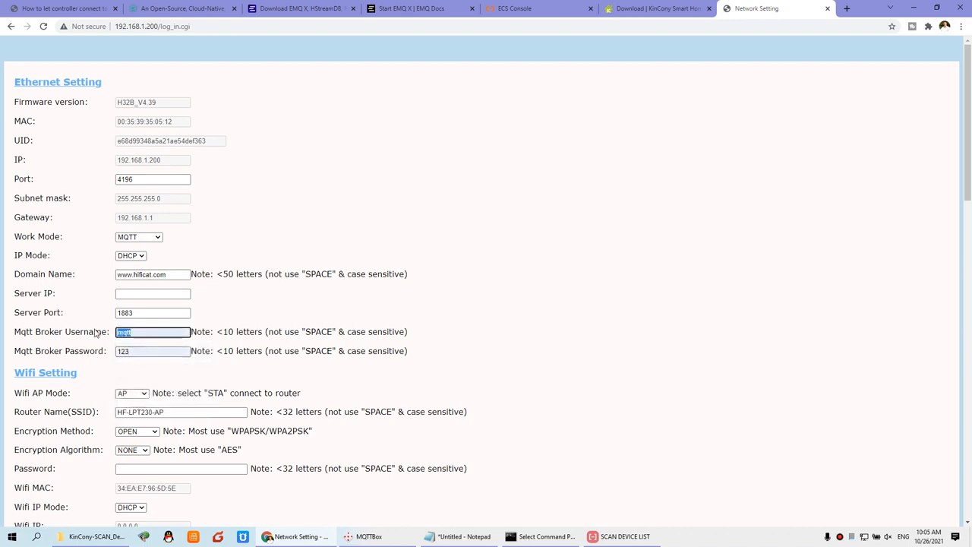
double_click(140, 353)
left_click(213, 315)
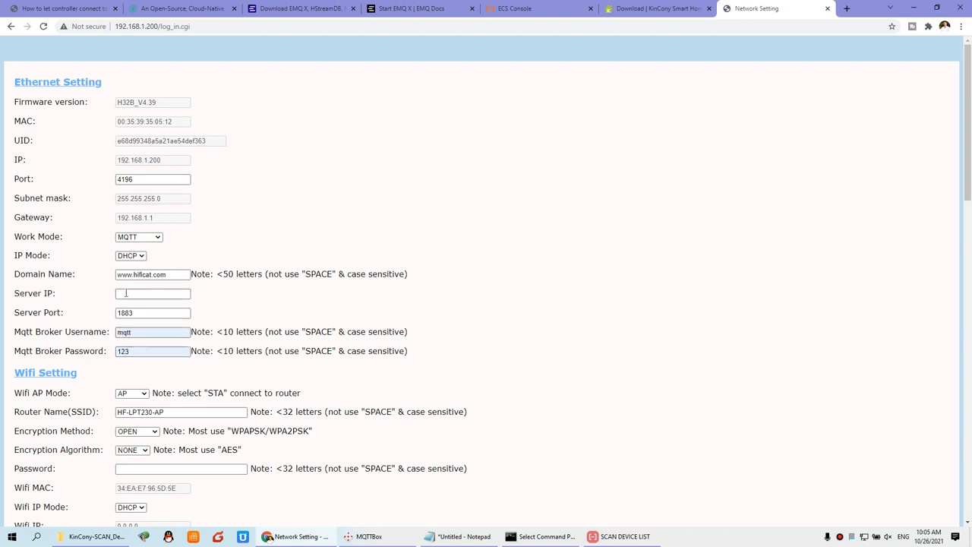
Review the Server IP and domain name fields.
left_click(129, 295)
left_click(224, 299)
left_click_drag(176, 275, 106, 278)
left_click(233, 299)
Save the MQTT network settings to the controller.
scroll(261, 309, "down", 15)
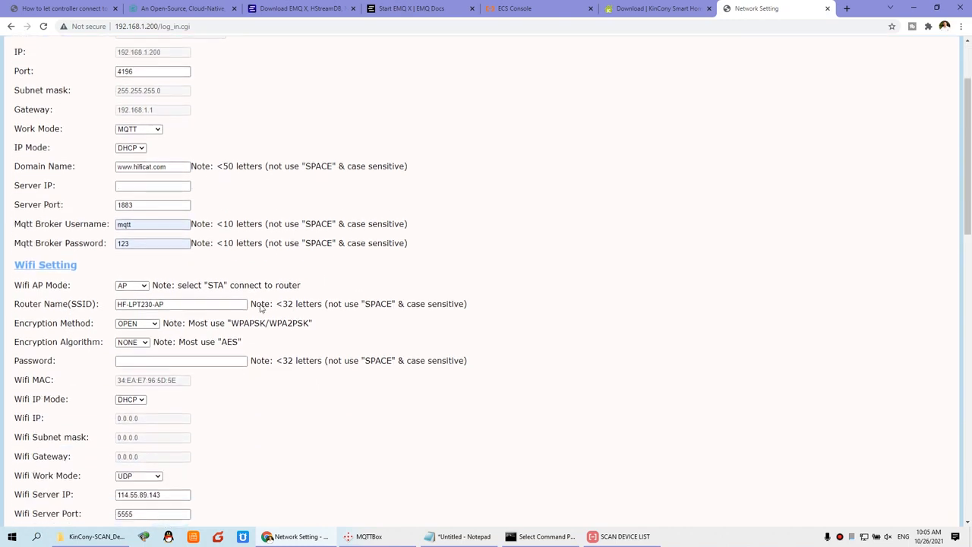
scroll(261, 308, "down", 3)
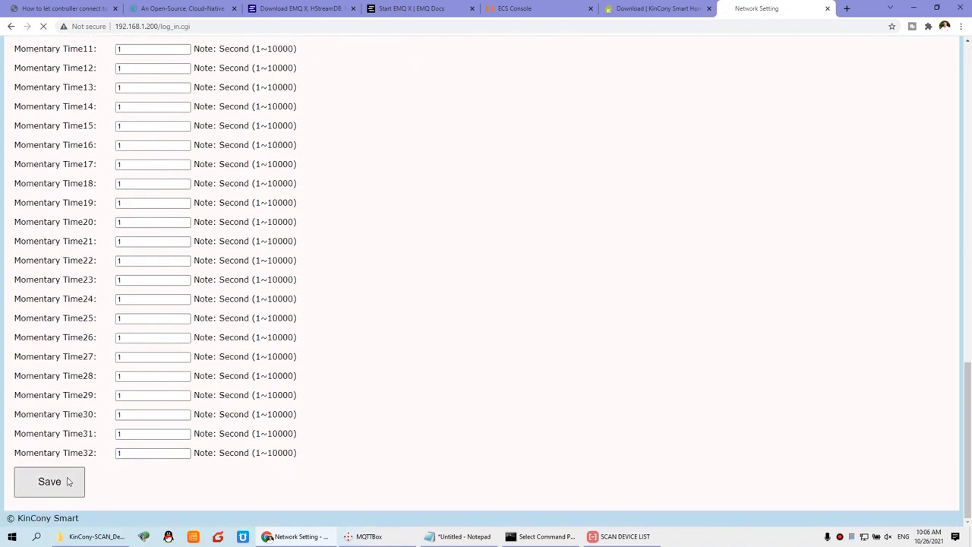
left_click(68, 482)
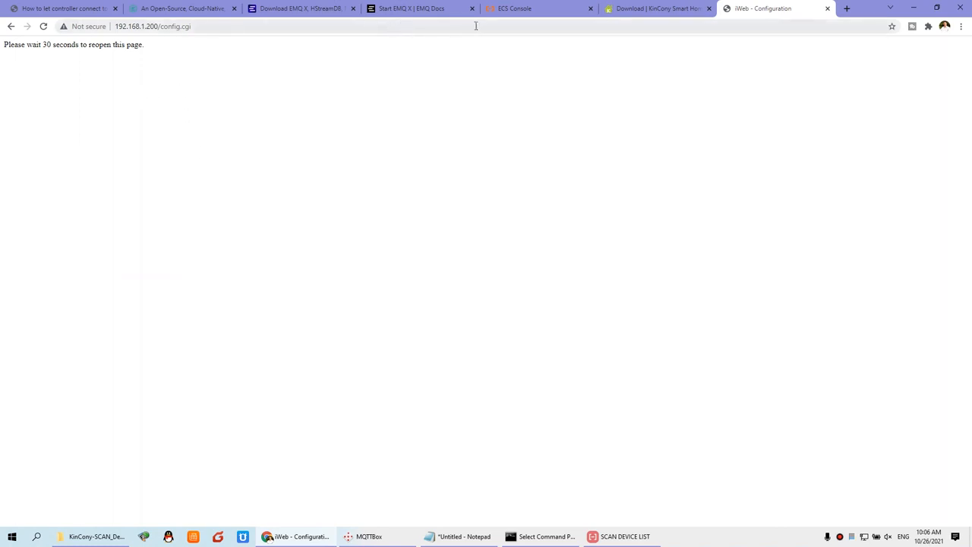
left_click(847, 11)
left_click(215, 26)
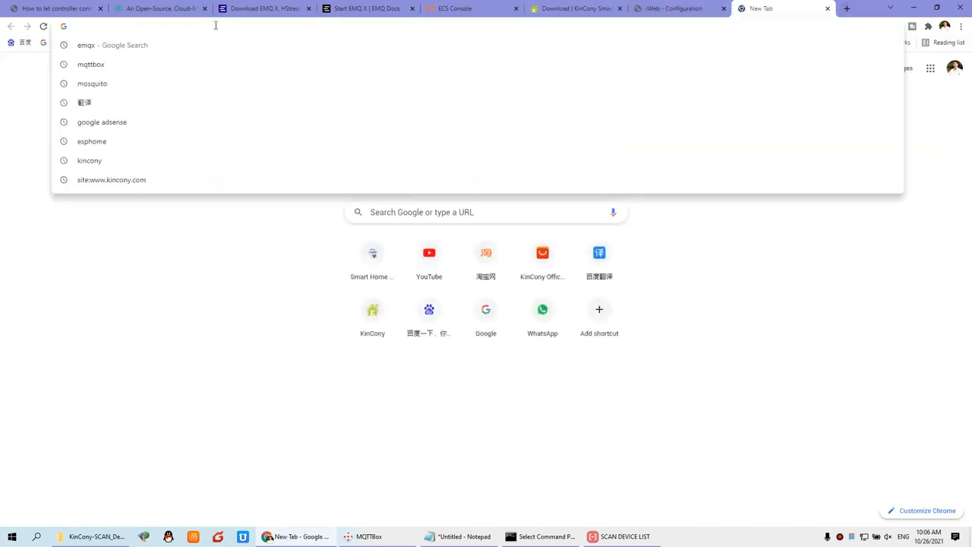
type("www.hificat.com")
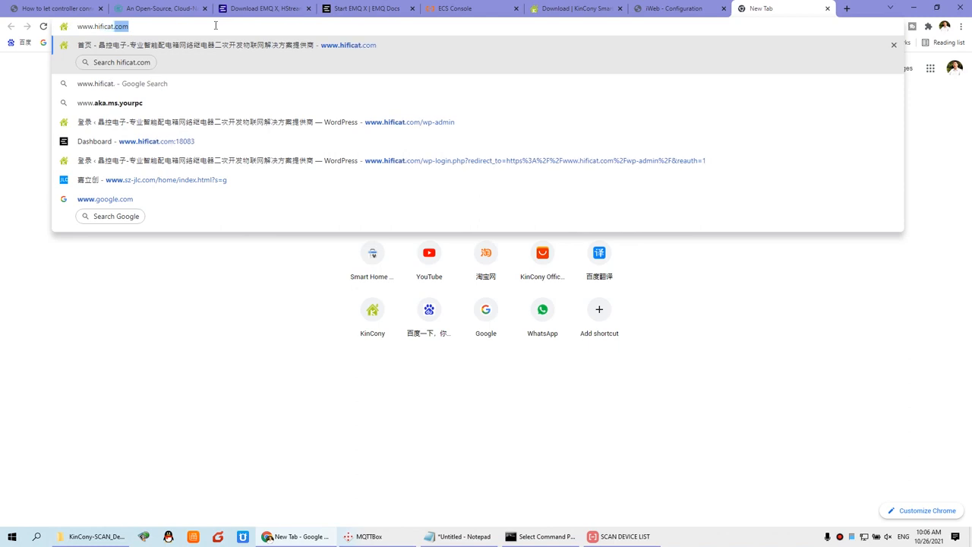
type(":")
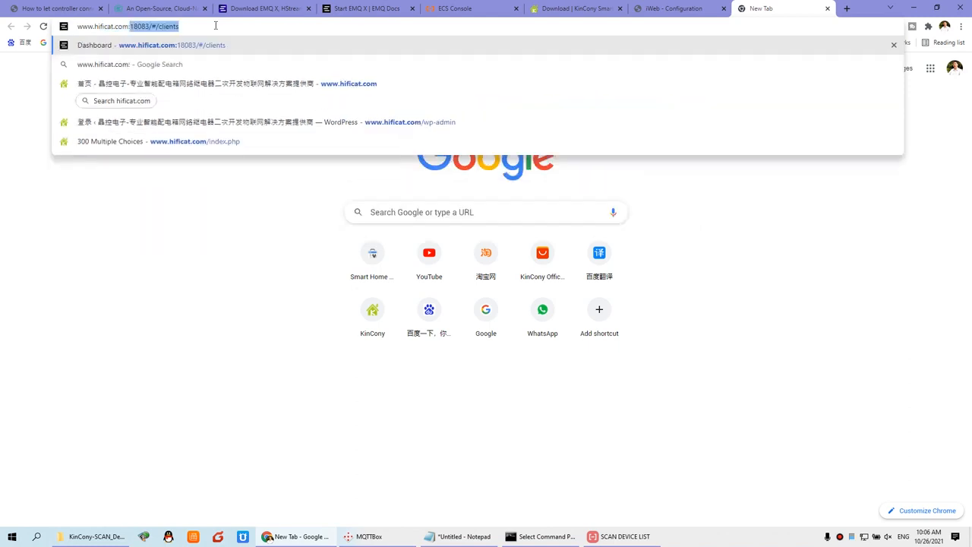
type("18083")
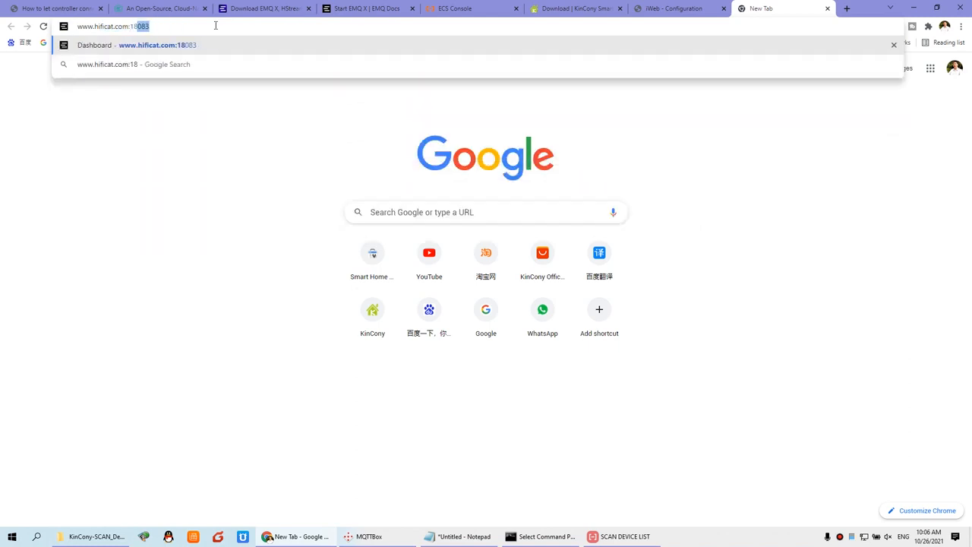
key("Return")
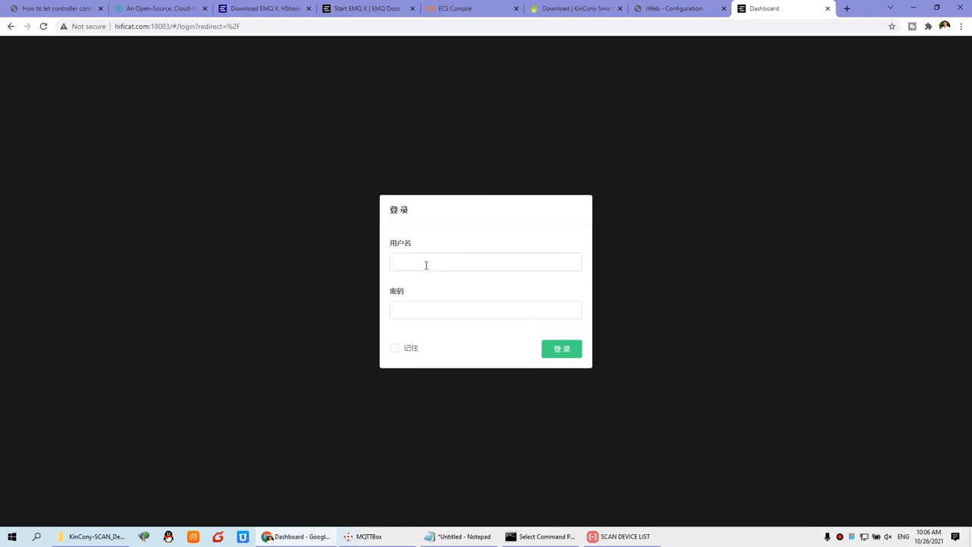
Look up the default dashboard username and password in the EMQ X Docs Dashboard guide.
left_click(328, 8)
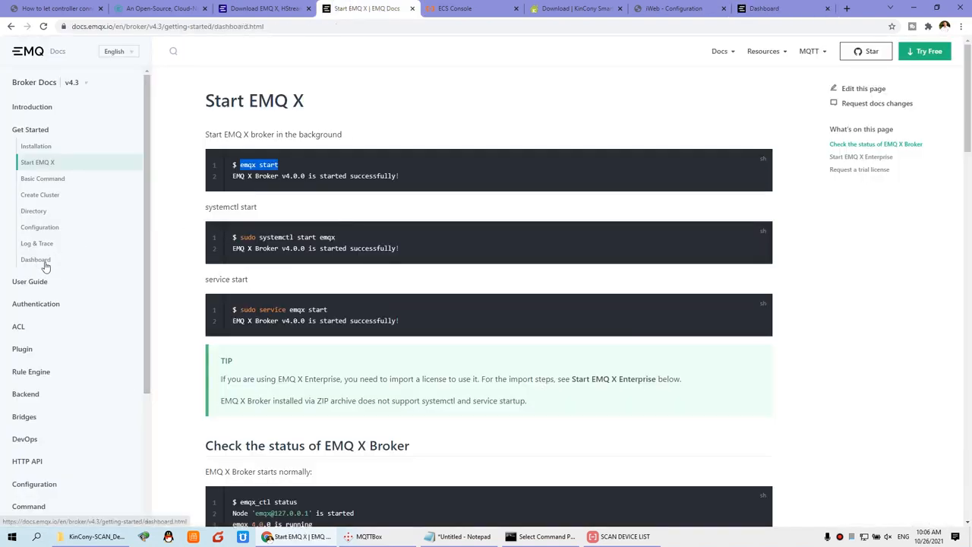
left_click(35, 261)
scroll(282, 395, "down", 1)
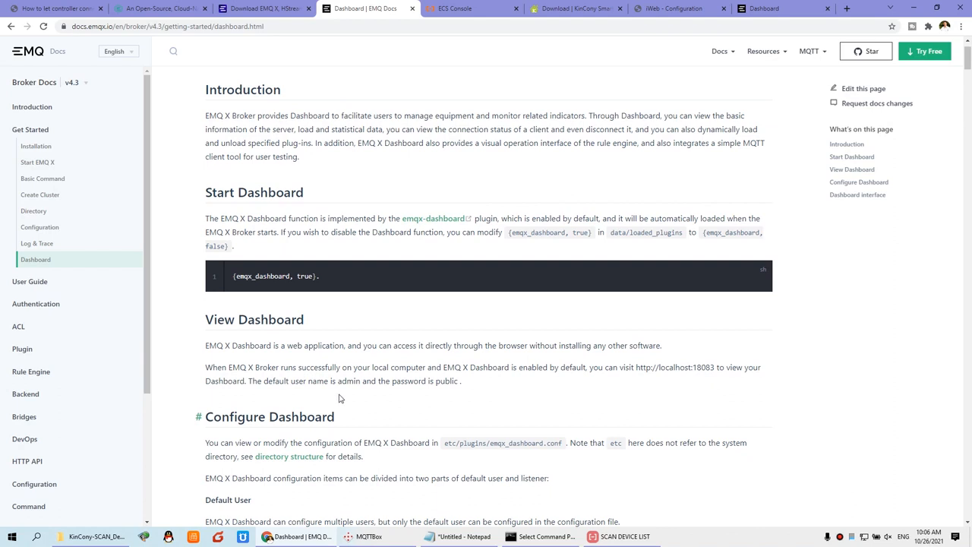
left_click_drag(339, 382, 361, 382)
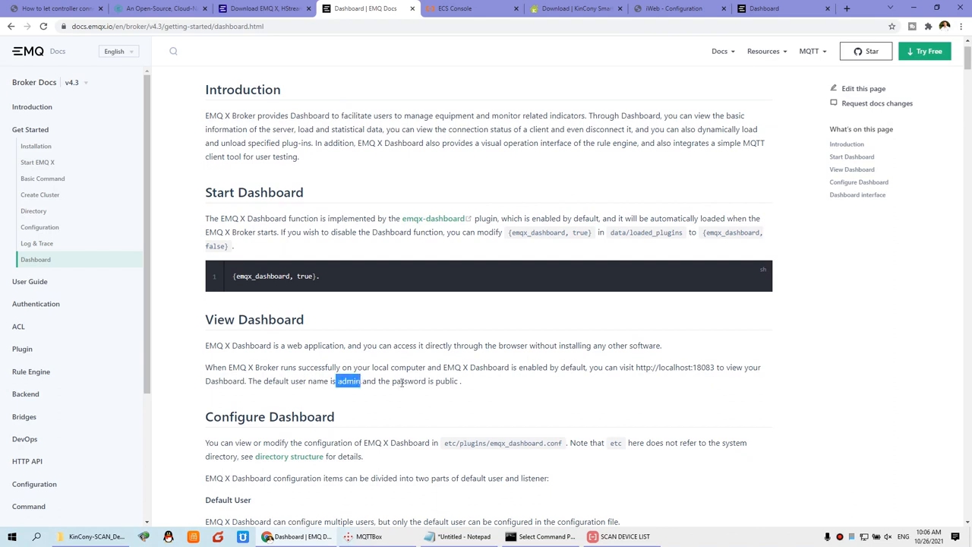
left_click_drag(434, 382, 461, 382)
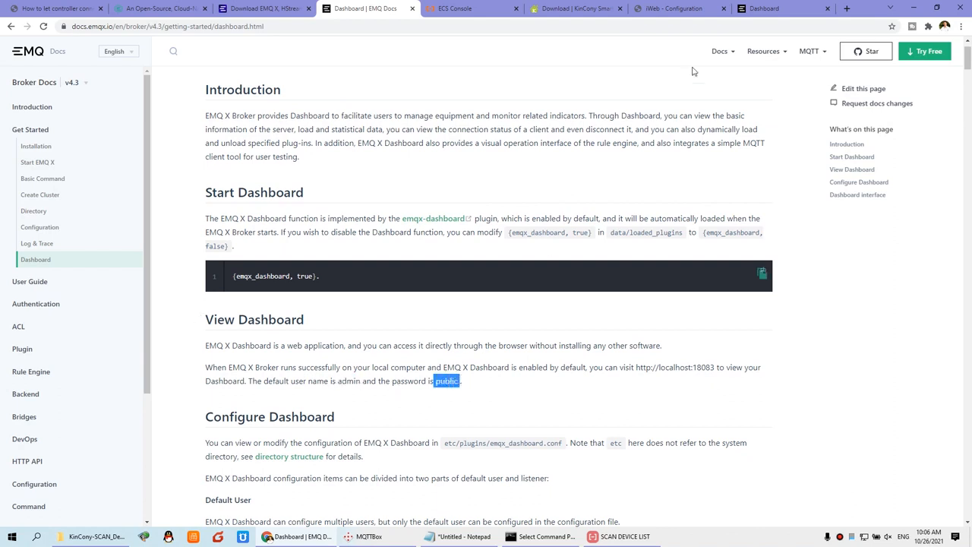
left_click(769, 9)
left_click(449, 262)
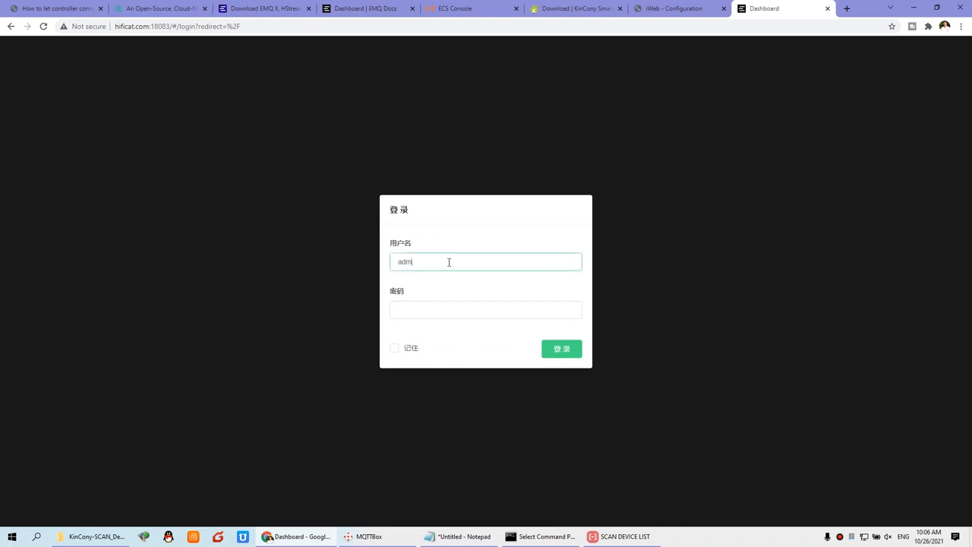
Log in to the EMQ X Dashboard and go to the general Settings page.
left_click(460, 313)
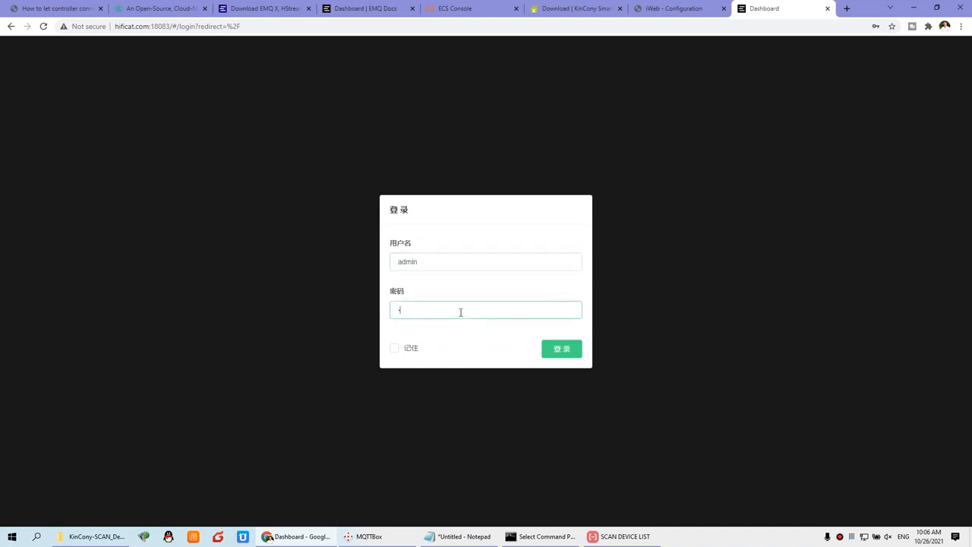
left_click(568, 351)
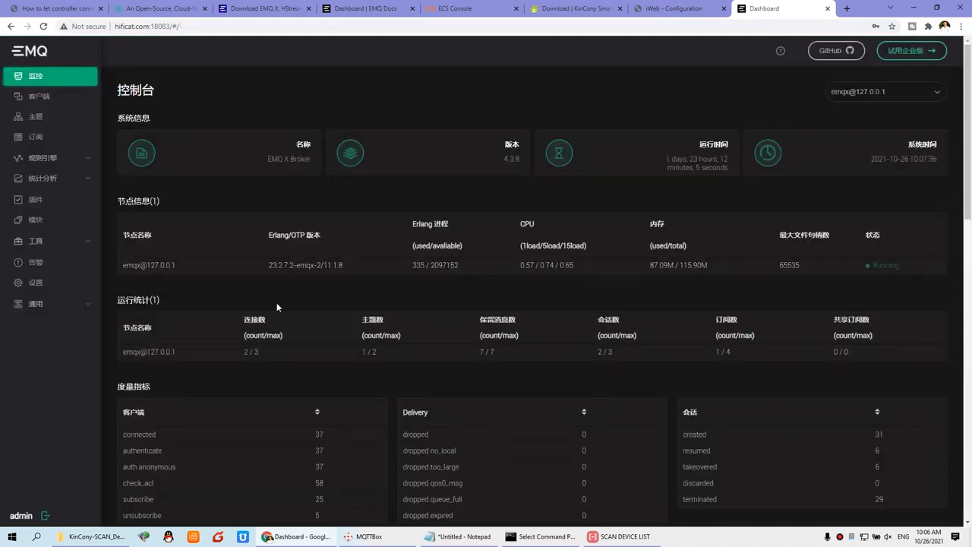
left_click(52, 308)
left_click(51, 288)
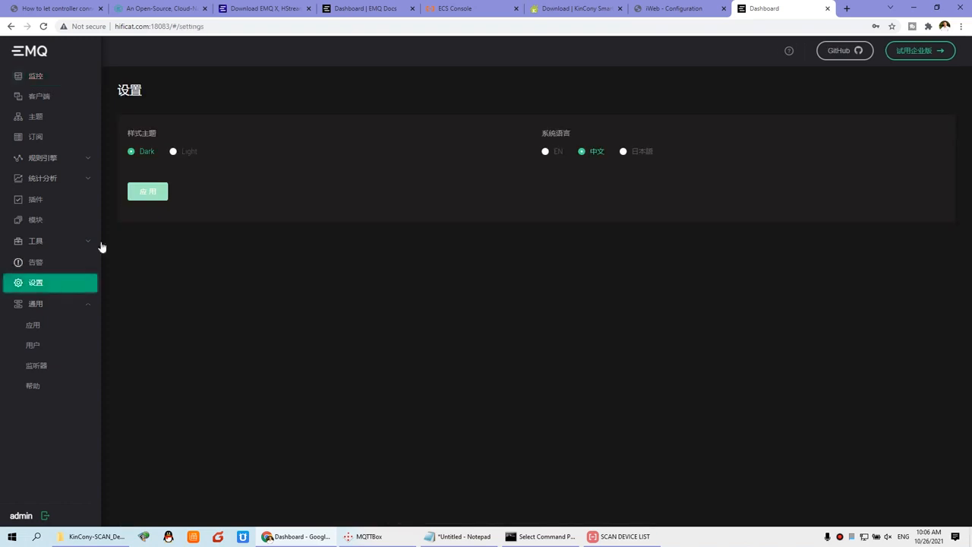
Apply English as the interface language, then view the Overview and Clients list.
left_click(547, 152)
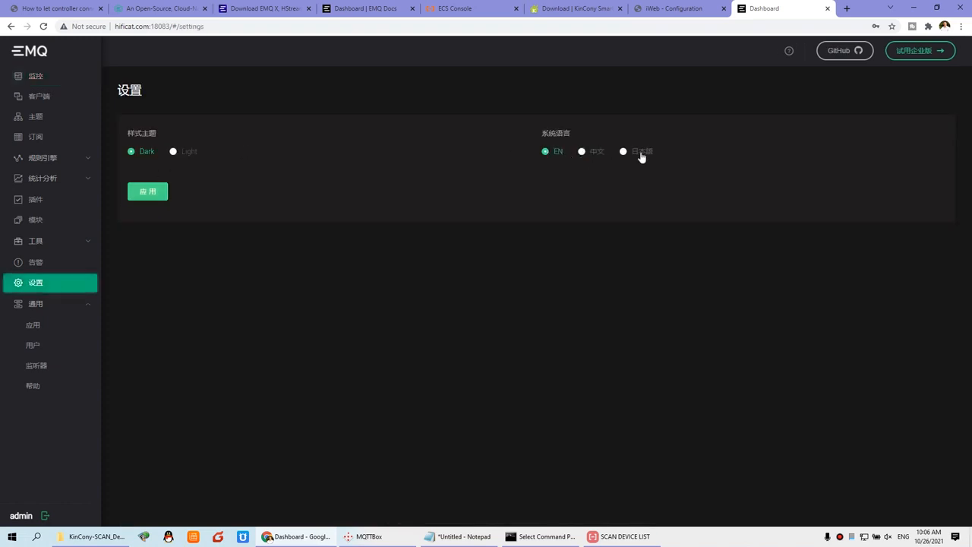
left_click(151, 199)
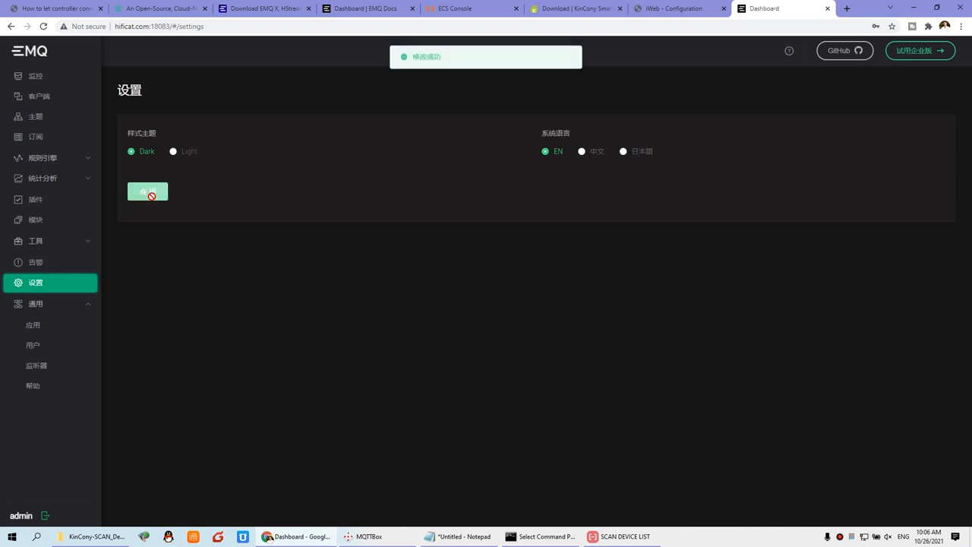
left_click(43, 77)
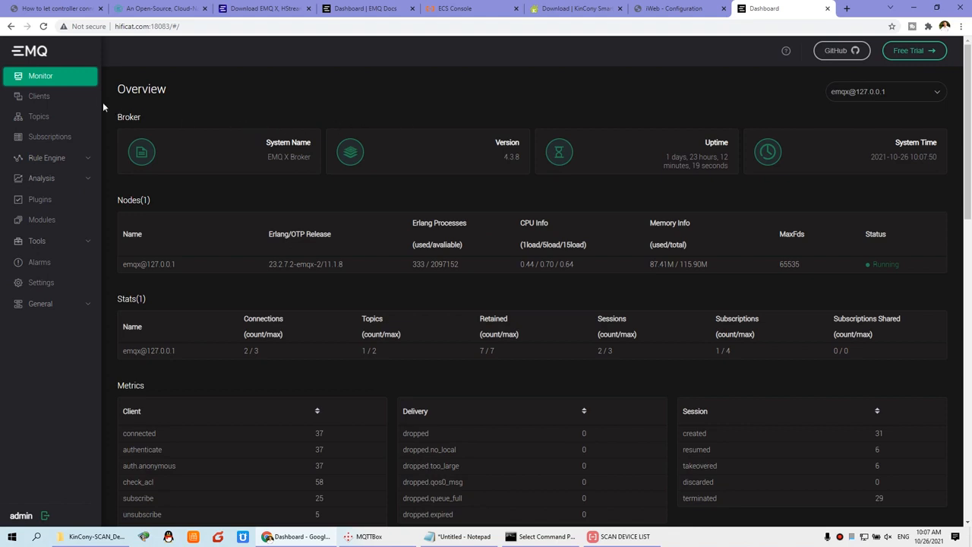
left_click(39, 96)
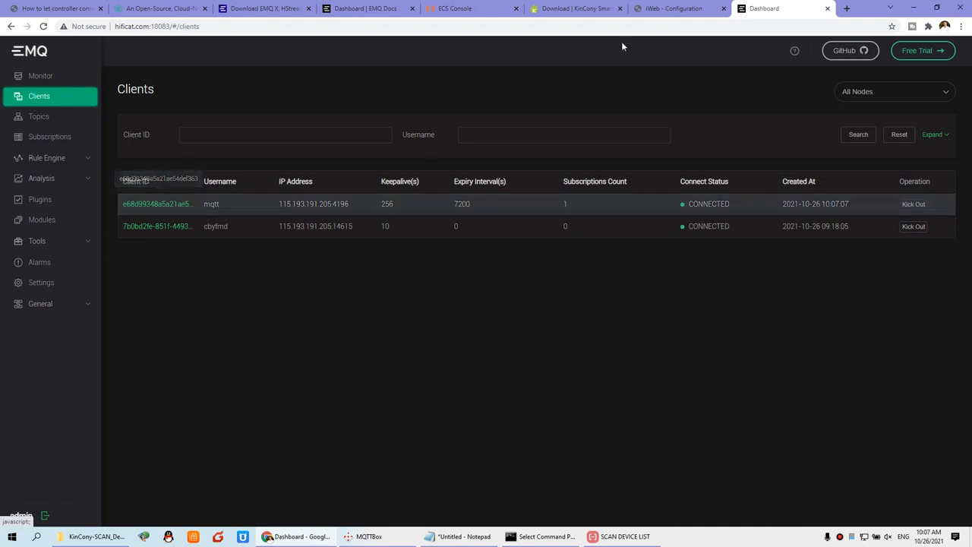
Reload the controller's home address 192.168.1.200 by removing /config.cgi from its URL.
left_click(669, 8)
left_click_drag(160, 26, 380, 26)
key("BackSpace")
key("Return")
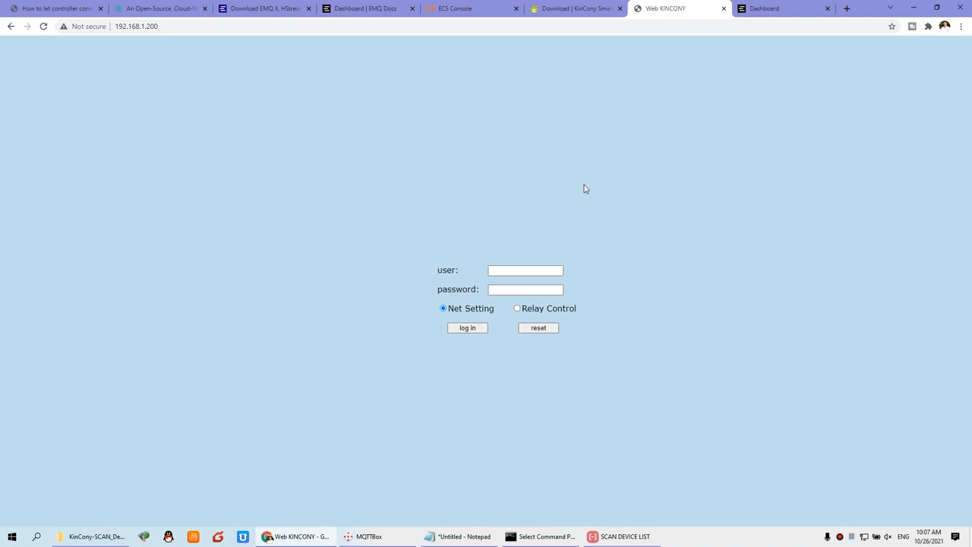
Log in to the controller's network settings with the saved admin credentials.
left_click(497, 269)
left_click(504, 288)
left_click(505, 290)
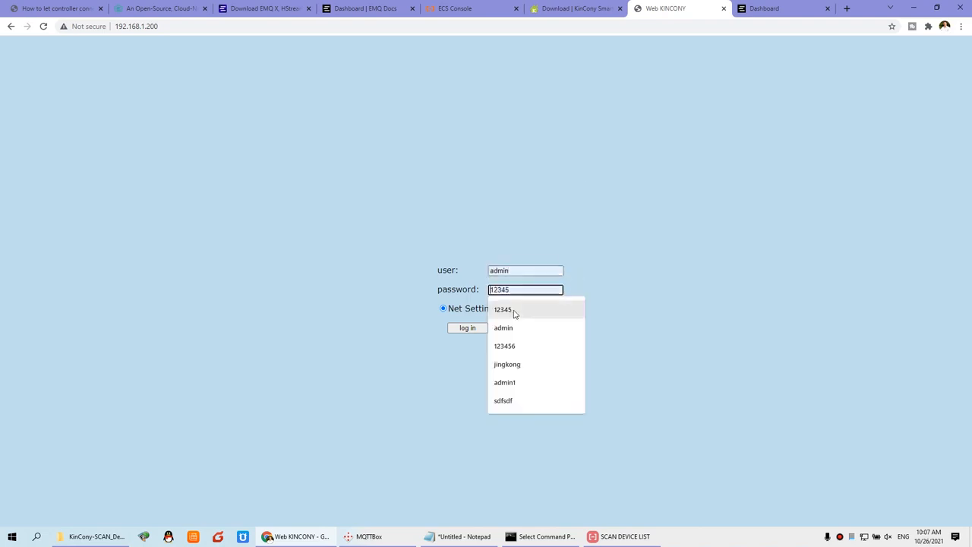
left_click(504, 328)
left_click(474, 329)
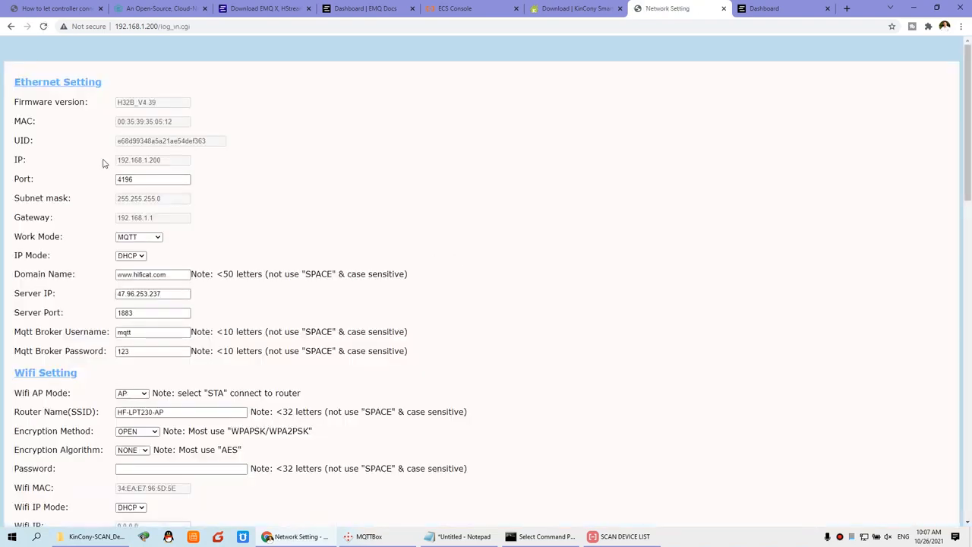
Copy the controller's UID and compare it with the EMQ X Clients list.
left_click_drag(216, 145, 105, 145)
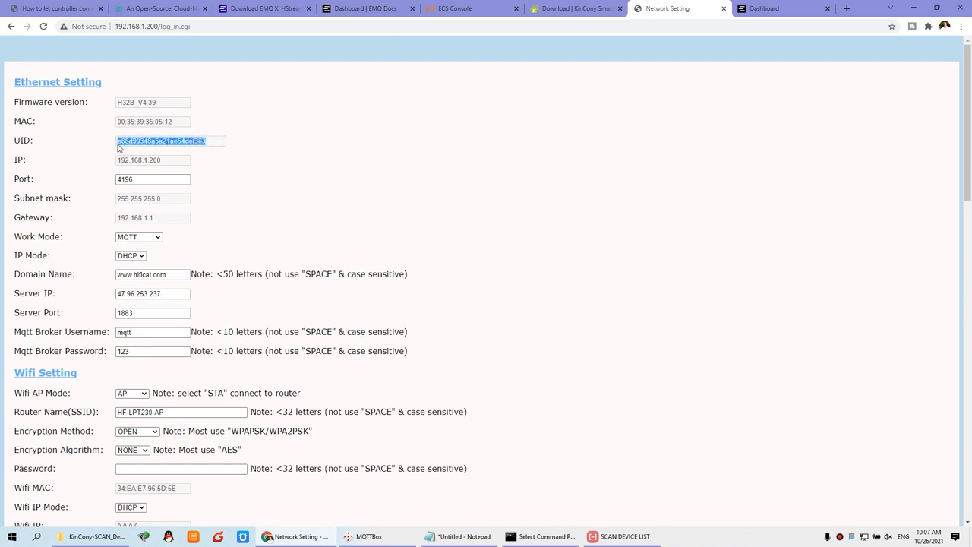
right_click(153, 141)
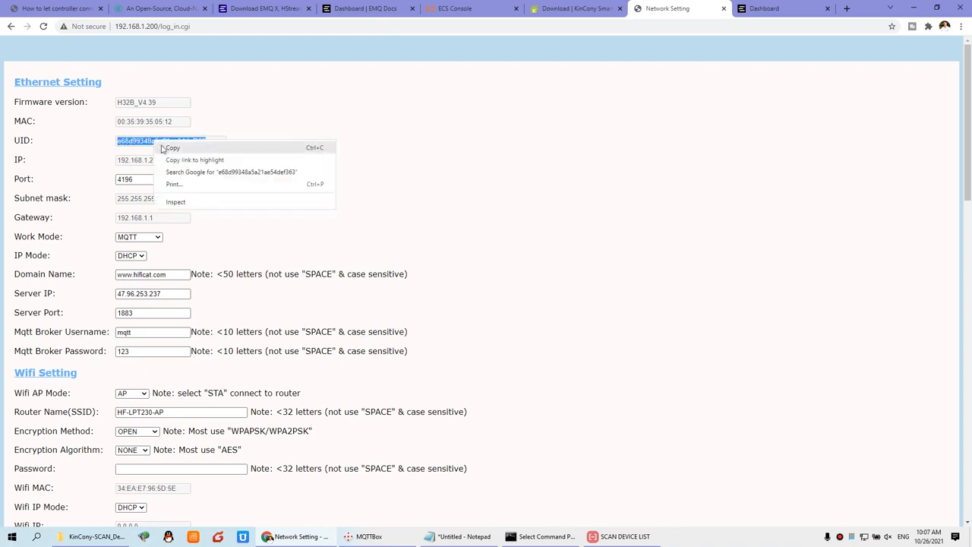
left_click(781, 8)
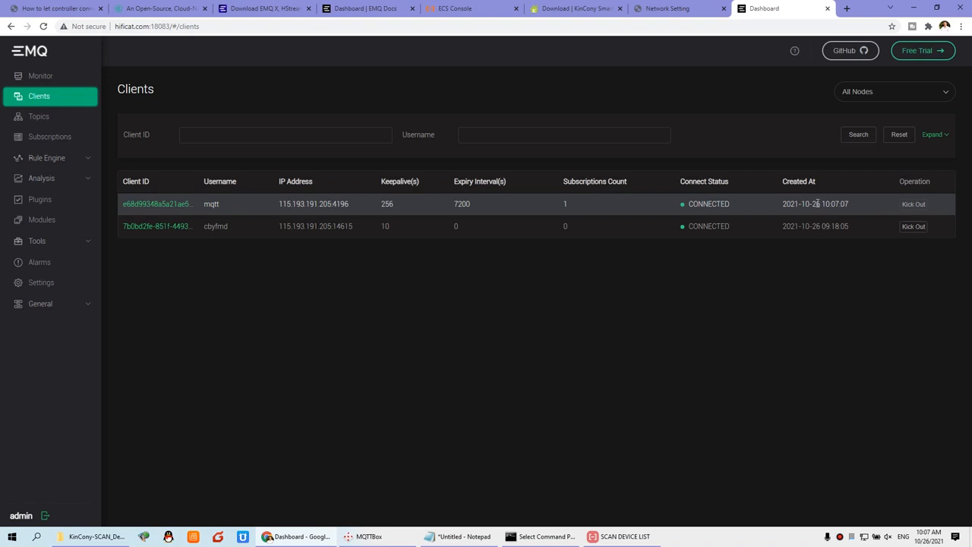
Review forum steps 5 and 6, highlighting the MQTTBox debug tool mention.
left_click(54, 12)
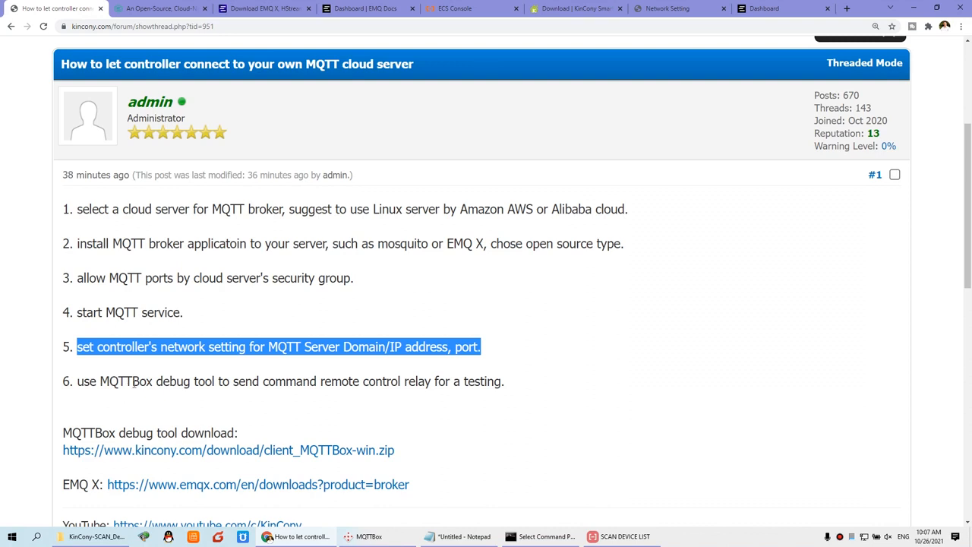
left_click(275, 363)
left_click_drag(62, 346, 491, 356)
left_click(486, 349)
scroll(262, 383, "down", 1)
left_click_drag(78, 331, 507, 333)
left_click_drag(100, 330, 154, 330)
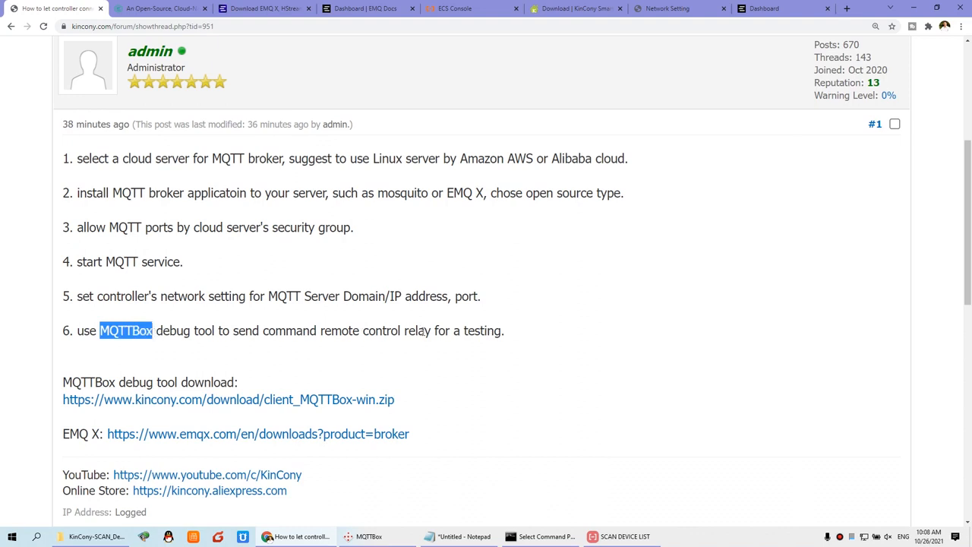
scroll(379, 334, "down", 1)
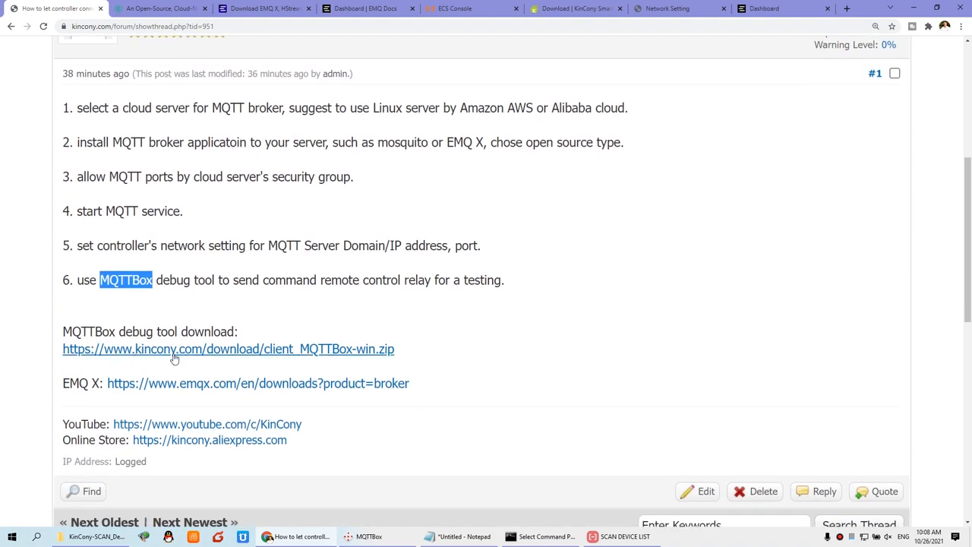
left_click(100, 279)
left_click_drag(100, 279, 153, 280)
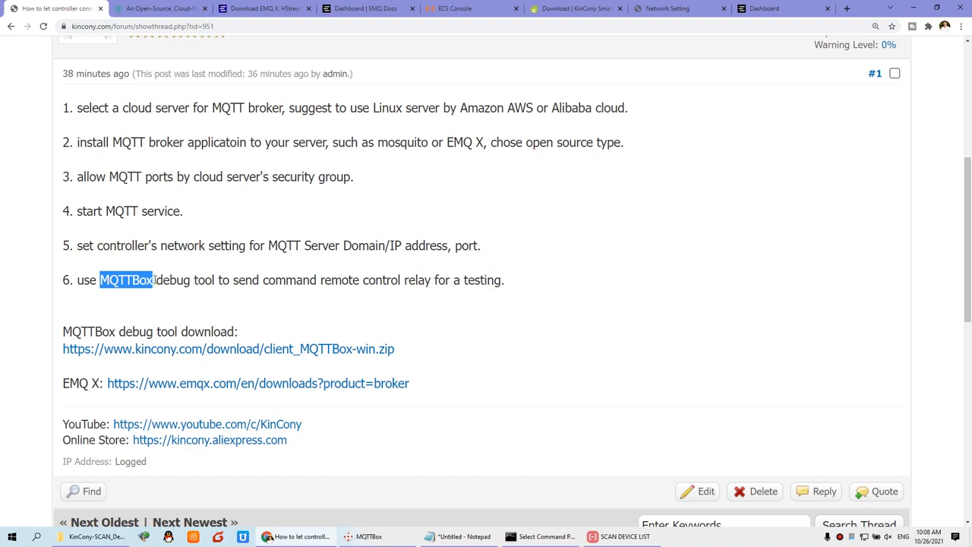
left_click(154, 280)
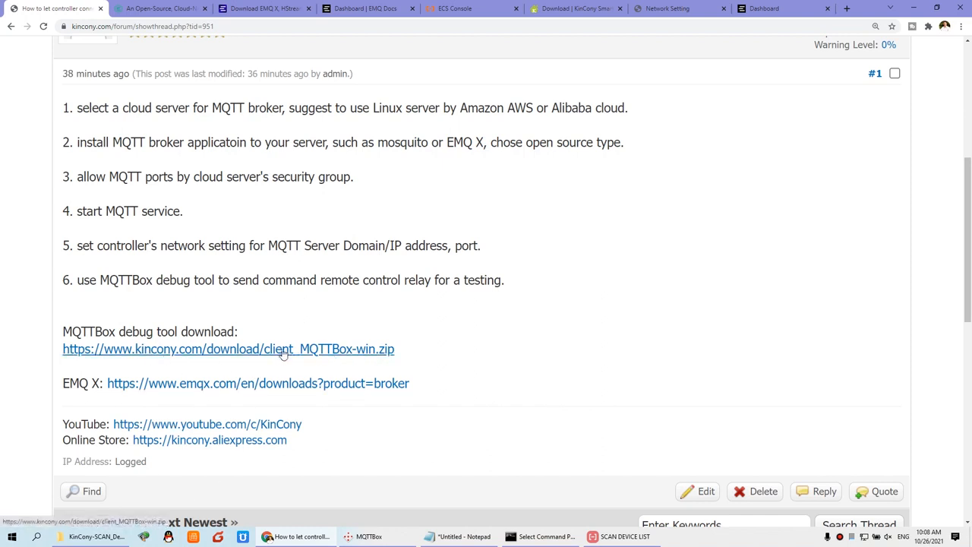
Search 'mq' in Windows search and launch MQTTBox.
left_click(37, 538)
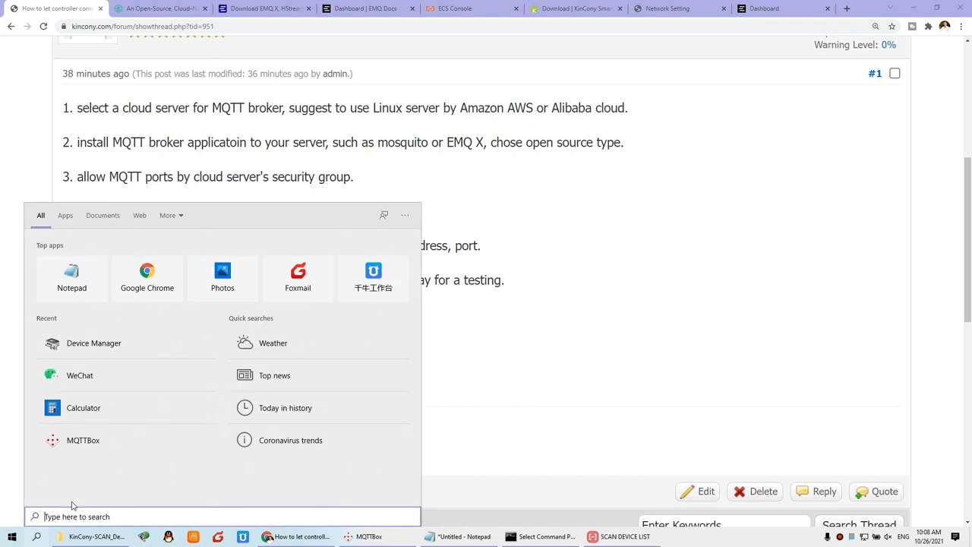
type("mq")
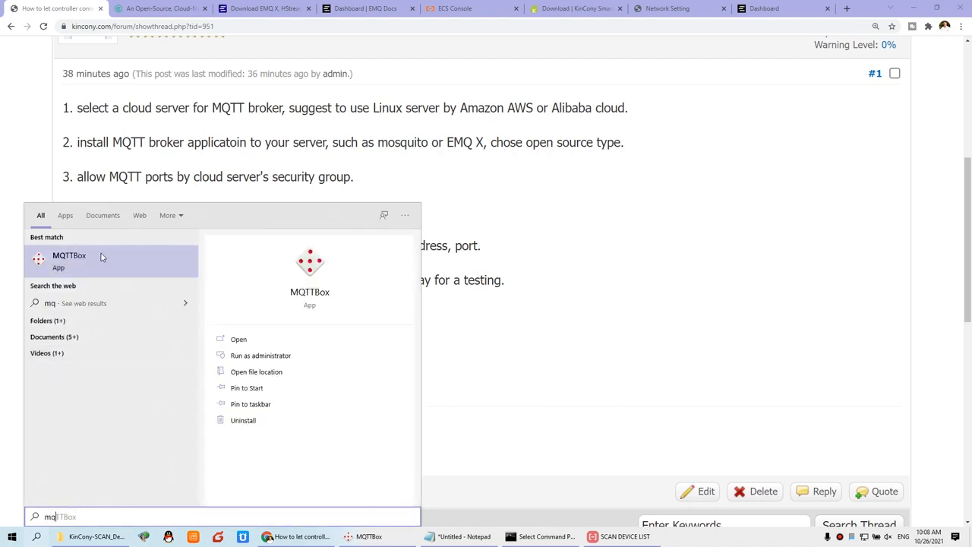
left_click(103, 256)
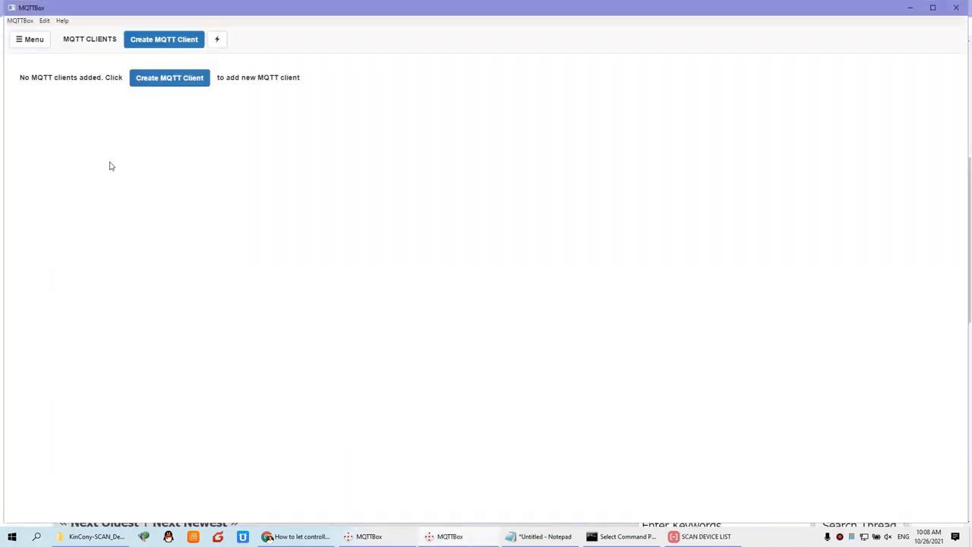
Create a new MQTT client named PC.
left_click(165, 39)
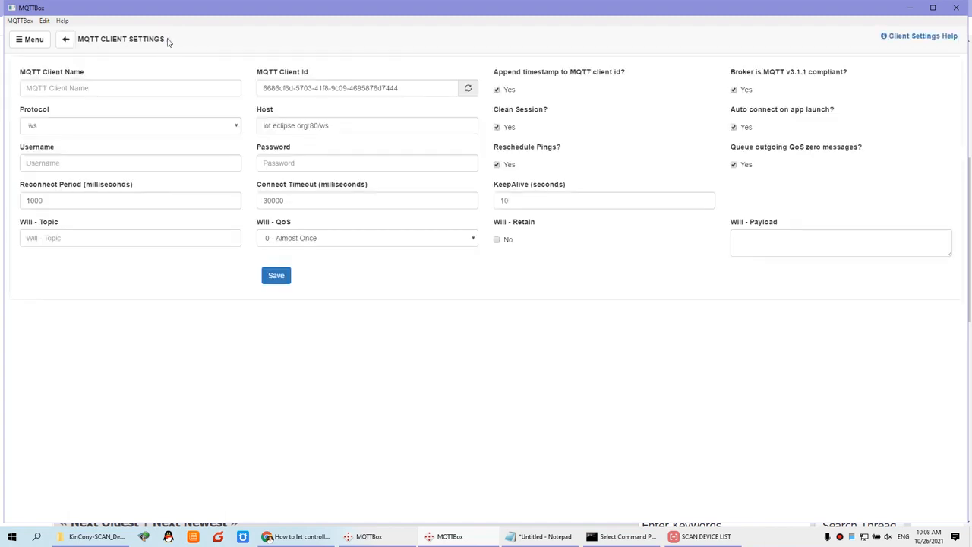
left_click(66, 39)
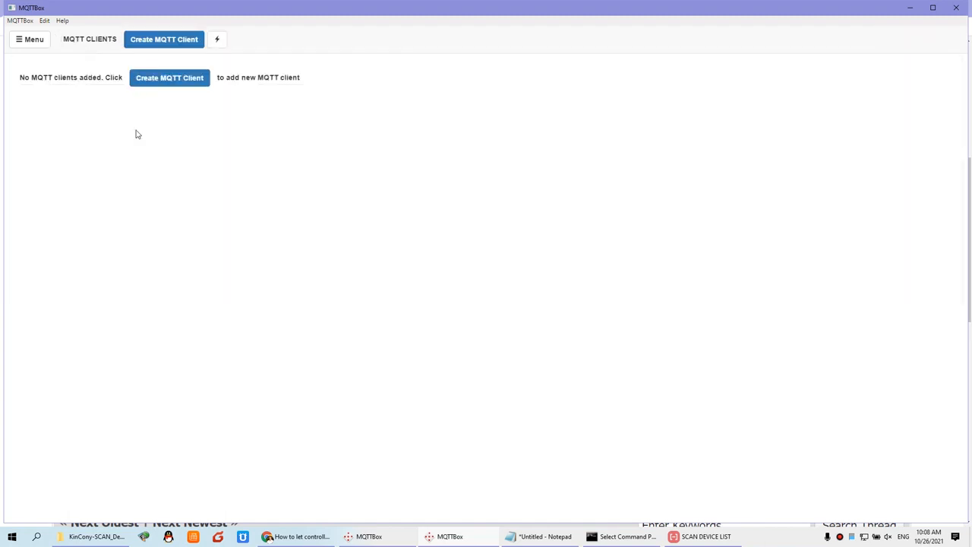
left_click(180, 41)
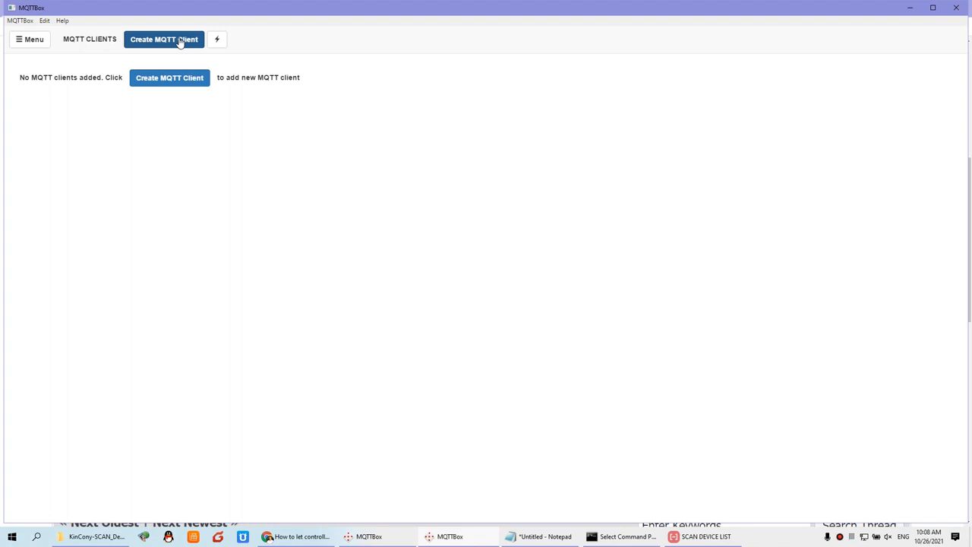
left_click(179, 42)
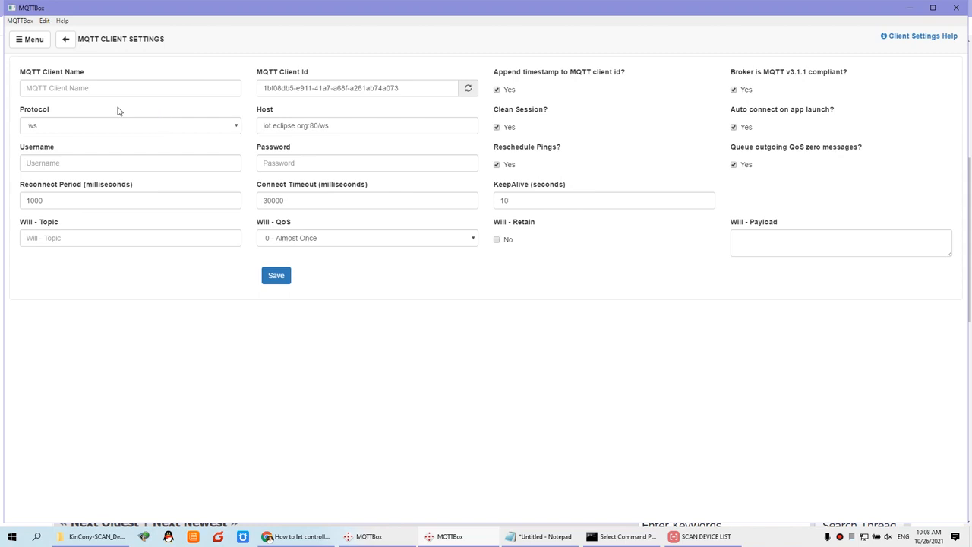
left_click(60, 84)
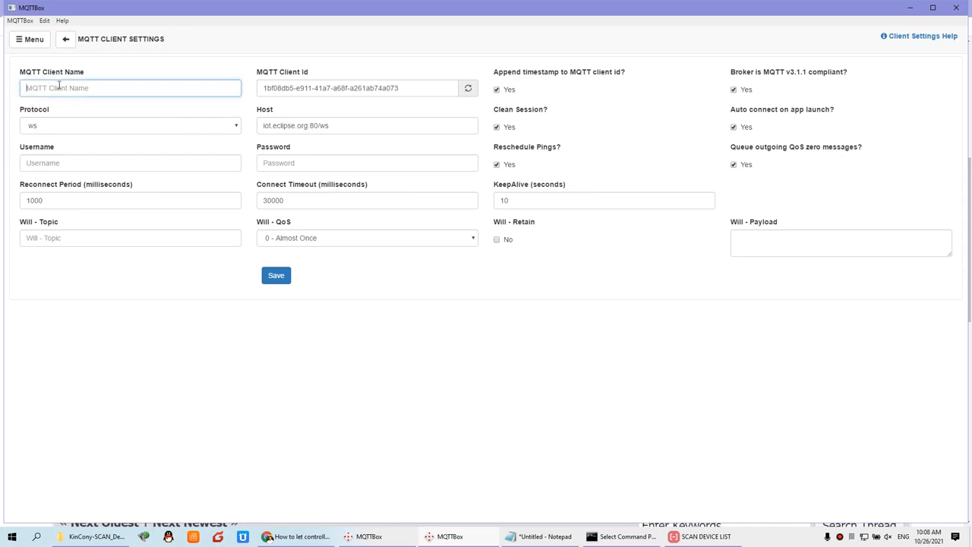
type("PC")
left_click(66, 128)
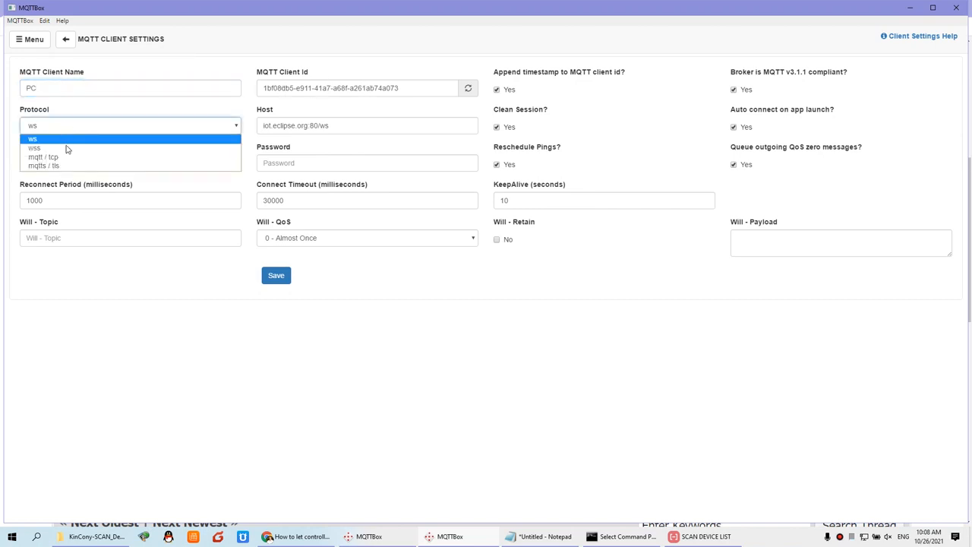
left_click(64, 156)
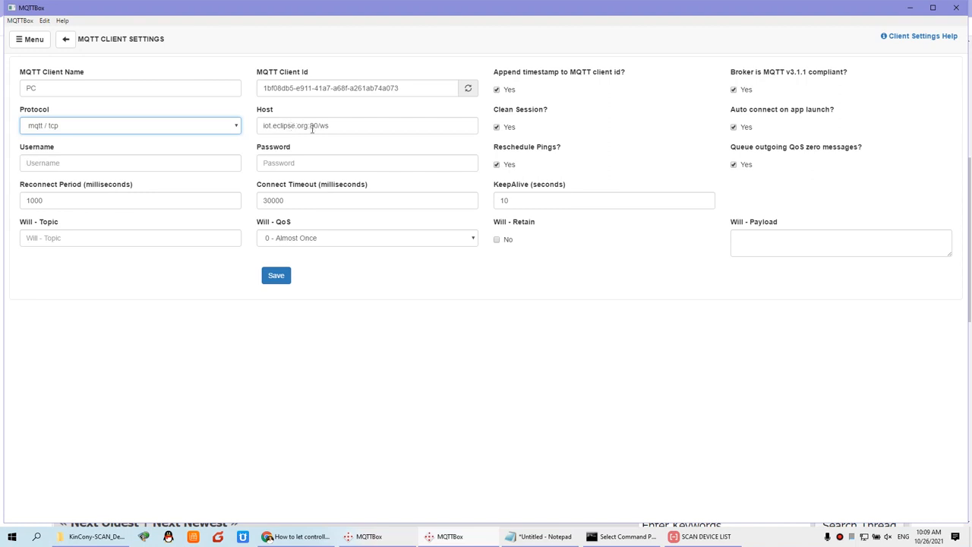
left_click(328, 126)
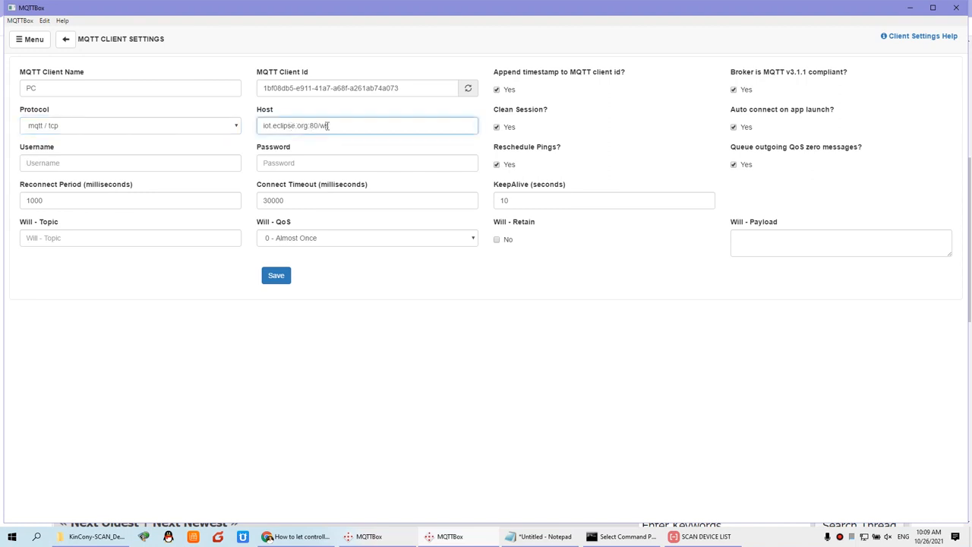
left_click_drag(369, 124, 210, 130)
type("www.hificat.com")
Bring up the controller's Network Setting page in Chrome to look up broker credentials.
left_click(67, 162)
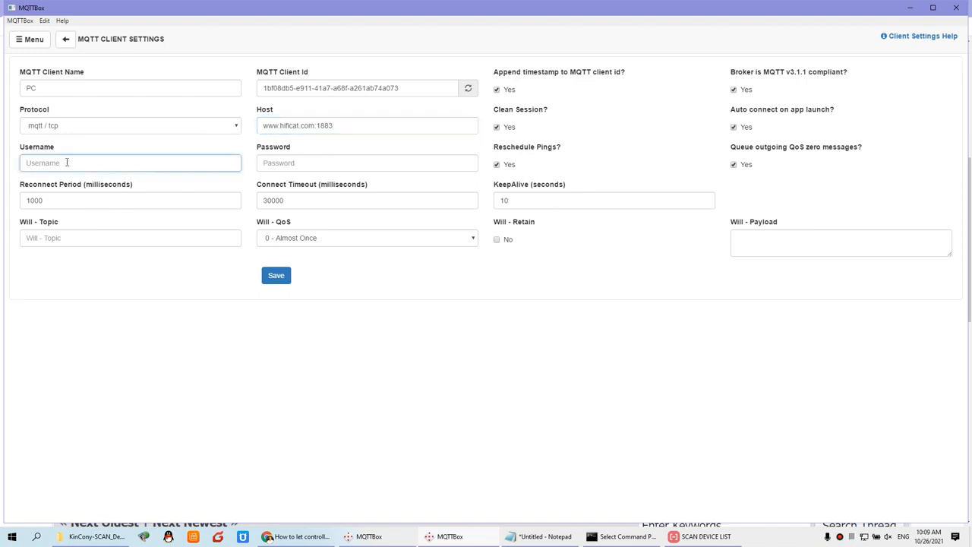
left_click(300, 536)
left_click(660, 9)
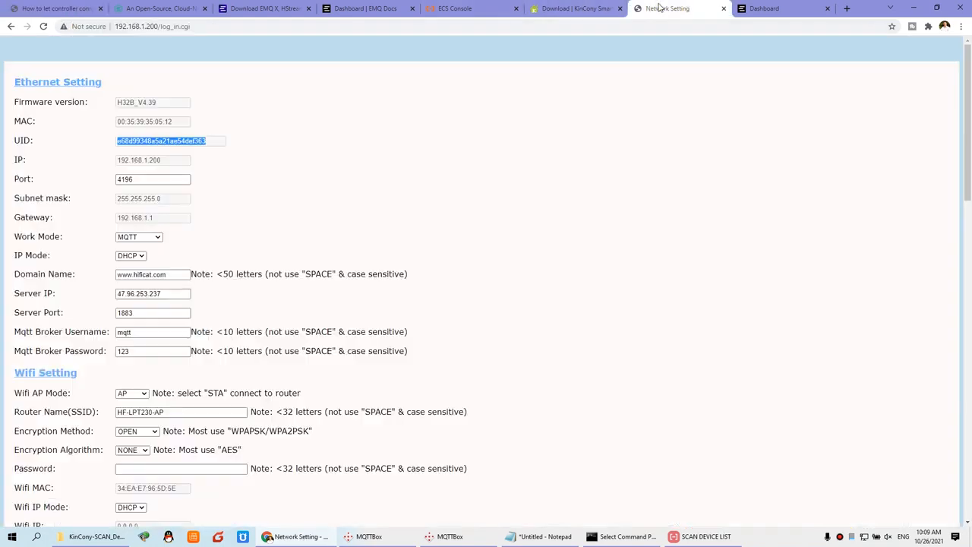
Check the Mqtt Broker Username and Password values on the controller page, then return to MQTTBox.
left_click(120, 332)
double_click(120, 332)
key("Tab")
left_click_drag(139, 334, 56, 343)
left_click_drag(137, 352, 55, 354)
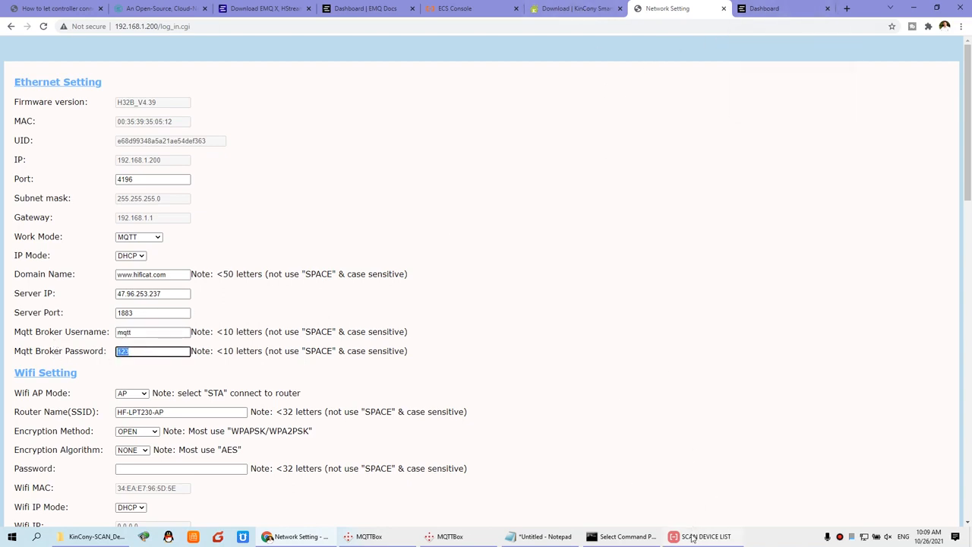
left_click(456, 536)
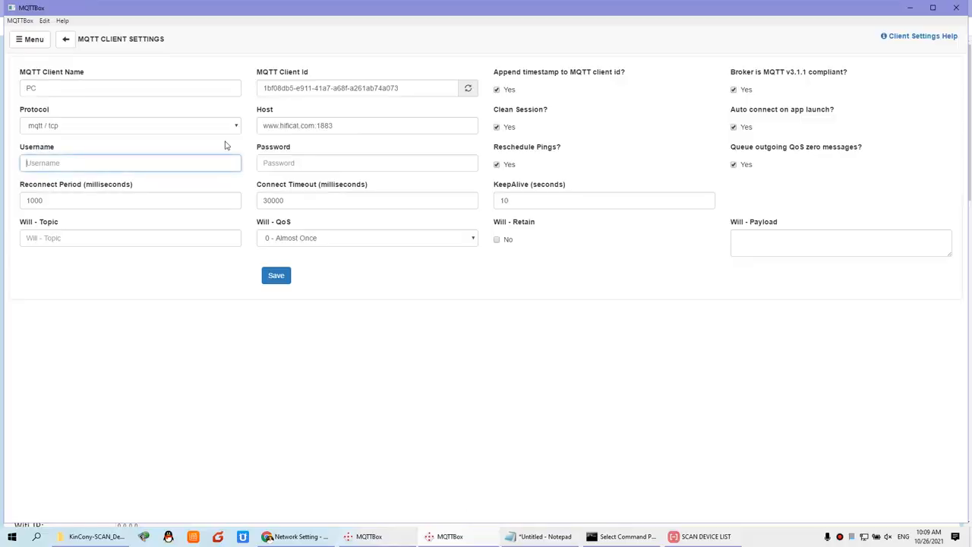
Enter broker username mqtt and its password, then save and connect client PC.
type("mqtt")
left_click(277, 163)
type("12")
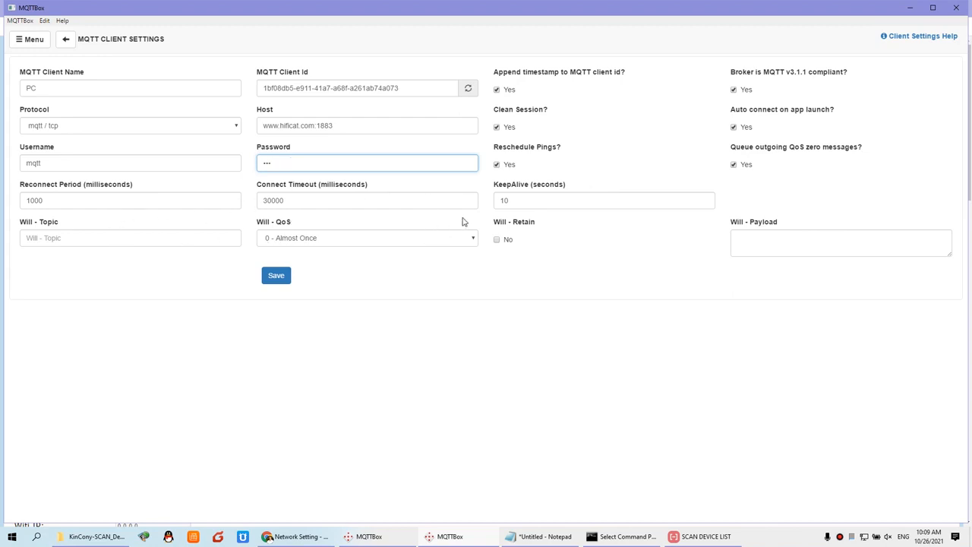
left_click(276, 277)
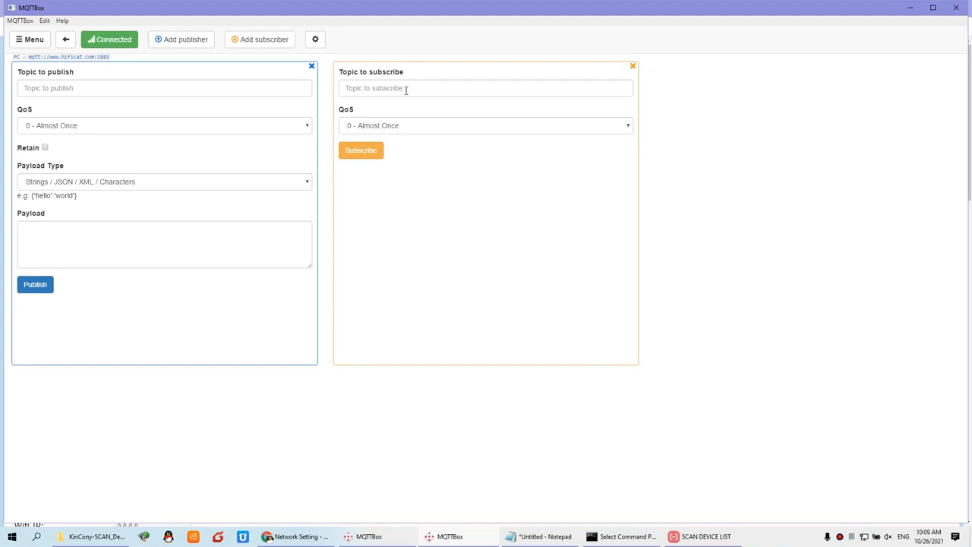
left_click(311, 535)
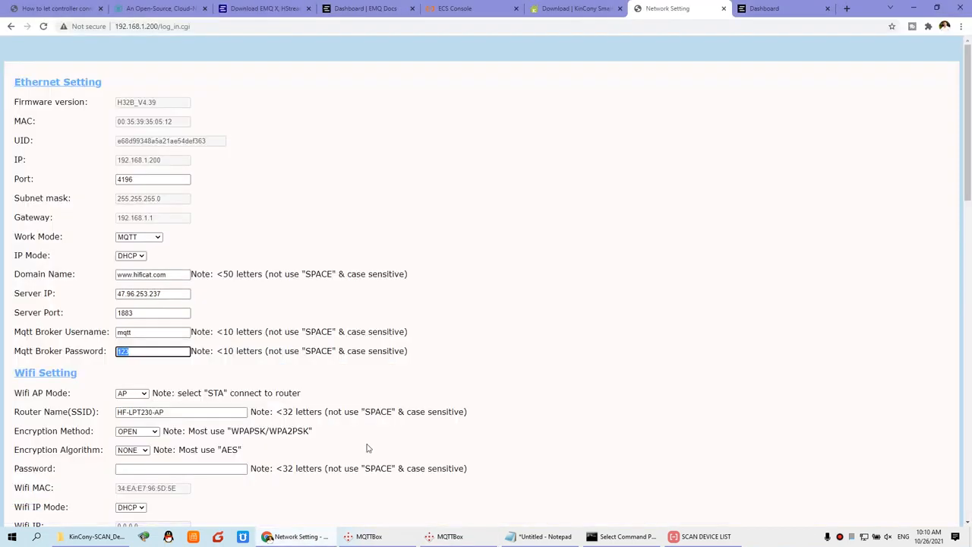
Open the '38- KC868-HxB MQTT command protocol' PDF from the KinCony download page.
left_click(552, 10)
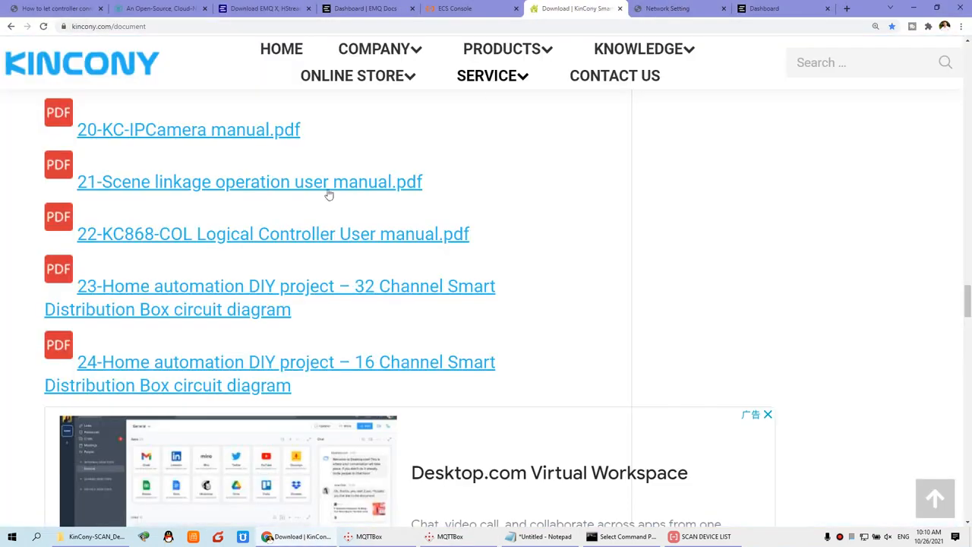
key("ctrl+minus")
key("ctrl+minus")
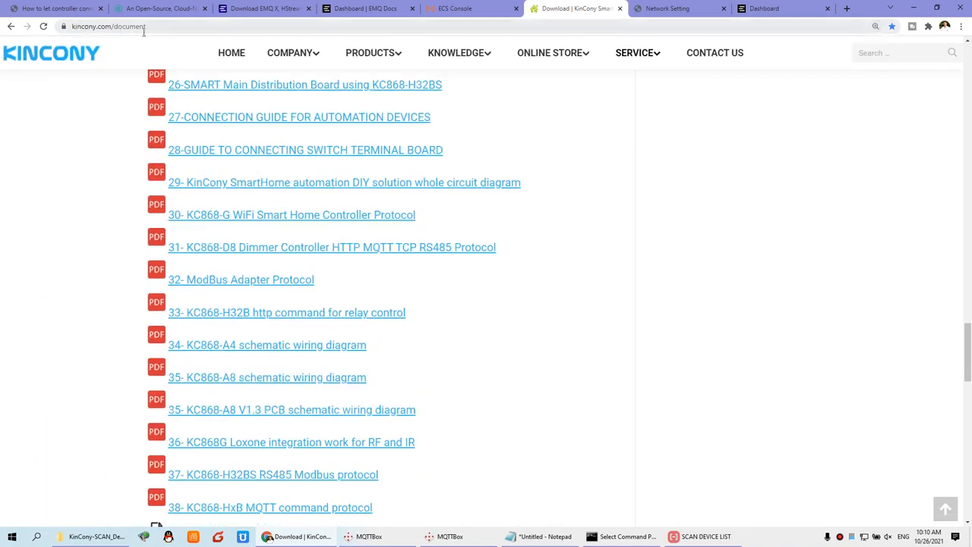
mouse_move(635, 60)
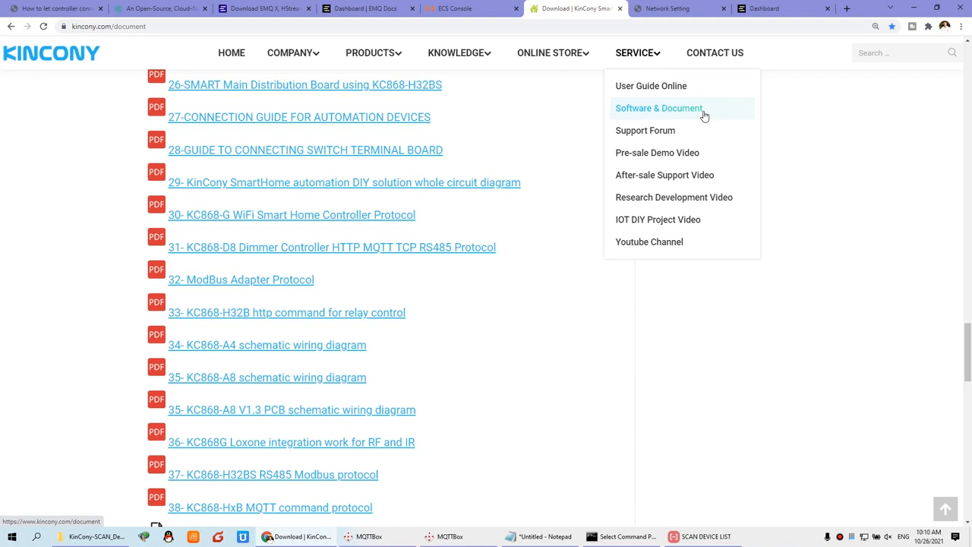
scroll(572, 398, "down", 1)
scroll(572, 398, "down", 1)
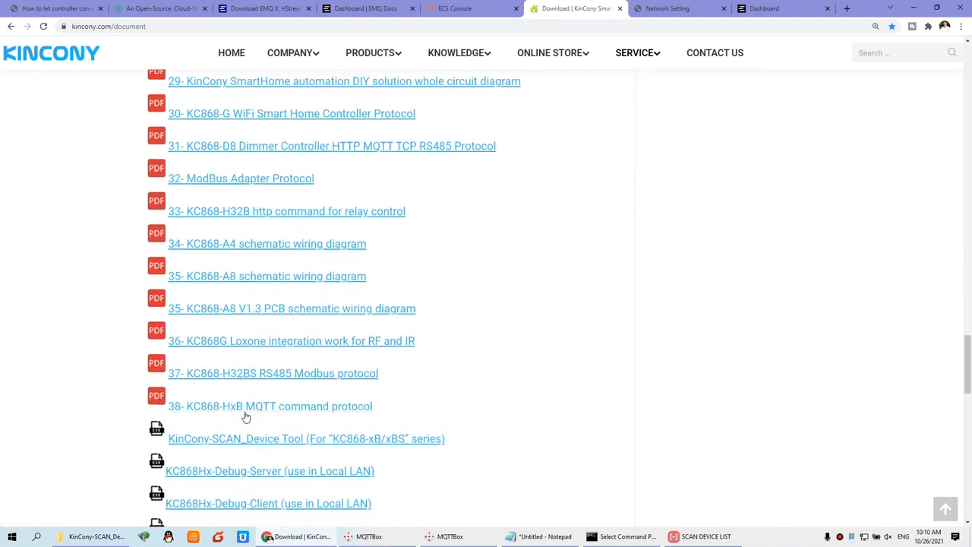
left_click(354, 411)
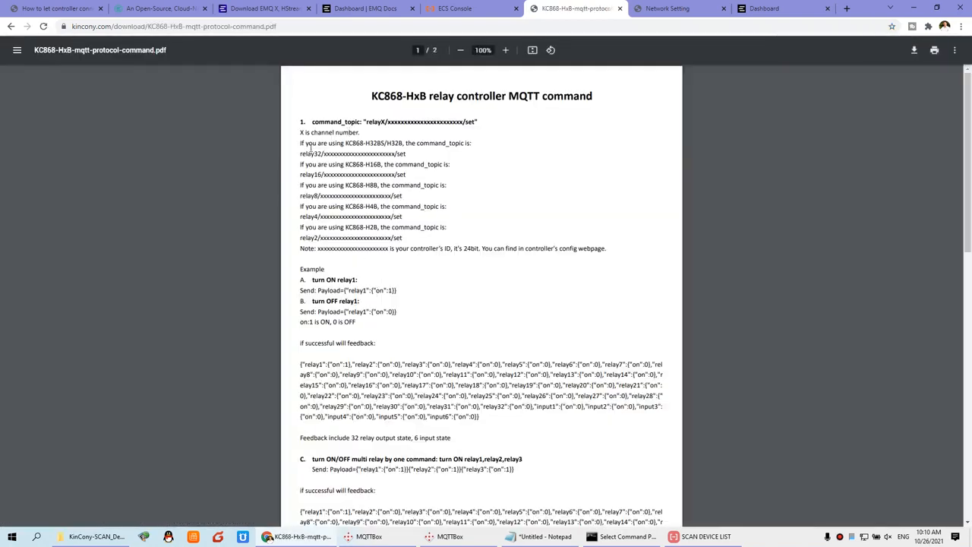
Scroll the PDF to the relayX/…/state feedback topic and highlight its format.
scroll(310, 148, "up", 5)
scroll(280, 134, "up", 1)
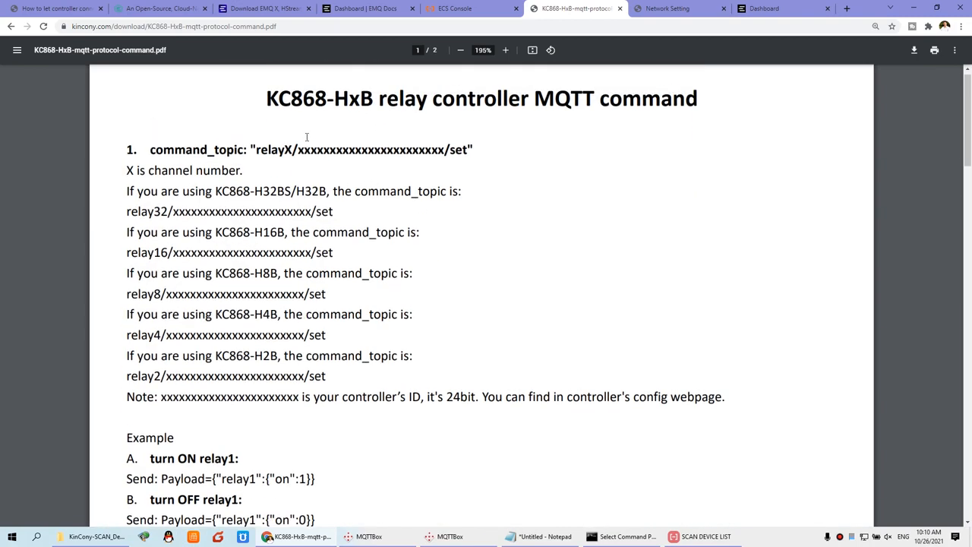
scroll(301, 228, "down", 4)
scroll(302, 228, "down", 3)
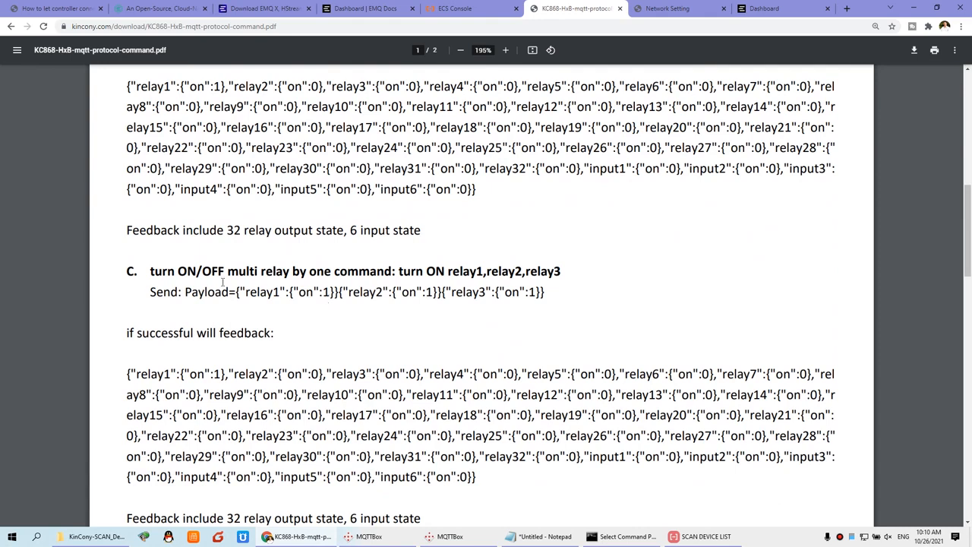
scroll(223, 282, "down", 3)
scroll(268, 278, "down", 5)
scroll(267, 278, "down", 5)
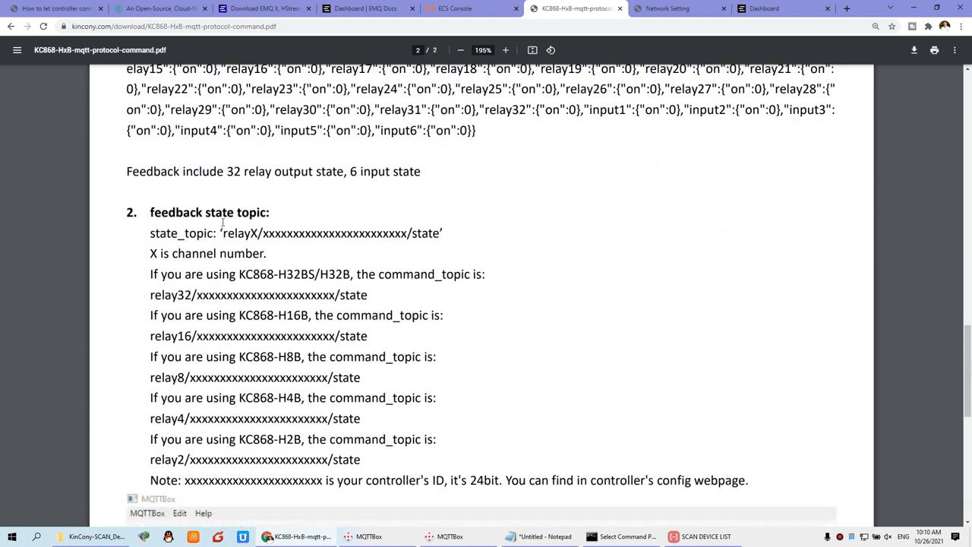
scroll(375, 230, "down", 1)
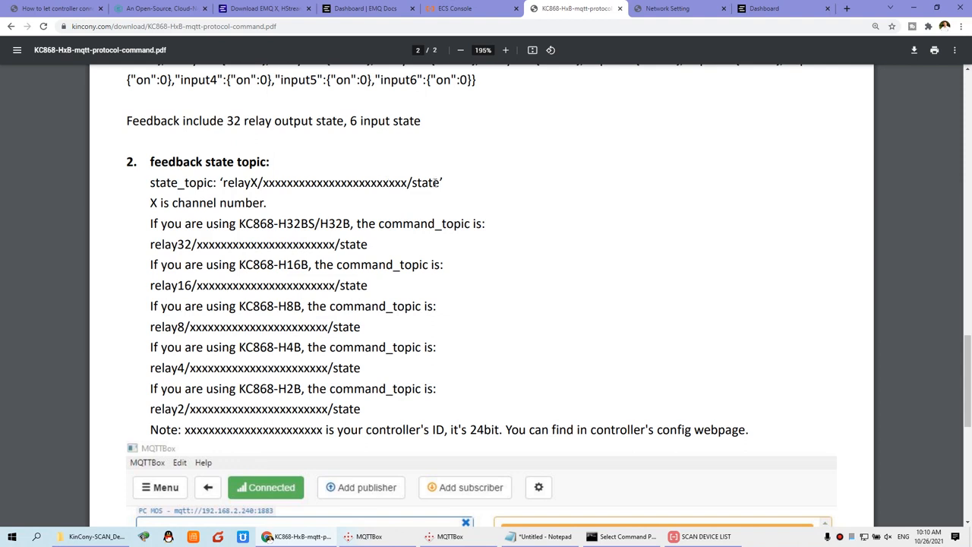
left_click_drag(442, 183, 221, 182)
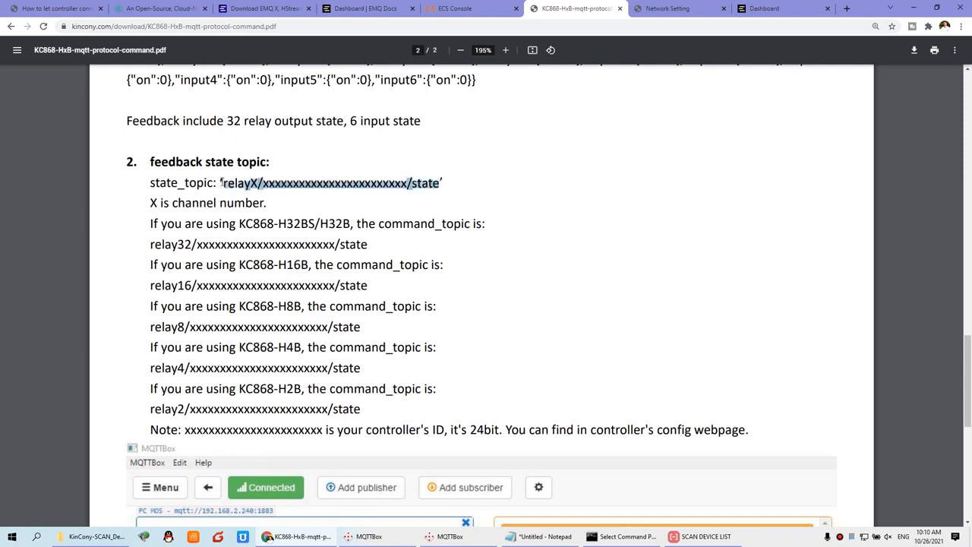
Paste the state topic pattern into MQTTBox's subscribe Topic and set the relay number to 32.
left_click(450, 536)
left_click(395, 88)
type("‘relayX/xxxxxxxxxxxxxxxxxxxxxxxx/state")
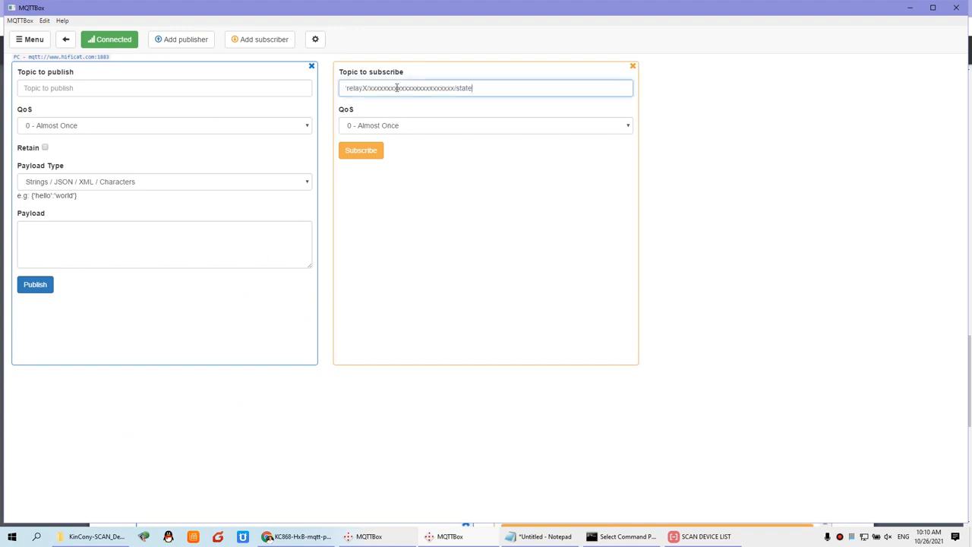
key("BackSpace")
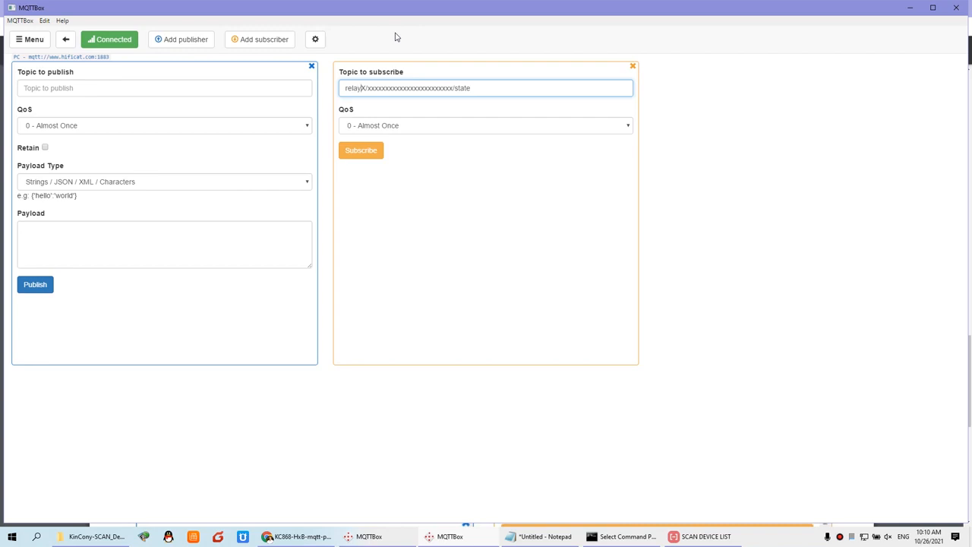
key("Delete")
type("32")
key("BackSpace")
type("6")
key("BackSpace")
key("BackSpace")
type("8")
key("BackSpace")
type("32")
left_click_drag(379, 91, 436, 90)
Copy the controller's UID from its Network Setting page.
left_click(289, 526)
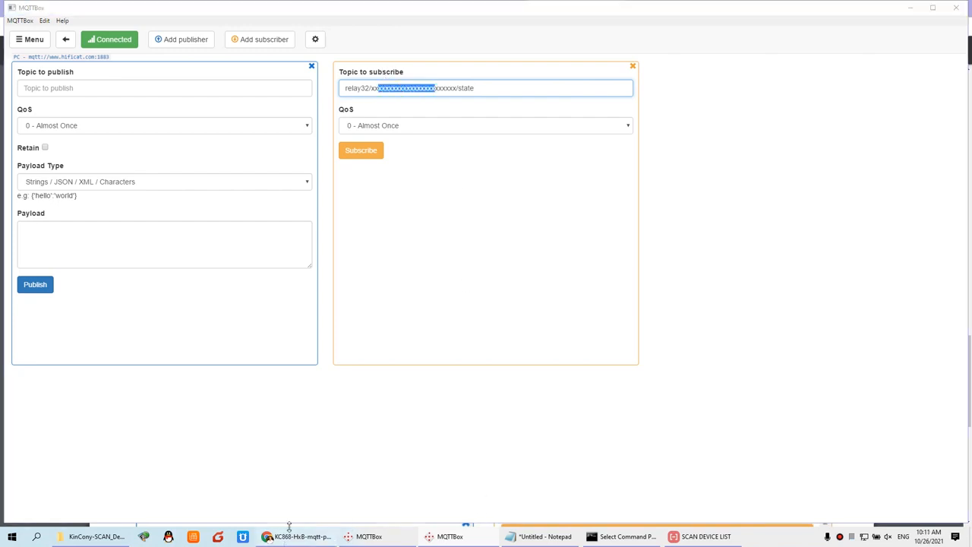
left_click(666, 10)
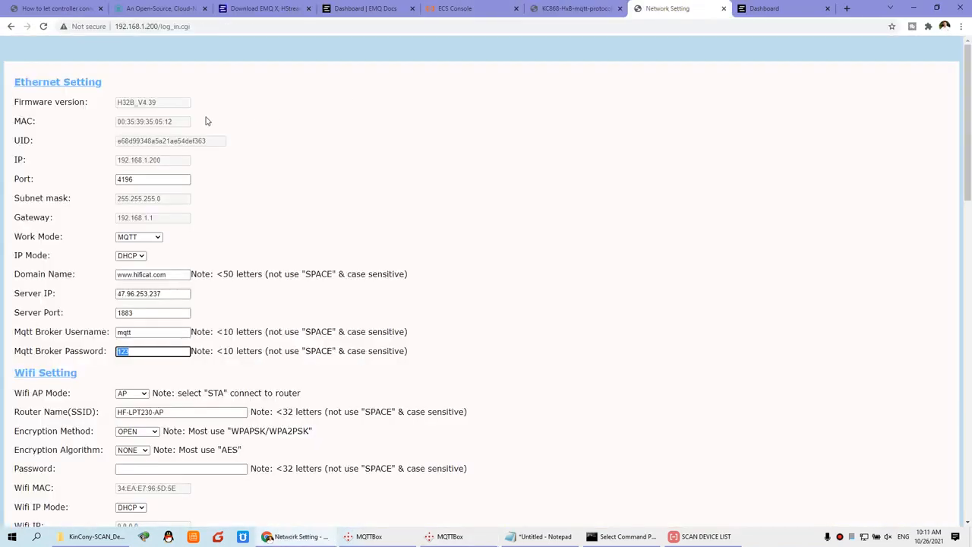
double_click(175, 141)
right_click(187, 142)
left_click(200, 149)
right_click(199, 143)
left_click(210, 149)
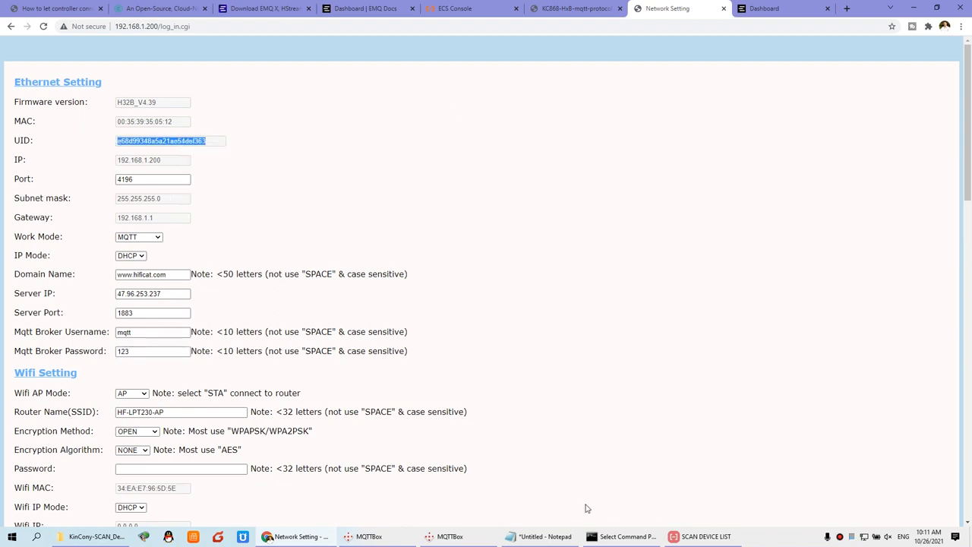
Replace the x placeholder with the UID and subscribe to the relay32 state topic.
left_click(449, 536)
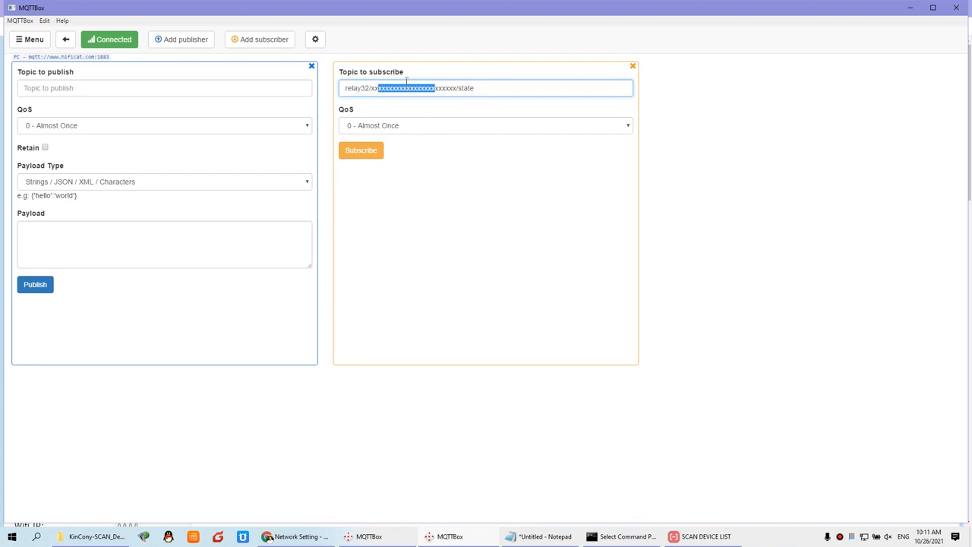
double_click(410, 89)
key("ctrl+v")
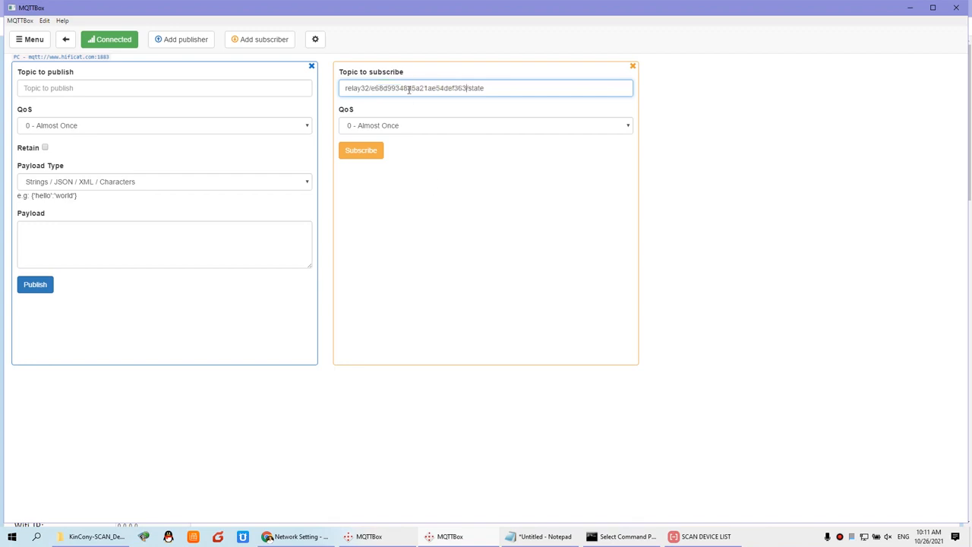
left_click(361, 152)
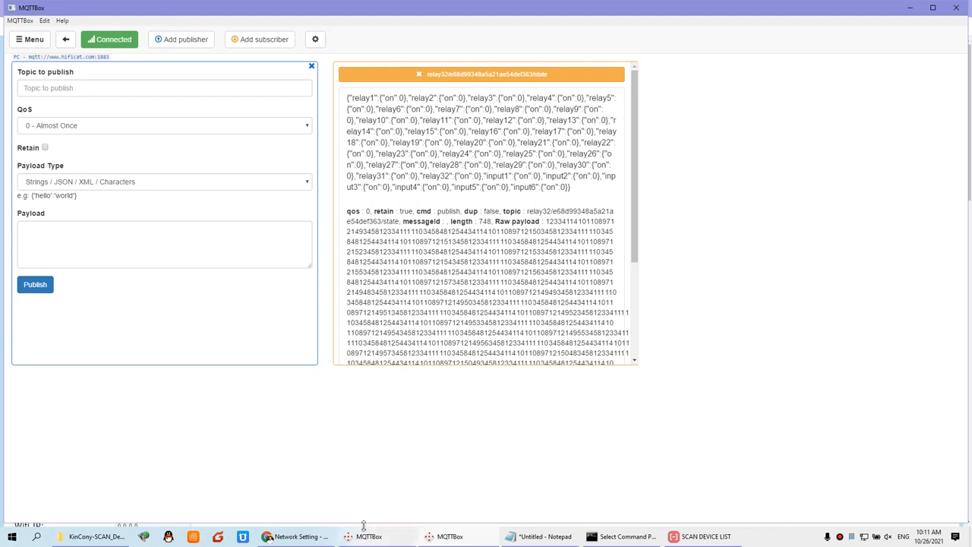
left_click(300, 537)
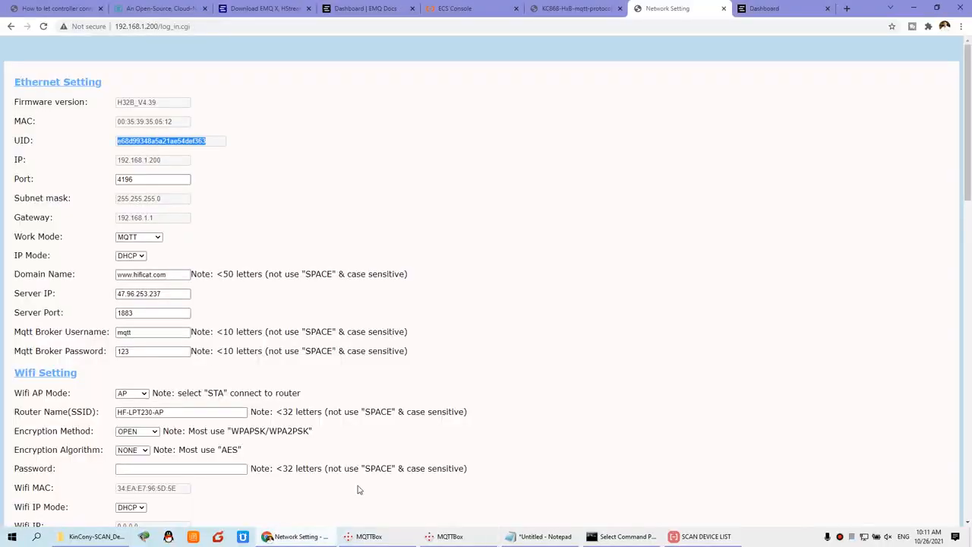
Copy the relayX/…/set command_topic pattern from the top of the protocol PDF.
left_click(578, 8)
scroll(308, 241, "up", 15)
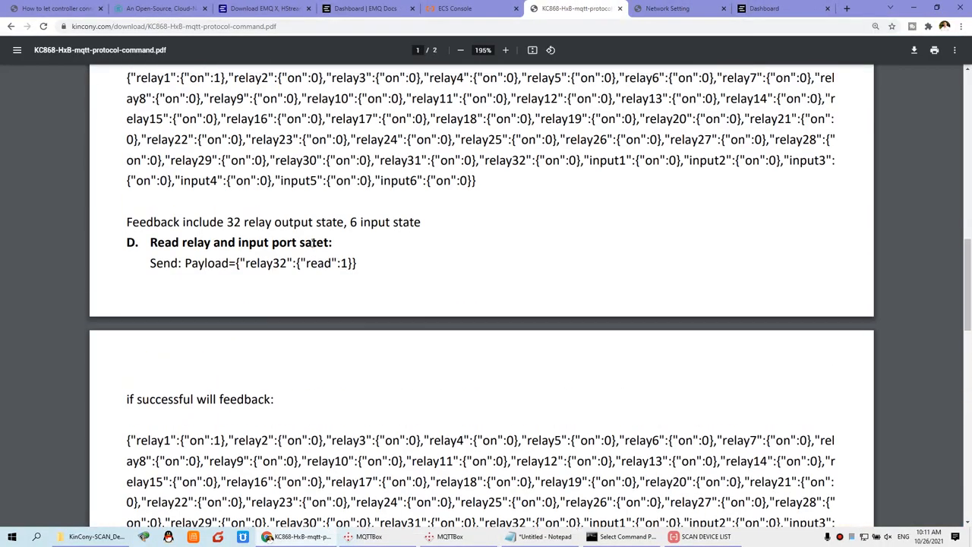
scroll(312, 242, "up", 5)
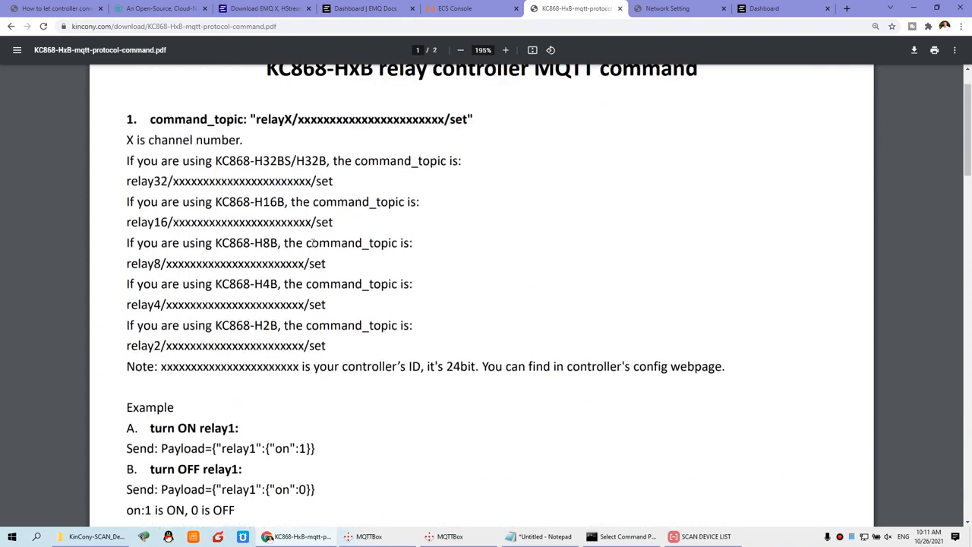
left_click_drag(258, 168, 466, 170)
right_click(464, 173)
left_click(471, 180)
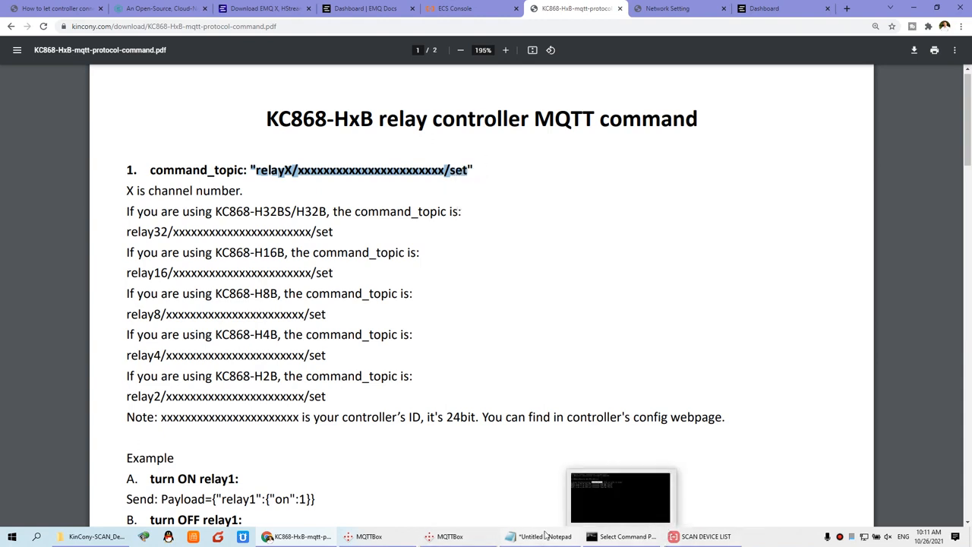
left_click(461, 520)
left_click(73, 89)
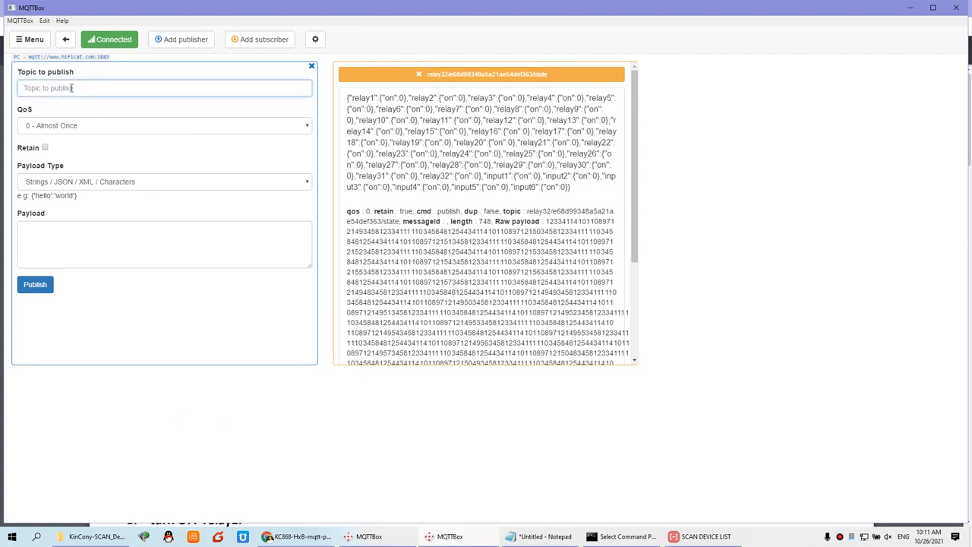
Paste the command topic into the publish Topic, set X to 32 and remove the leading quote.
key("ctrl+v")
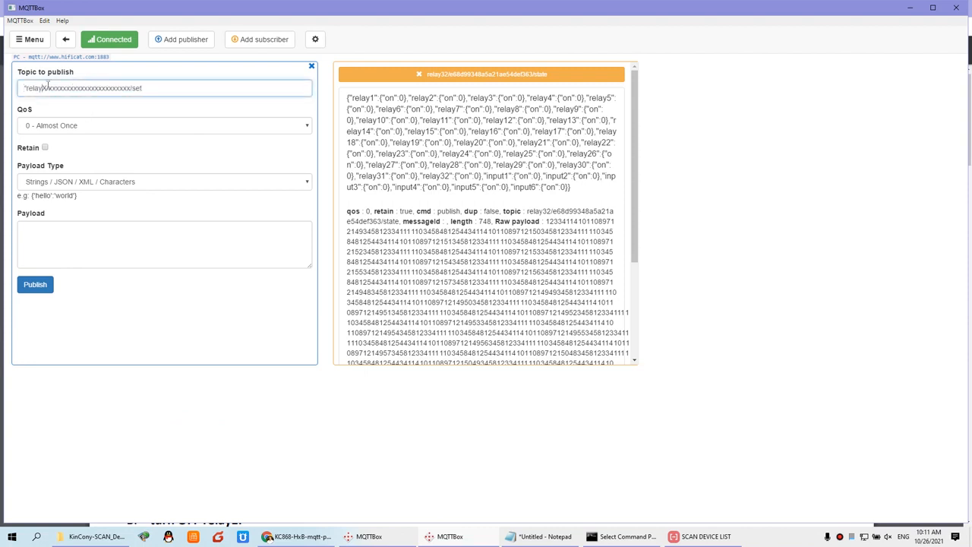
key("BackSpace")
type("32")
key("Home")
key("Delete")
Copy the controller's UID and paste it over the x placeholder in the publish topic.
left_click(297, 537)
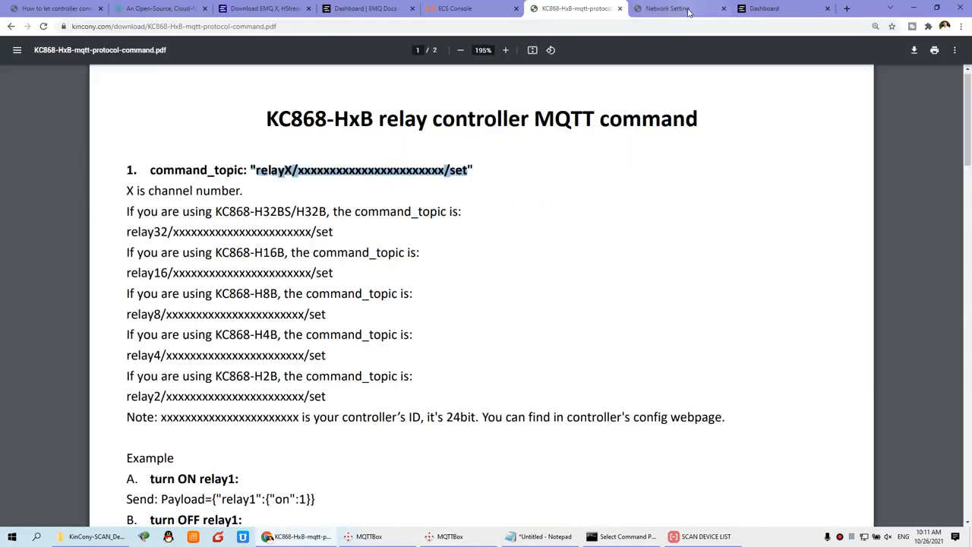
left_click(669, 8)
right_click(151, 142)
left_click(167, 147)
left_click(472, 538)
double_click(114, 88)
key("ctrl+v")
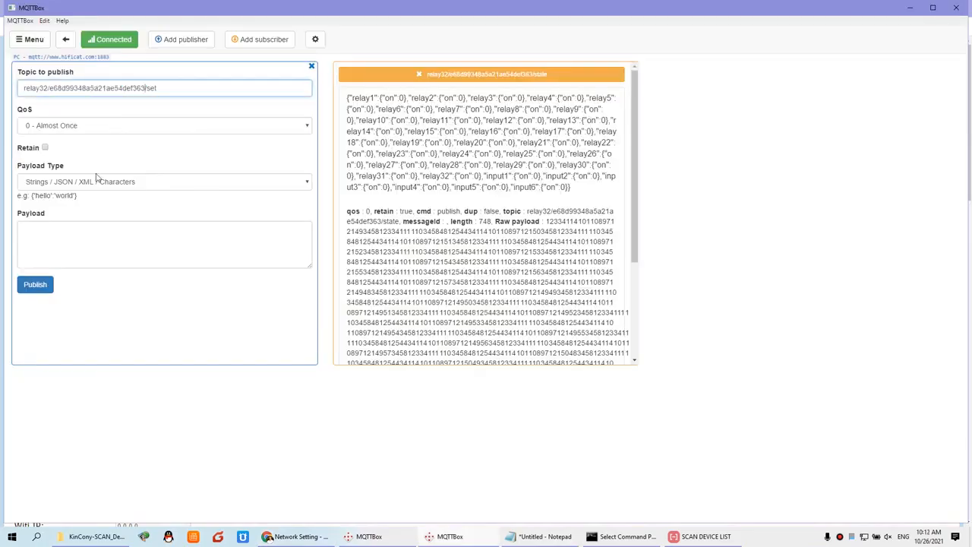
Keep Strings / JSON / XML / Characters as the payload type and bring the protocol PDF back.
left_click(90, 182)
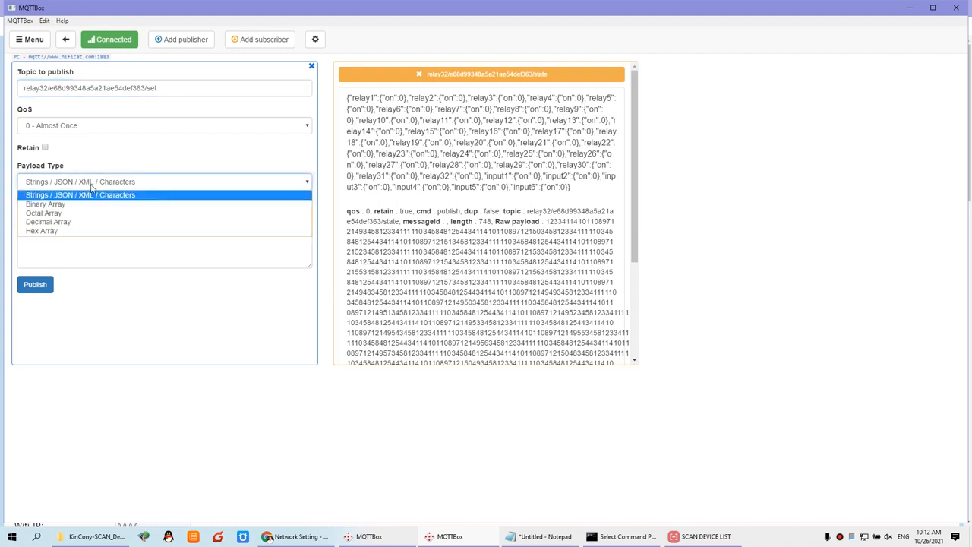
left_click(91, 187)
left_click(60, 228)
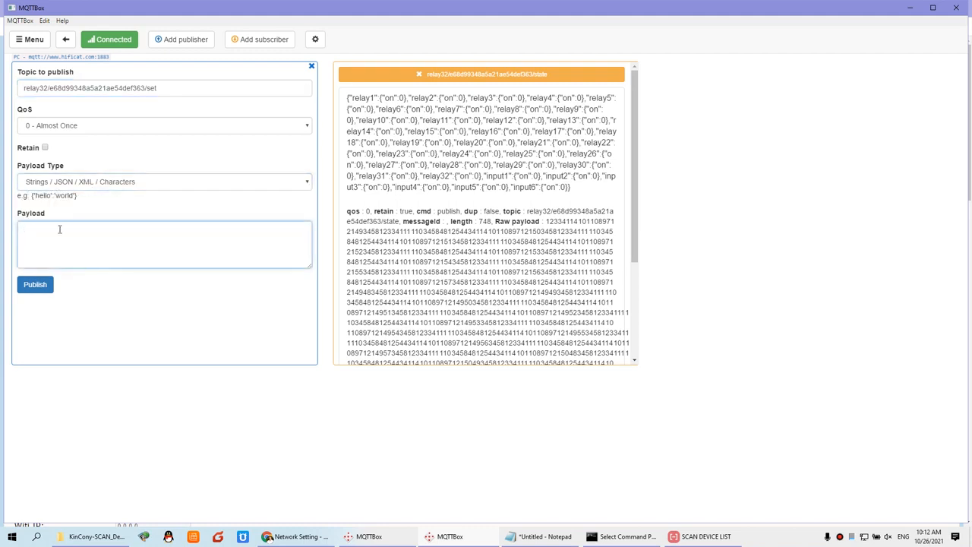
left_click(318, 538)
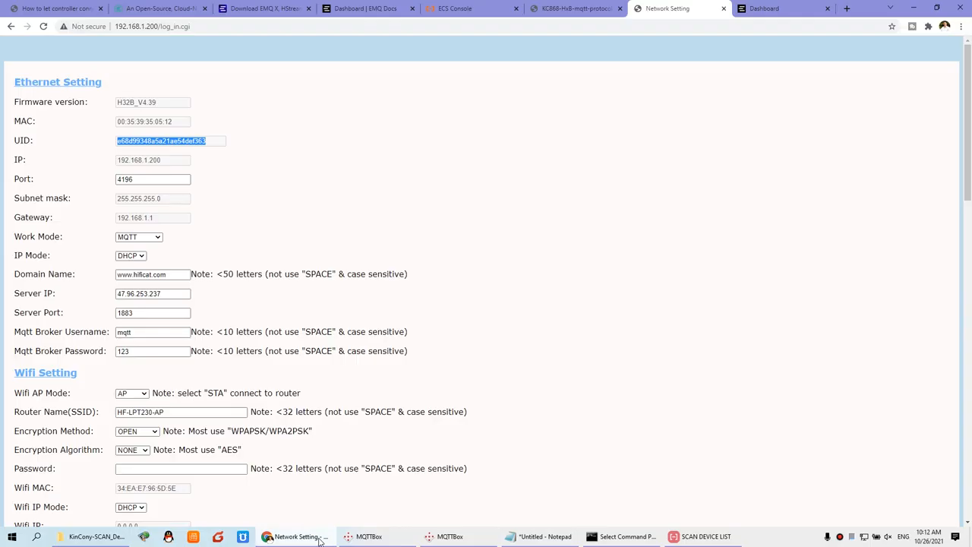
left_click(557, 9)
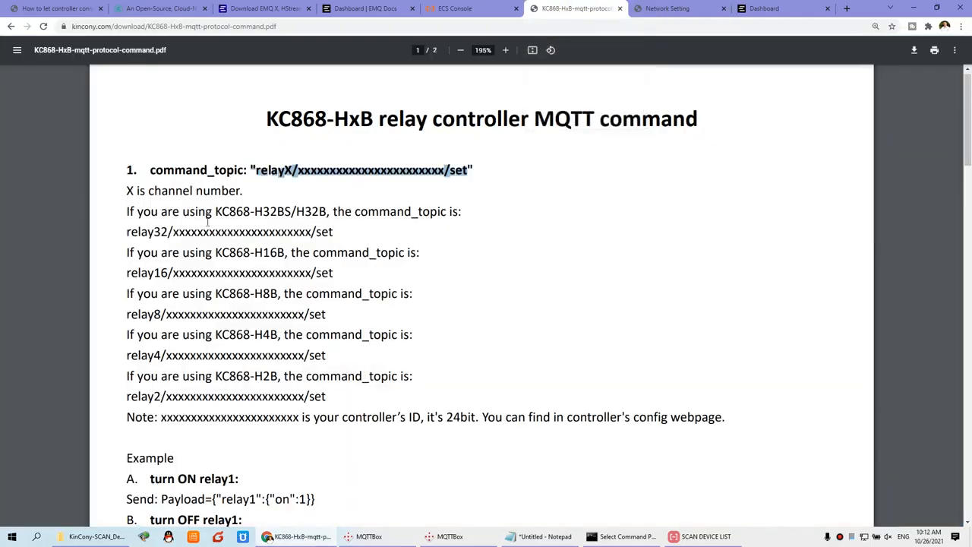
scroll(207, 223, "down", 3)
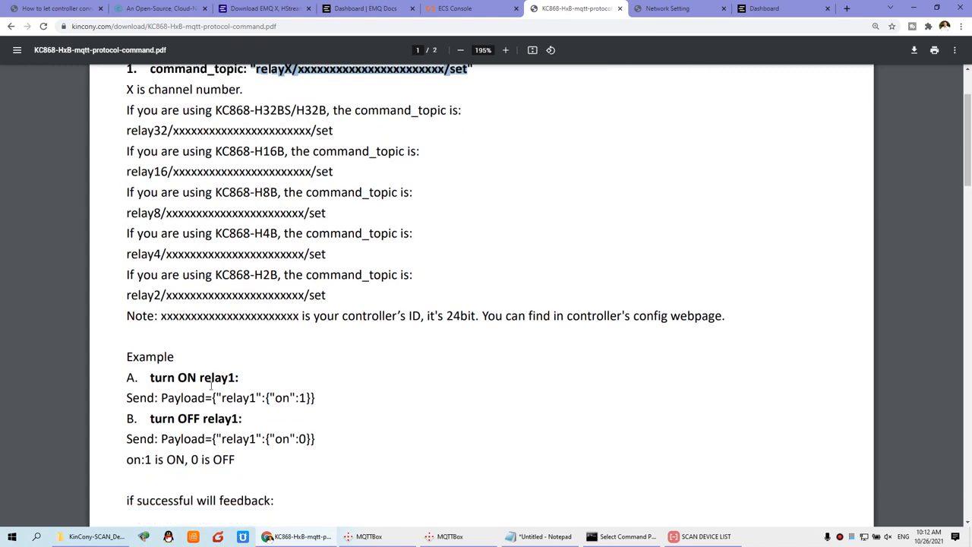
Paste the relay1 turn-on payload from the PDF into Payload and publish it.
left_click_drag(208, 398, 318, 397)
key("alt+Tab")
left_click(93, 239)
key("ctrl+v")
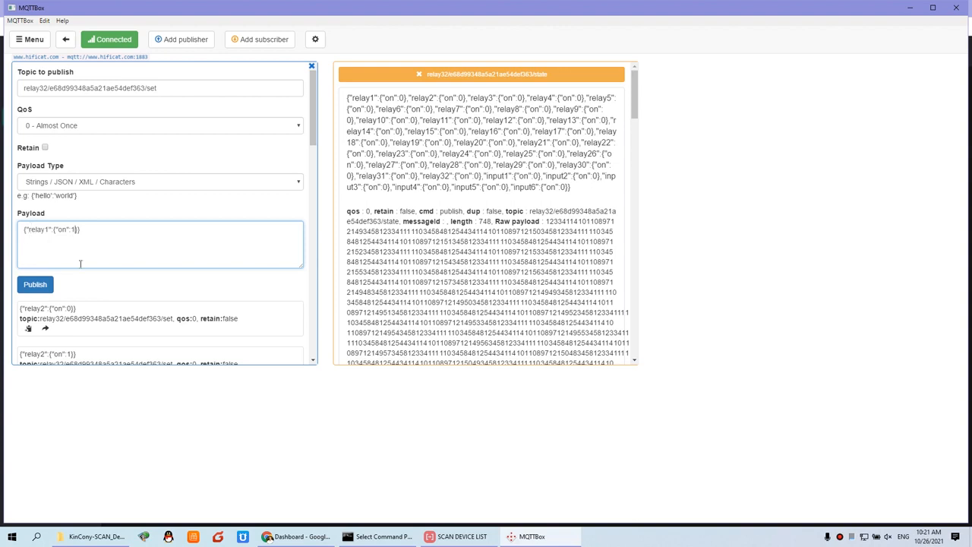
left_click(43, 292)
left_click(44, 291)
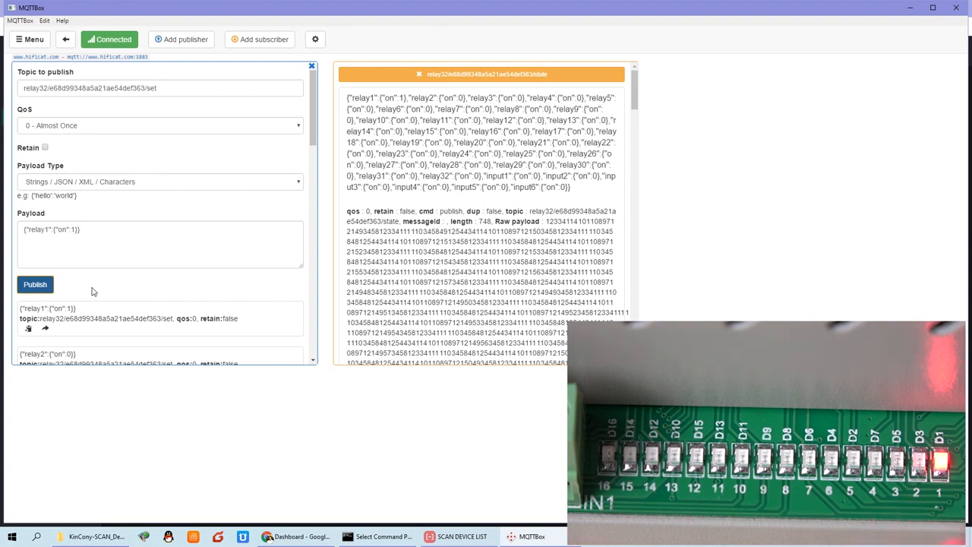
Change relay1's on value to 0 and publish to switch it off.
left_click(74, 230)
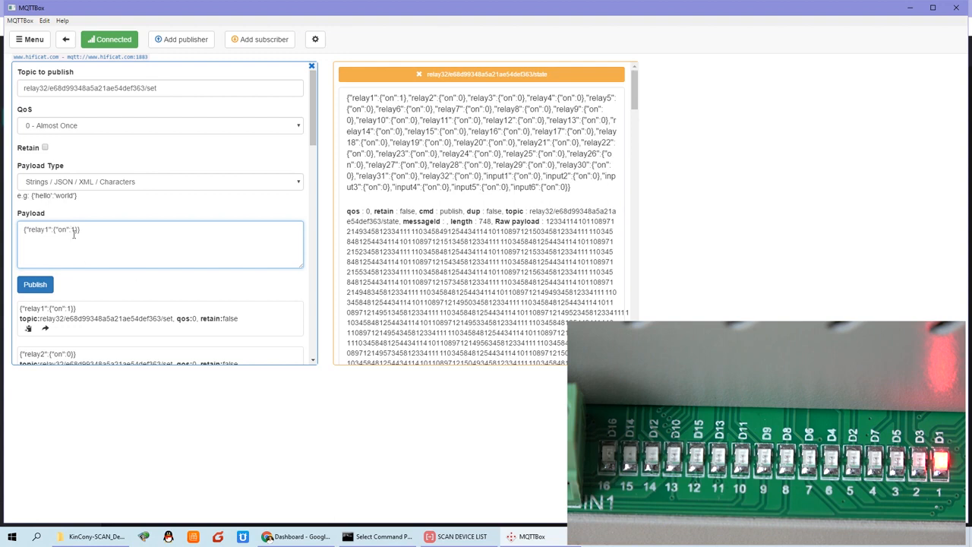
key("Delete")
type("0")
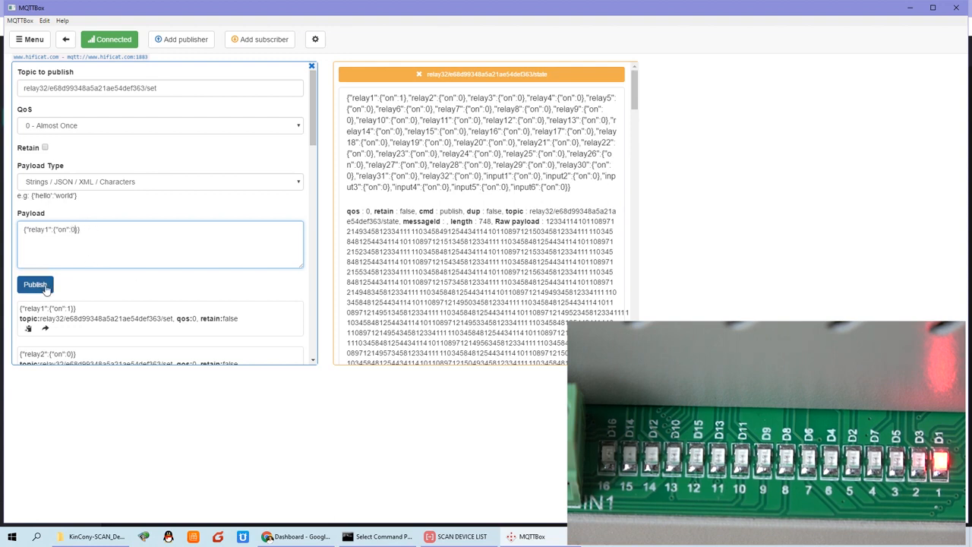
left_click(46, 287)
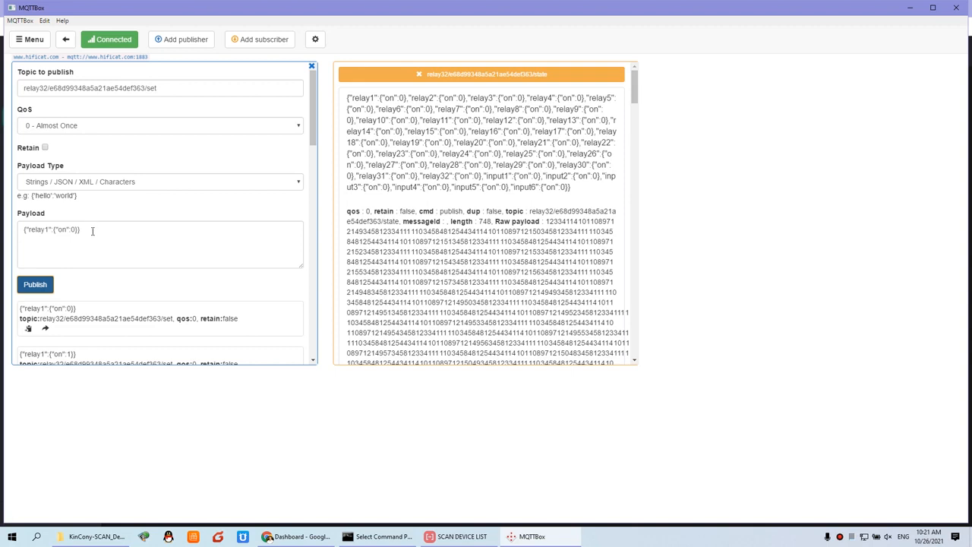
left_click(92, 231)
key("ctrl+a")
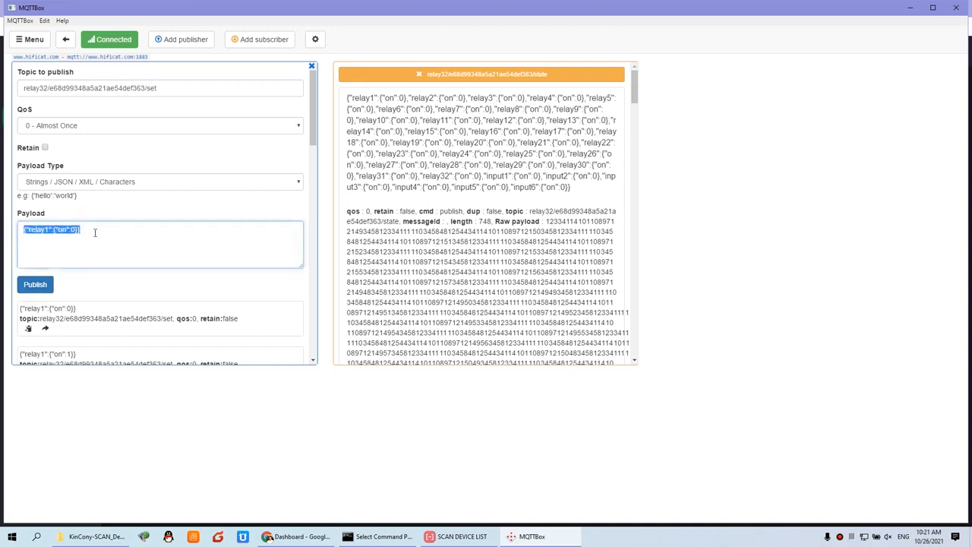
left_click(298, 536)
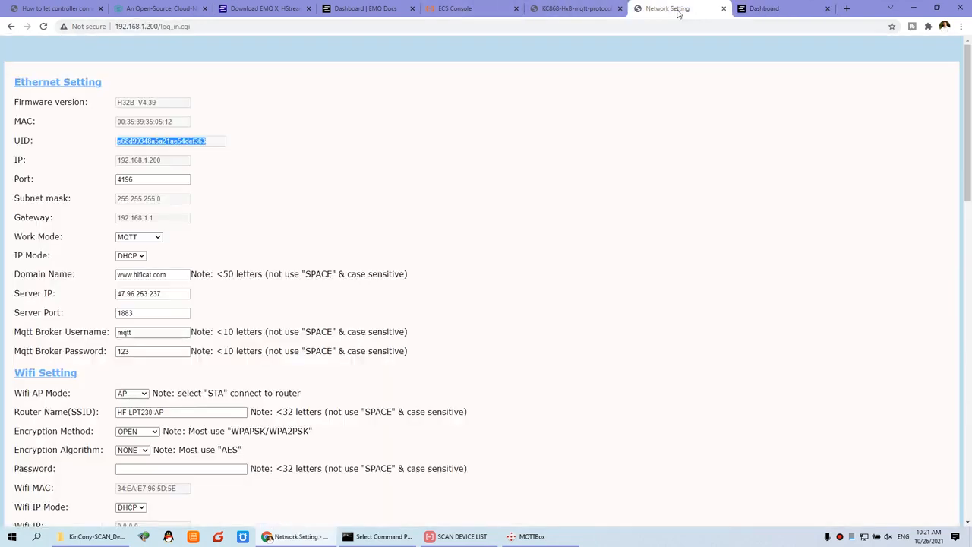
Scroll through the protocol PDF's relay command examples.
left_click(673, 9)
left_click(578, 9)
left_click(351, 371)
scroll(358, 369, "up", 3)
scroll(358, 369, "down", 9)
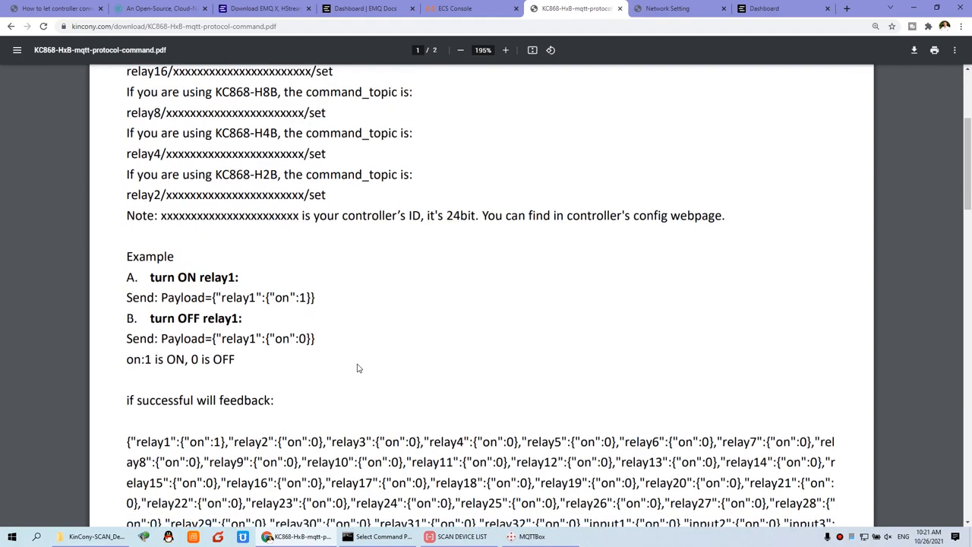
scroll(358, 369, "down", 1)
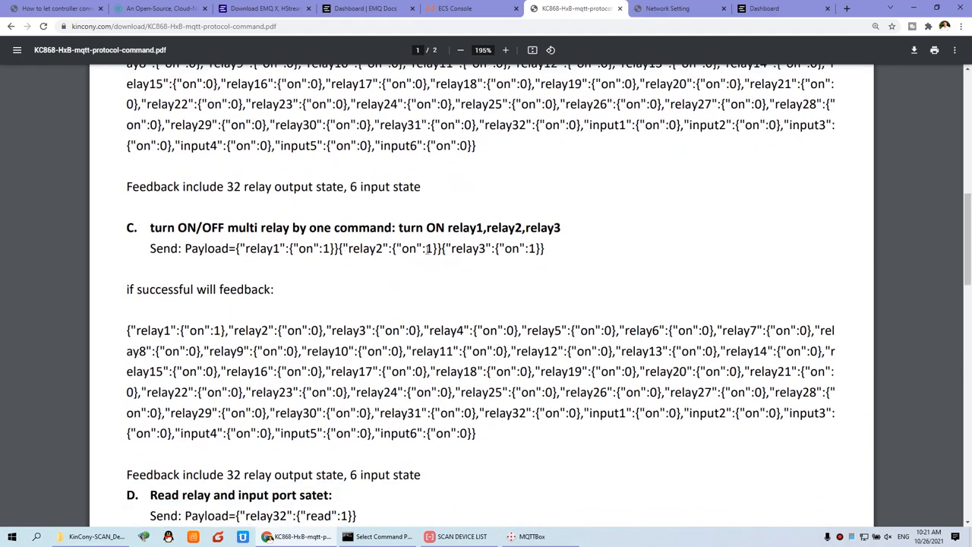
Back in MQTTBox, select the entire {"relay1":{"on":1}} payload.
left_click(530, 536)
left_click(111, 231)
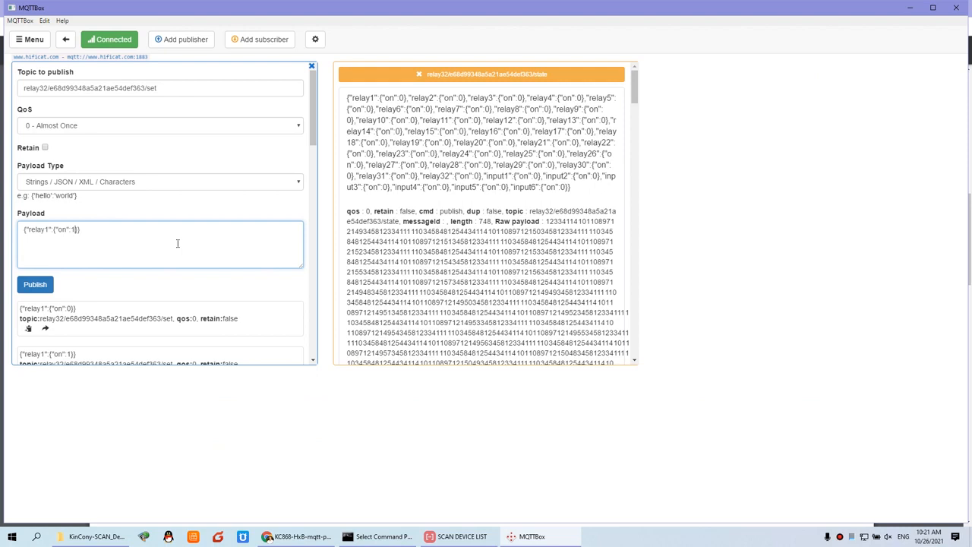
left_click_drag(106, 229, 4, 216)
Build a combined payload turning relays 1–3 on and publish it.
left_click(144, 238)
key("ctrl+v")
key("BackSpace")
type("2")
left_click(195, 230)
key("ctrl+v")
left_click_drag(192, 243, 13, 232)
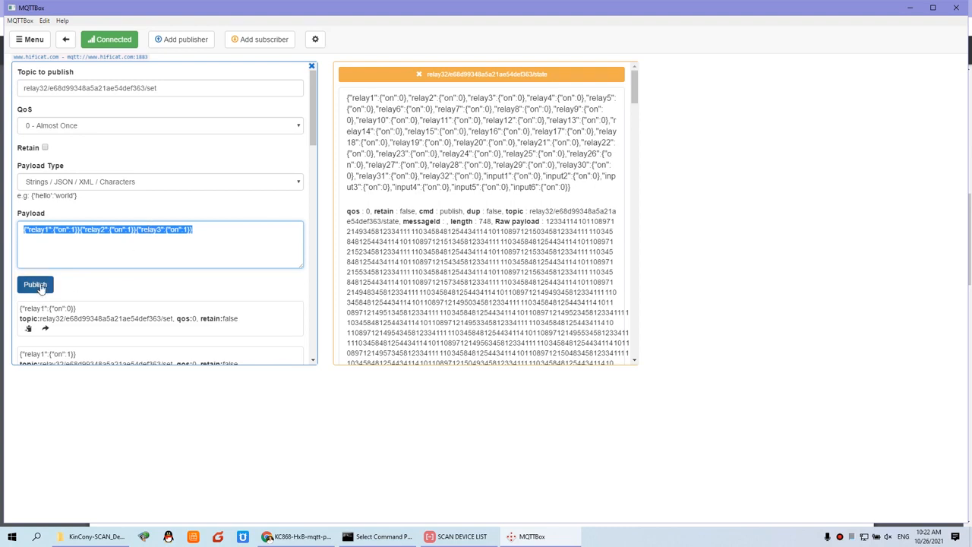
left_click(42, 287)
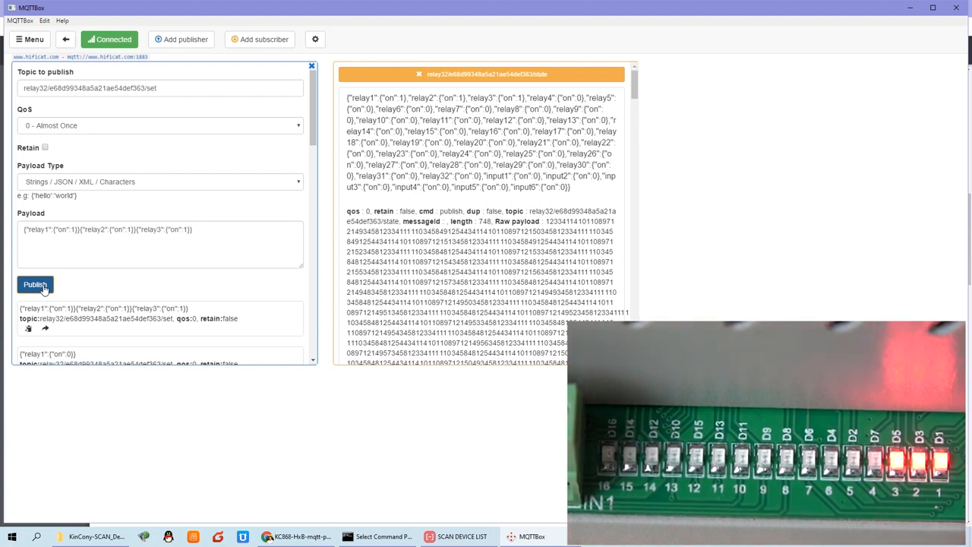
Change each relay's on value to 0 and publish to switch relays 1–3 off.
left_click(201, 257)
key("BackSpace")
type("0")
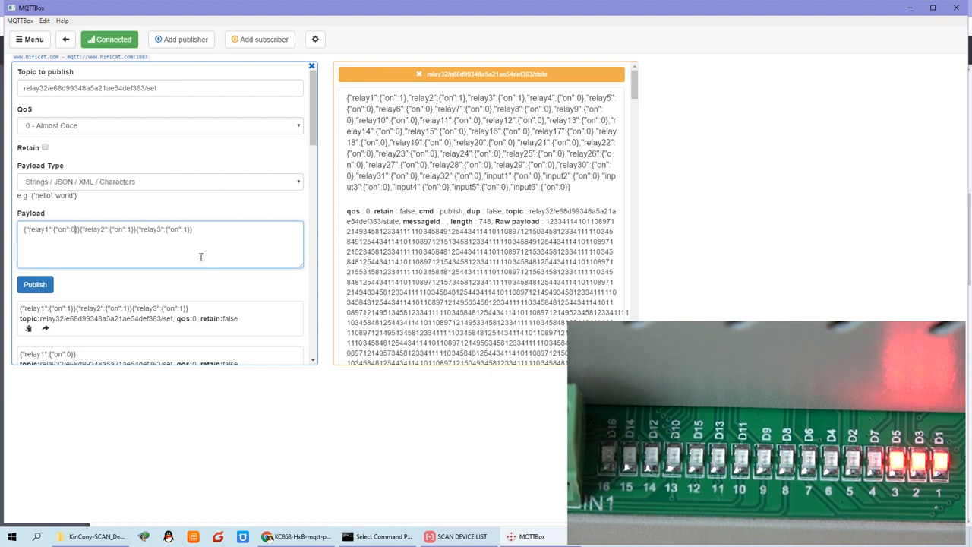
key("BackSpace")
type("0")
key("BackSpace")
type("0")
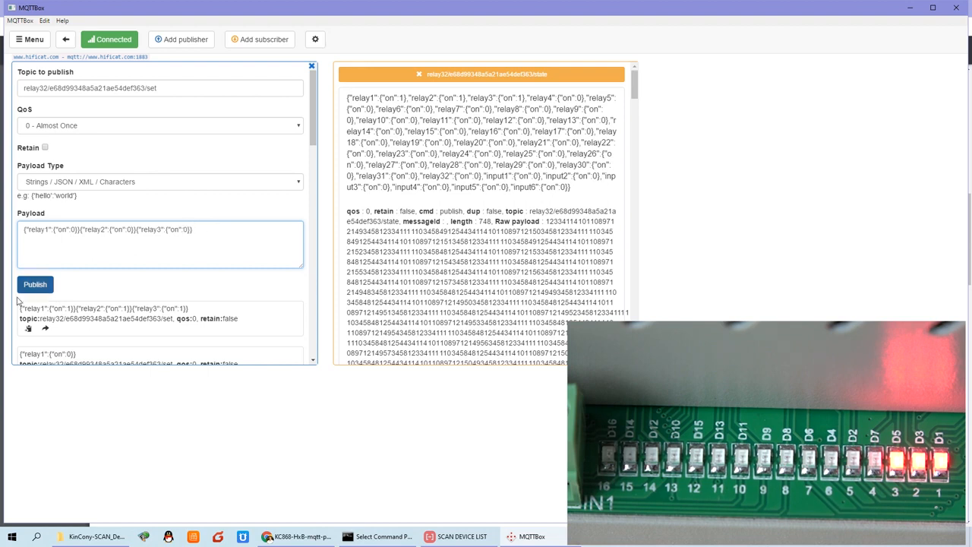
left_click(38, 288)
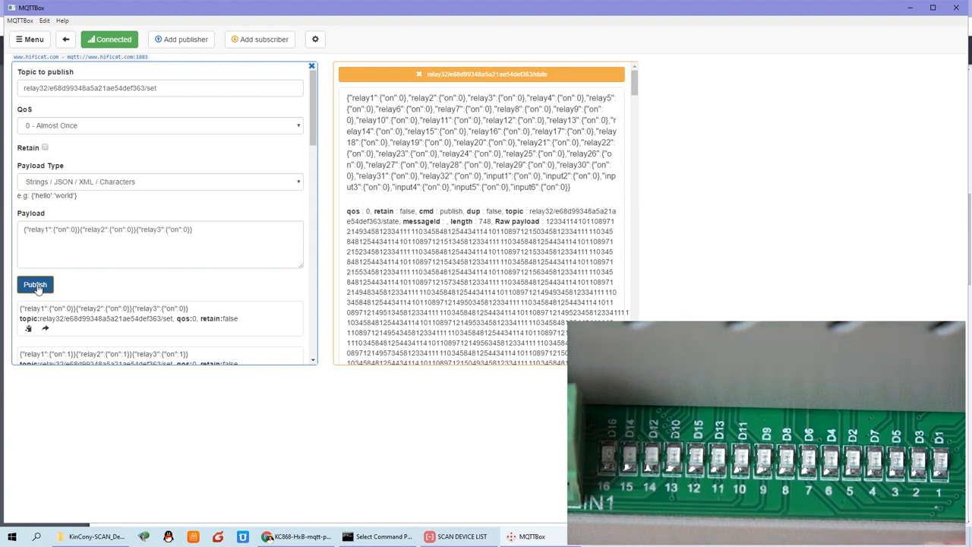
Select the newest state feedback payload confirming the relays are off.
left_click_drag(578, 187, 347, 97)
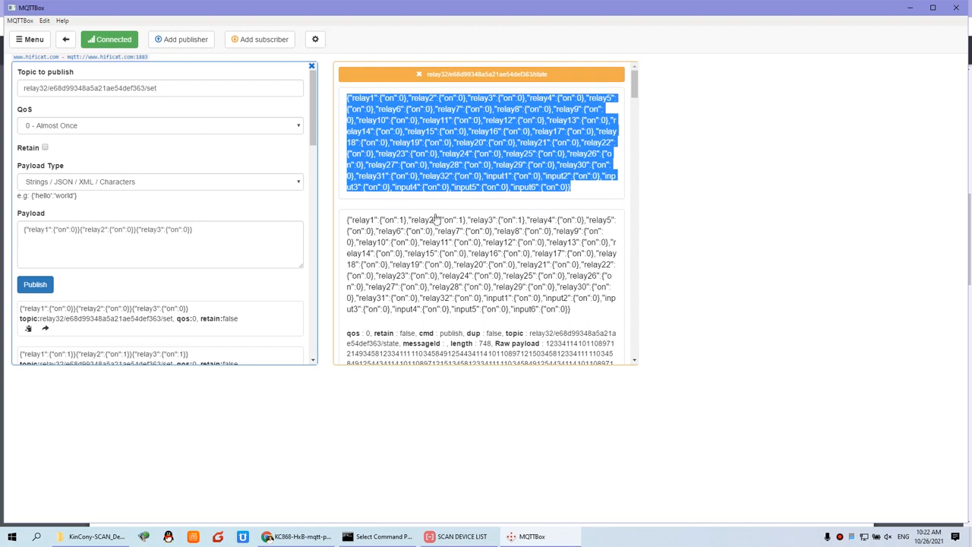
left_click(596, 190)
left_click_drag(577, 190, 343, 97)
left_click(319, 540)
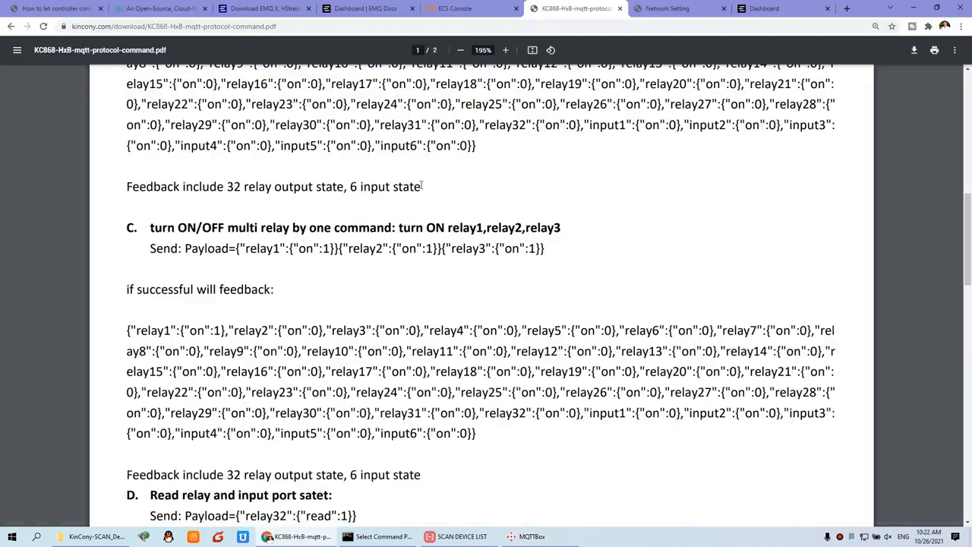
Review the EMQ X overview, Clients, Topics and Subscriptions pages.
left_click(764, 8)
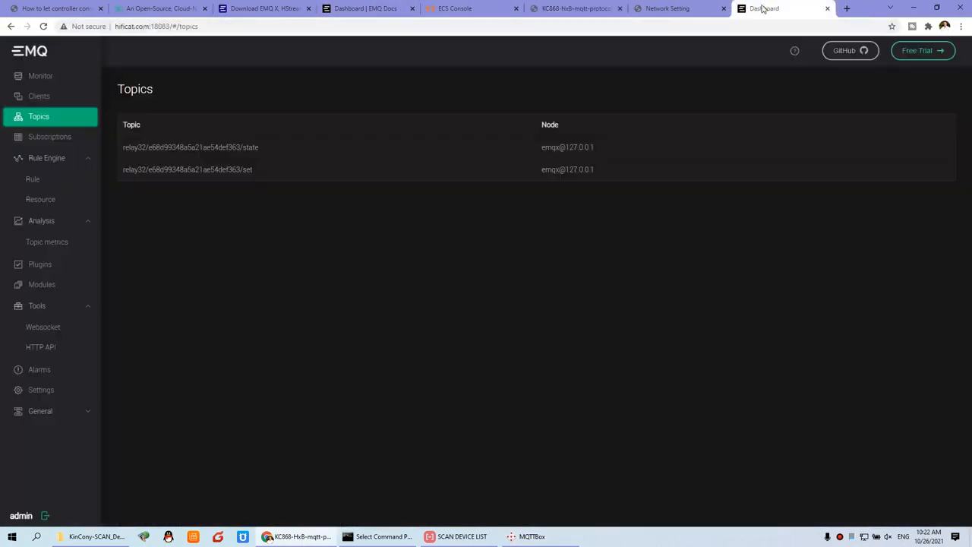
left_click(21, 81)
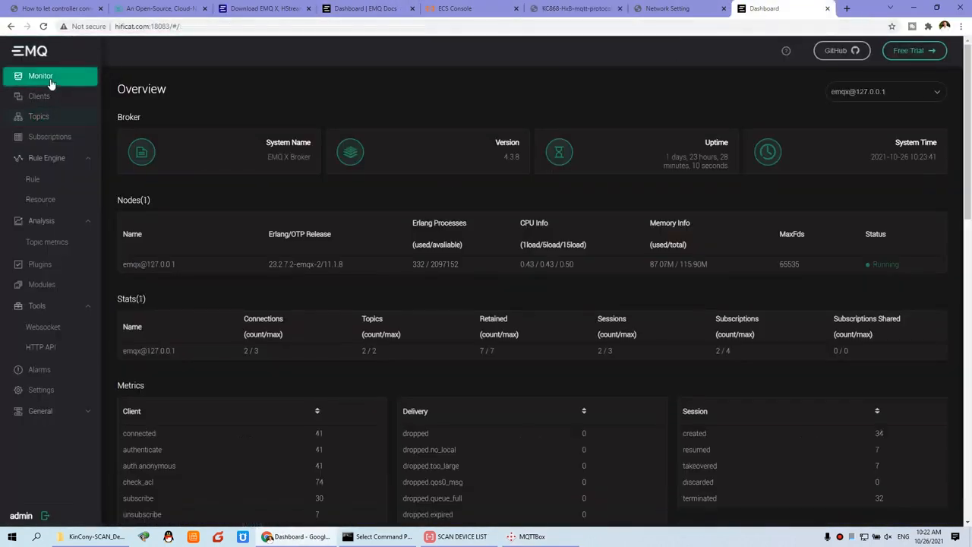
scroll(357, 270, "down", 1)
scroll(357, 275, "down", 1)
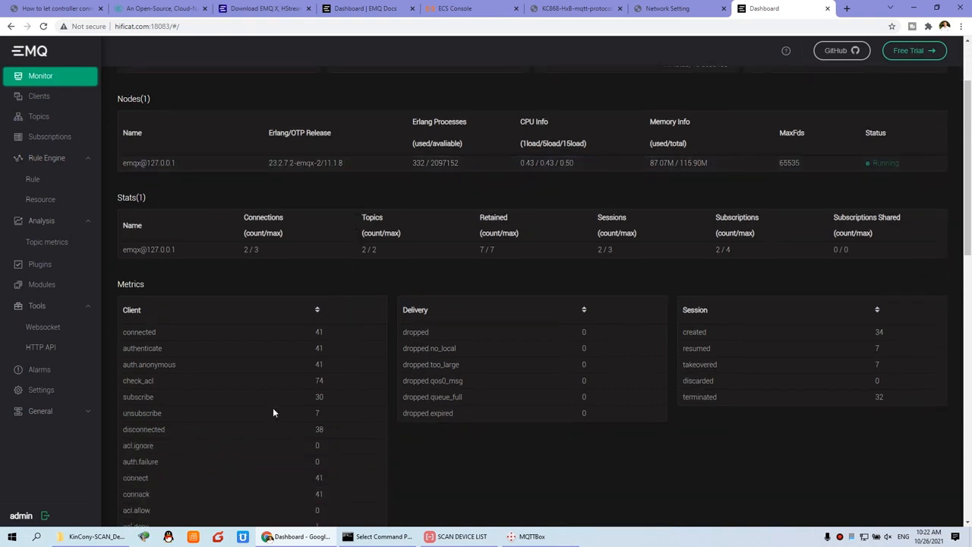
left_click(46, 99)
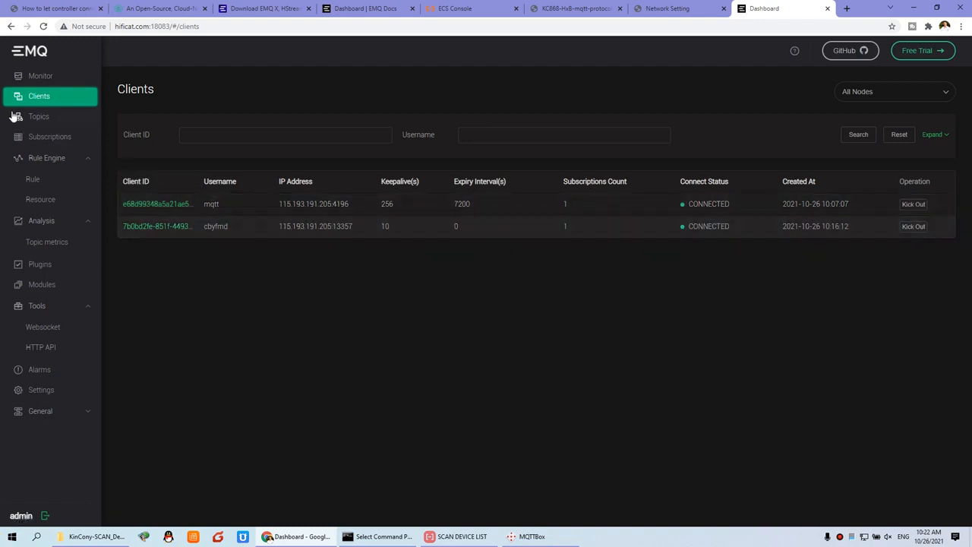
left_click(54, 122)
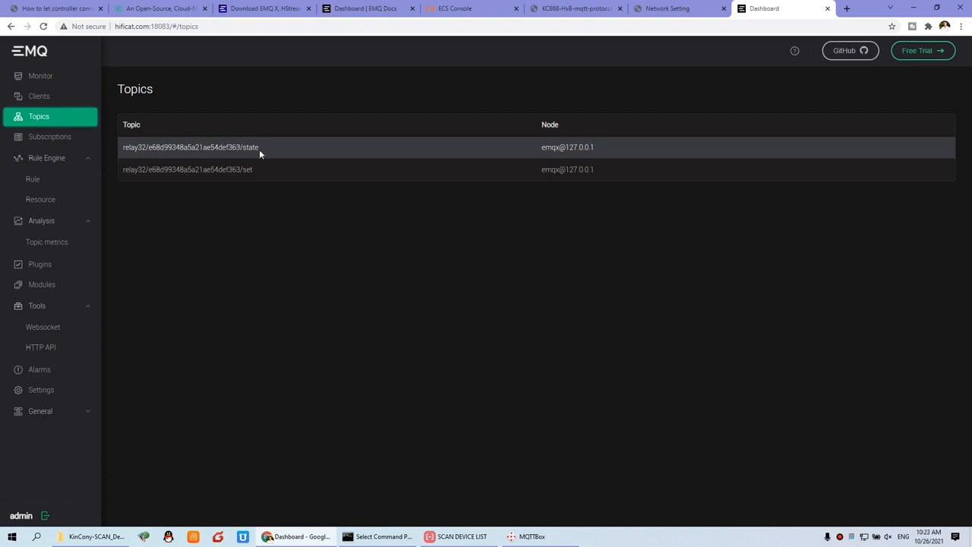
left_click(52, 143)
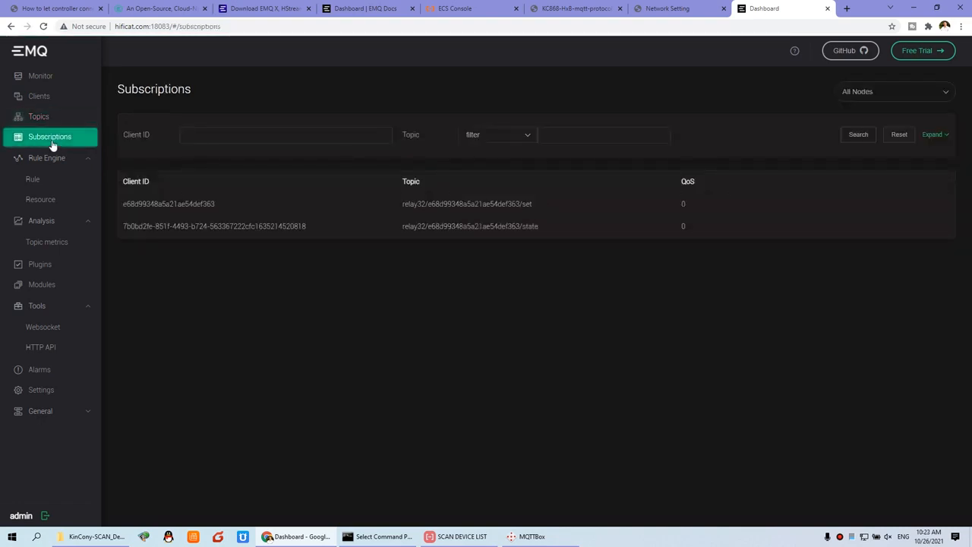
Browse Rules, Topic metrics, Plugins, Modules, Websocket and HTTP API, ending on Settings.
left_click(31, 182)
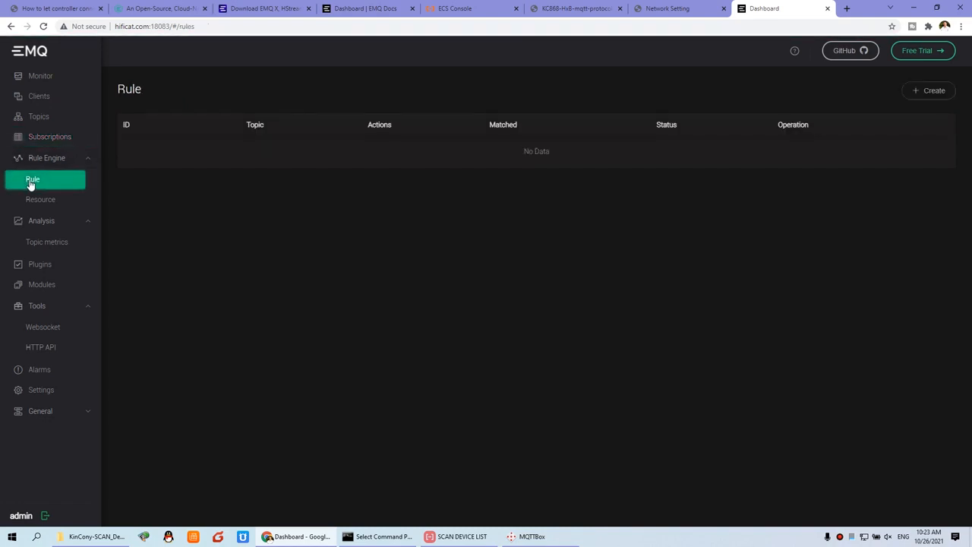
left_click(54, 247)
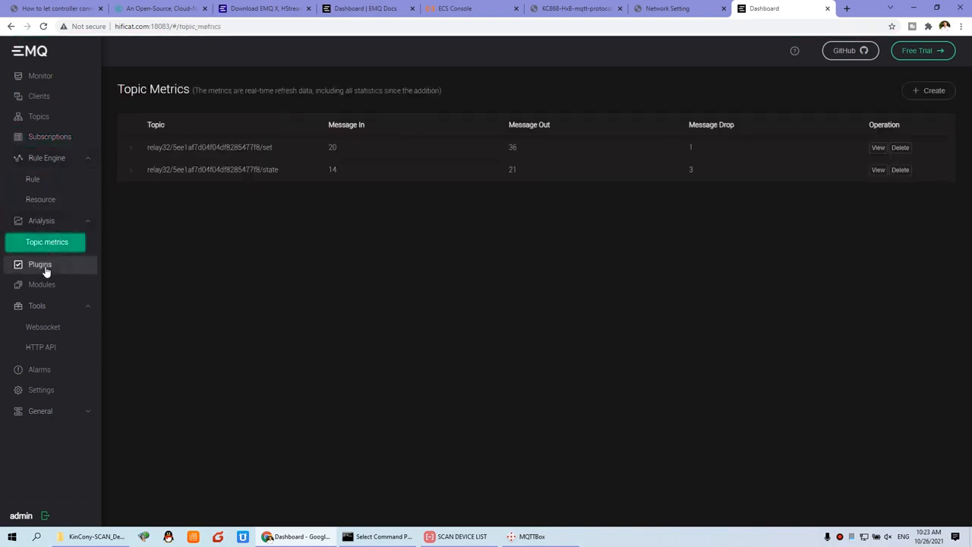
left_click(45, 269)
left_click(43, 293)
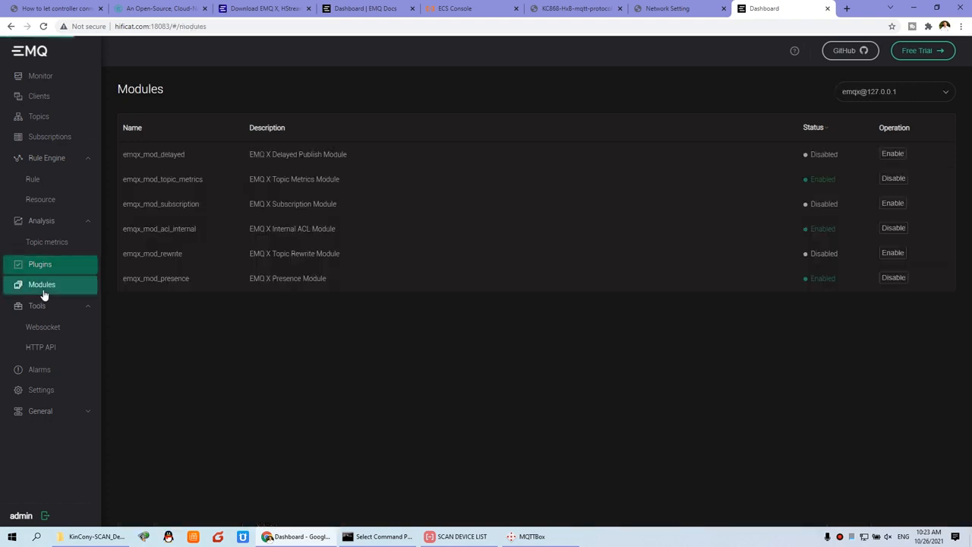
left_click(40, 329)
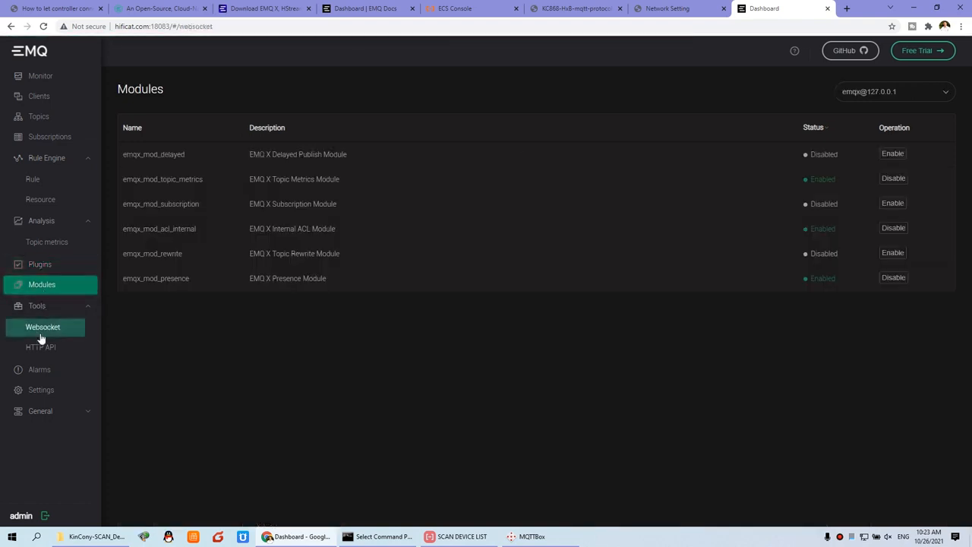
left_click(43, 347)
scroll(45, 364, "down", 1)
left_click(43, 390)
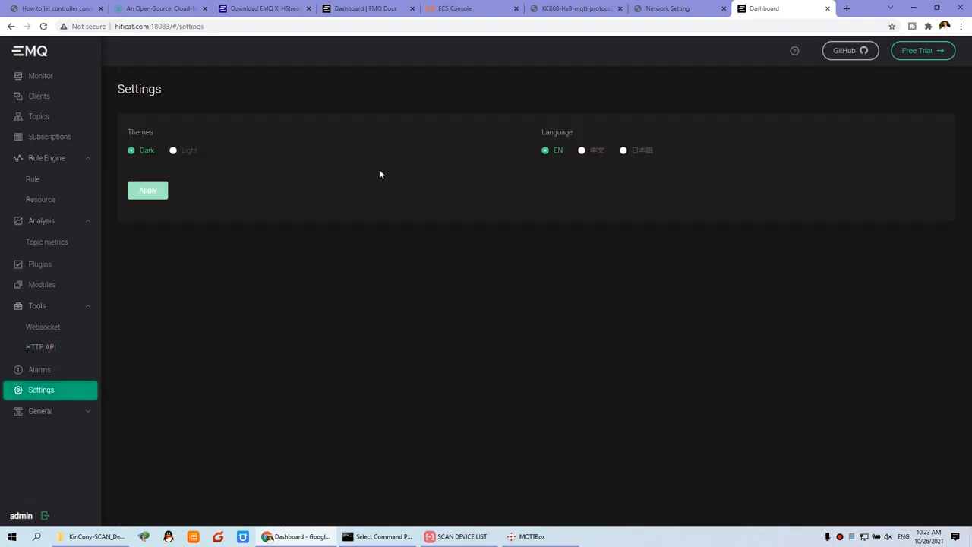
Apply the Light theme to the dashboard and view the Applications page.
left_click(189, 155)
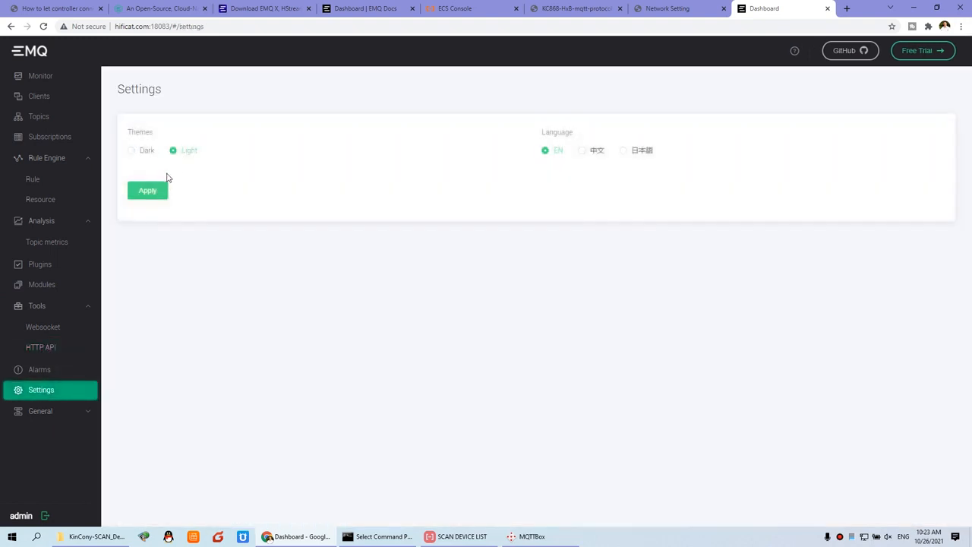
left_click(150, 191)
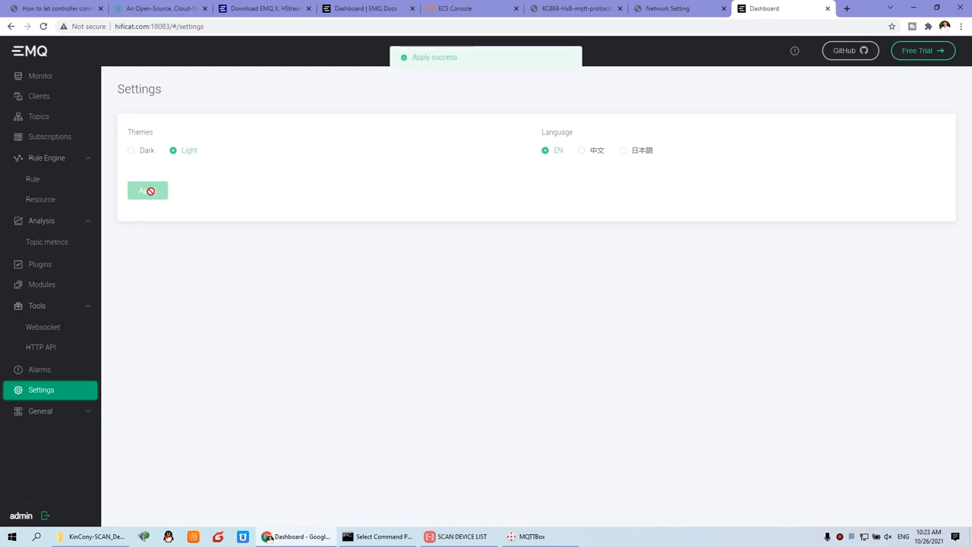
left_click(46, 416)
scroll(47, 411, "down", 1)
left_click(49, 403)
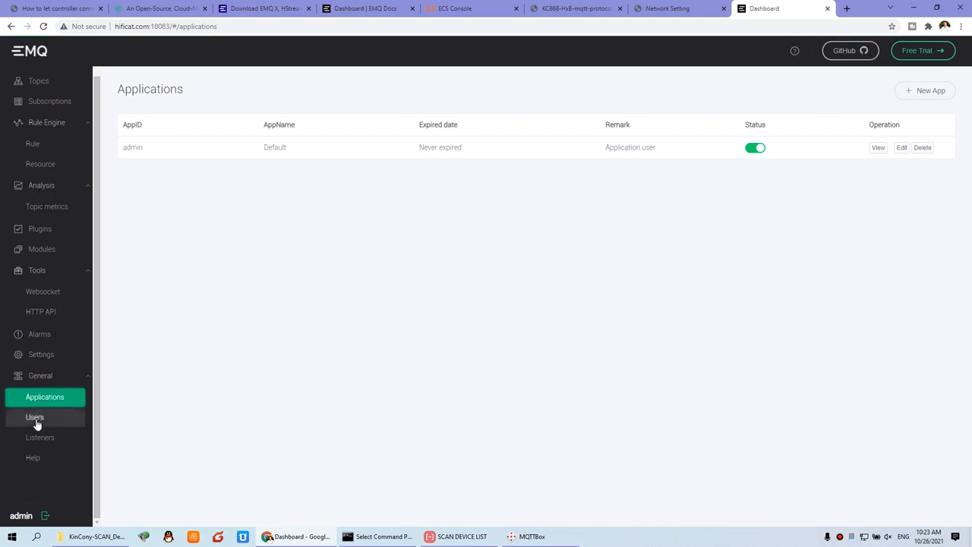
Check Users and the Listeners page showing mqtt:tcp on port 1883.
left_click(36, 422)
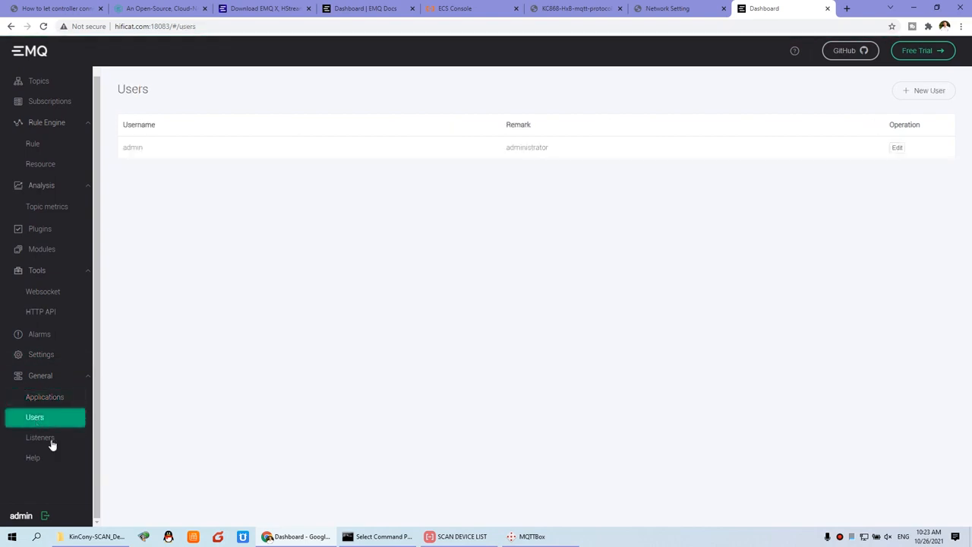
left_click(43, 440)
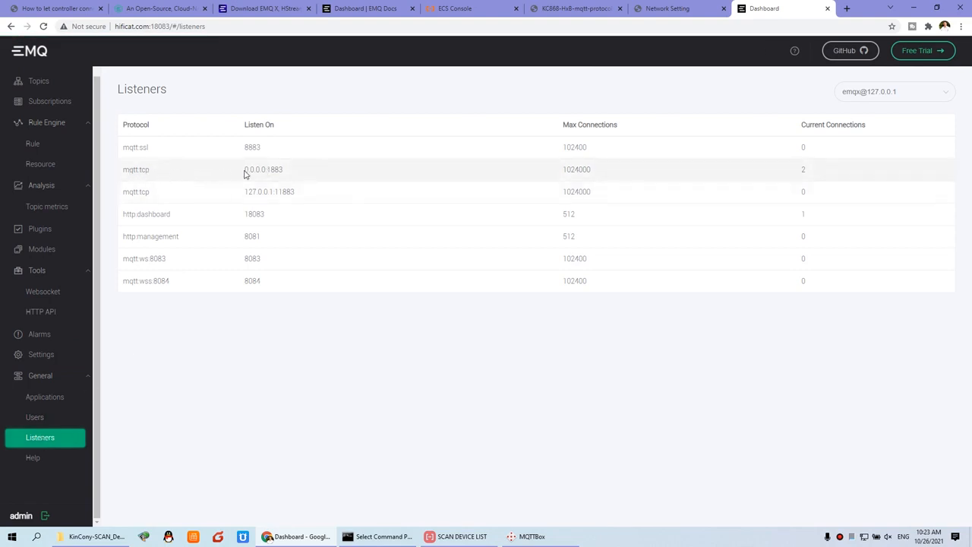
left_click_drag(296, 172, 269, 169)
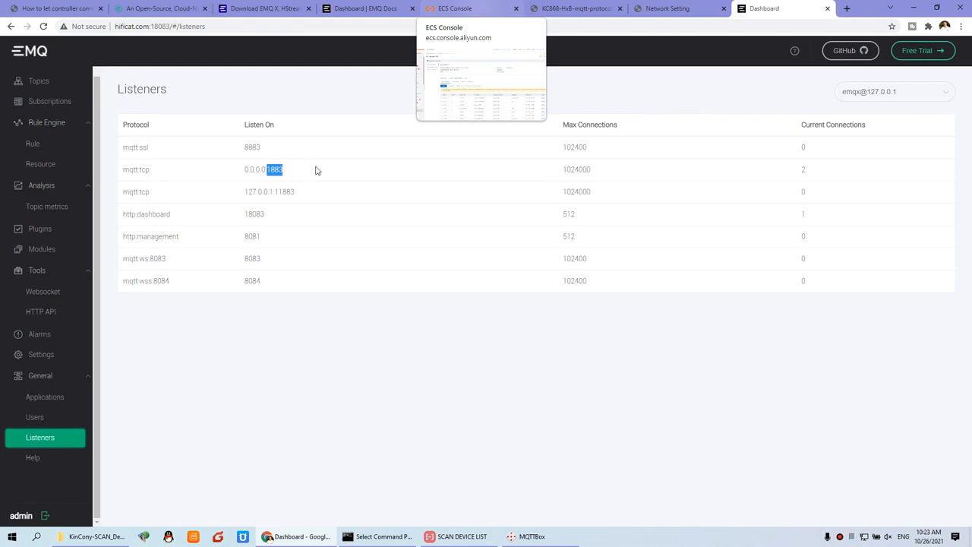
Check the Topics and Subscriptions pages for the set and state topics.
left_click(34, 81)
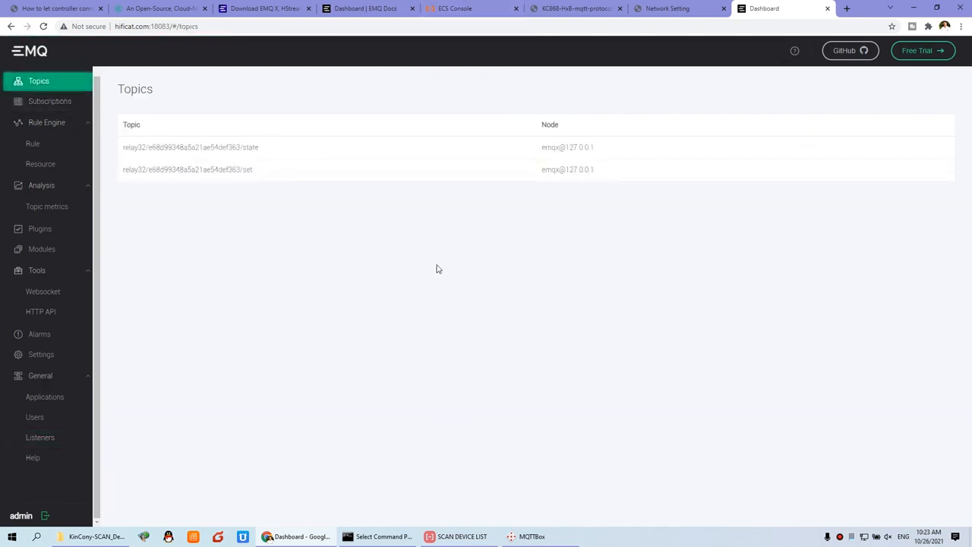
left_click(50, 106)
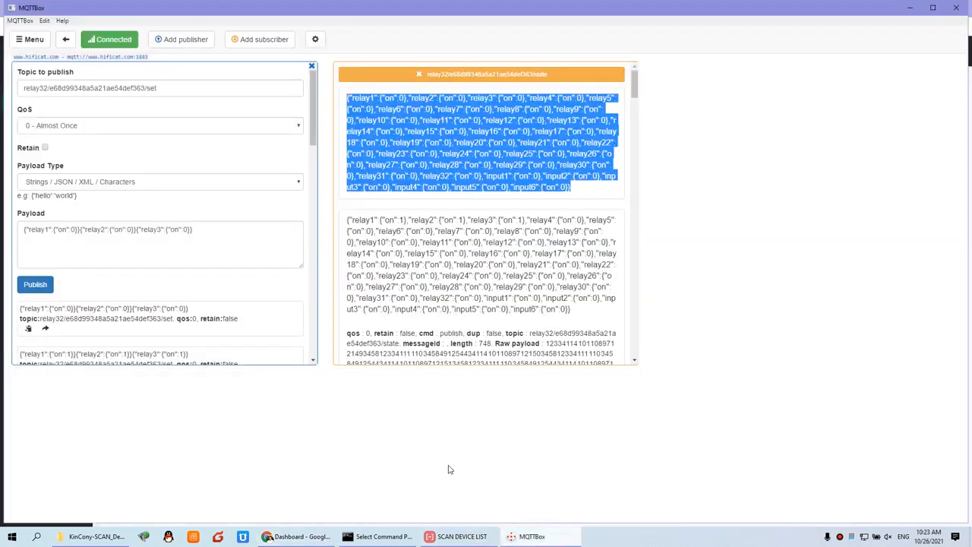
left_click(528, 536)
Select the relays 1–3 off command in MQTTBox's publish payload.
left_click(191, 230)
left_click_drag(228, 229, 1, 223)
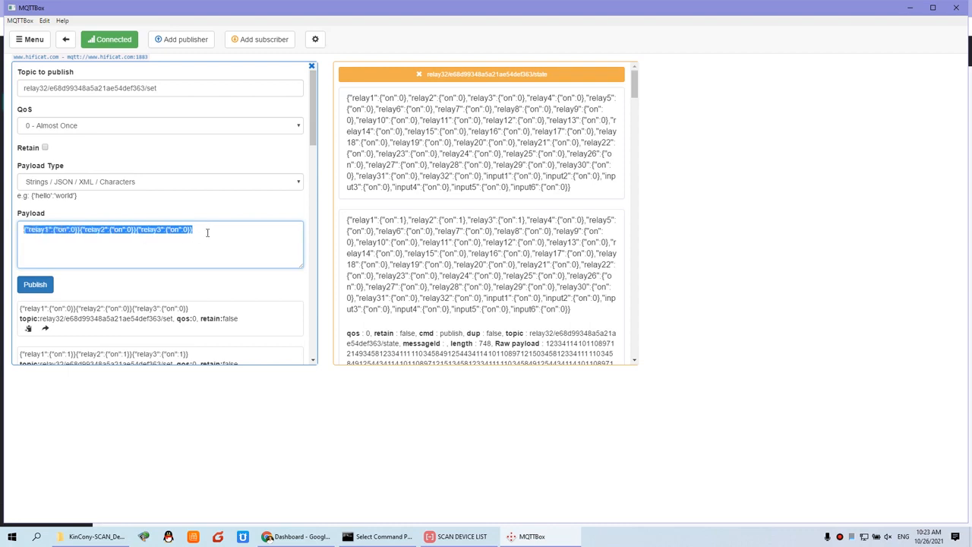
left_click_drag(212, 228, 1, 228)
left_click(225, 232)
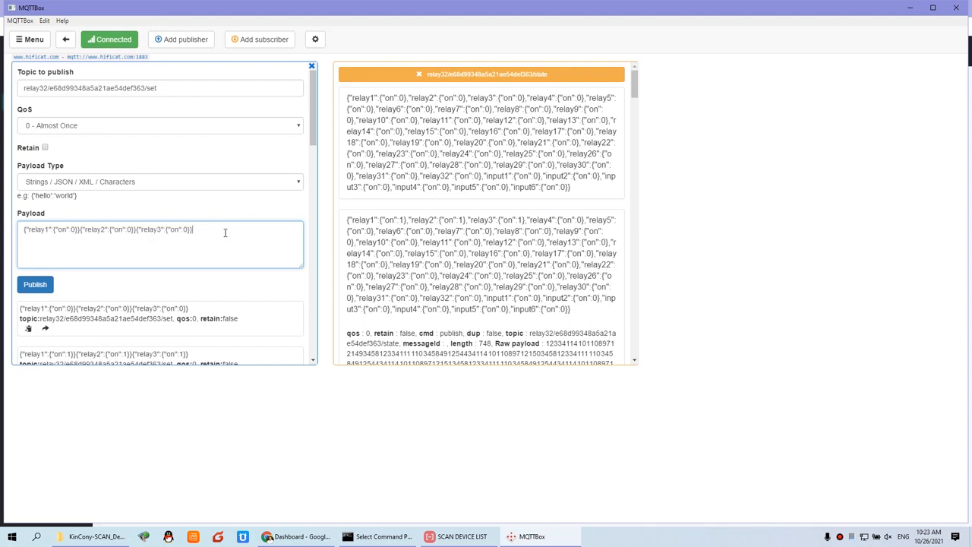